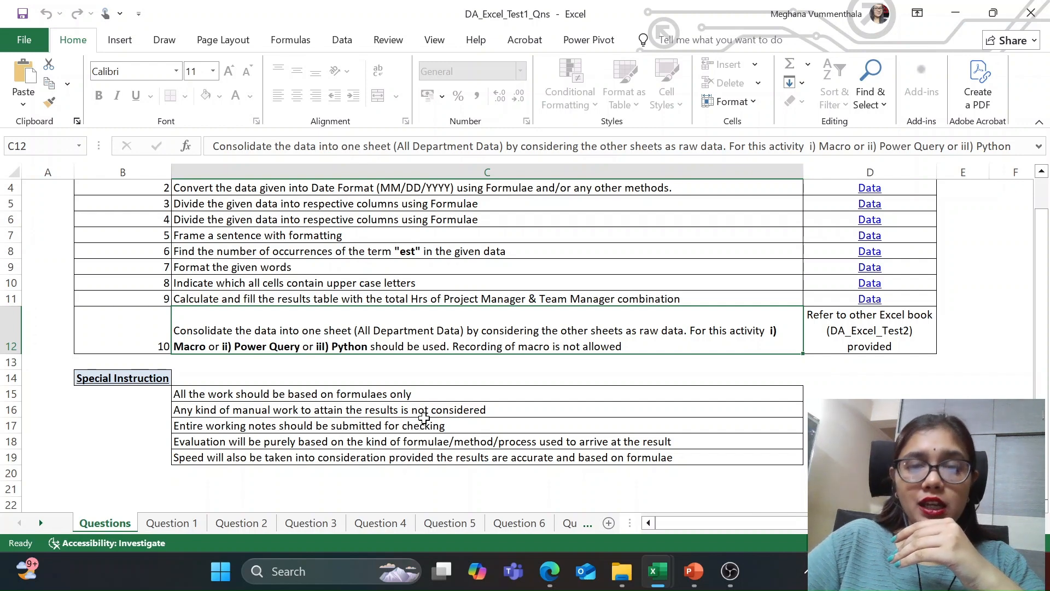
Step: Review the ten formula explanations, from SUM through MATCH, on the Question 1 sheet
scroll(420, 422, up, 1)
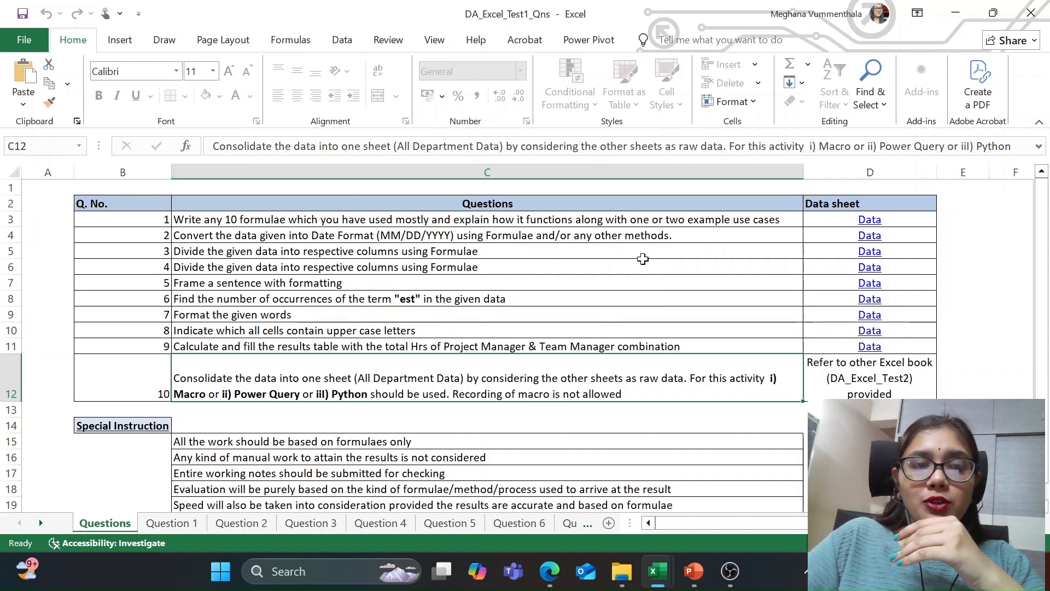
click(171, 523)
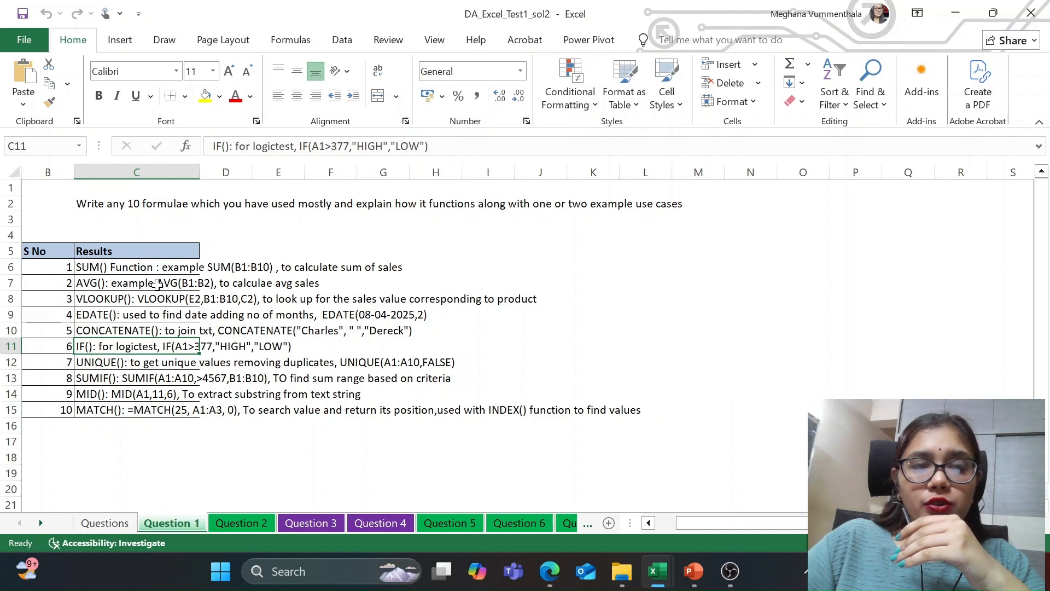
click(109, 267)
key(Down)
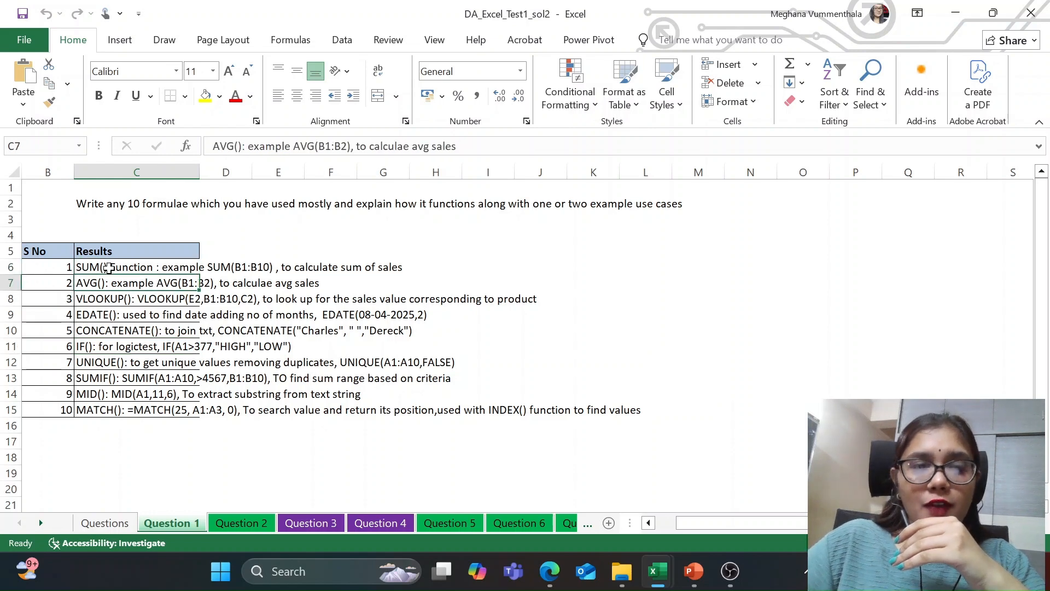
key(Down)
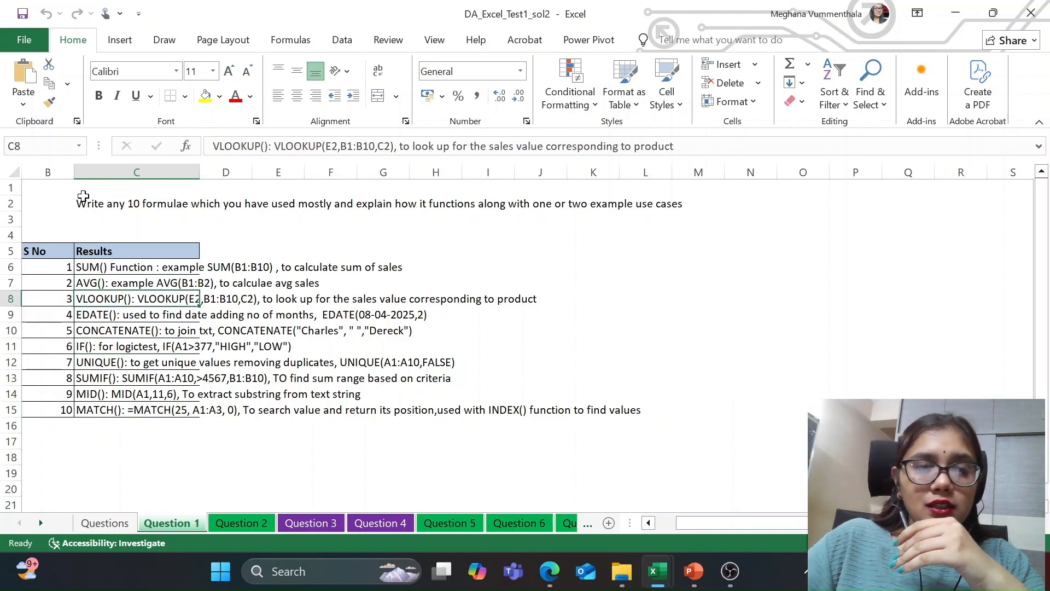
key(Down)
key(Down)
key(Down)
key(Down)
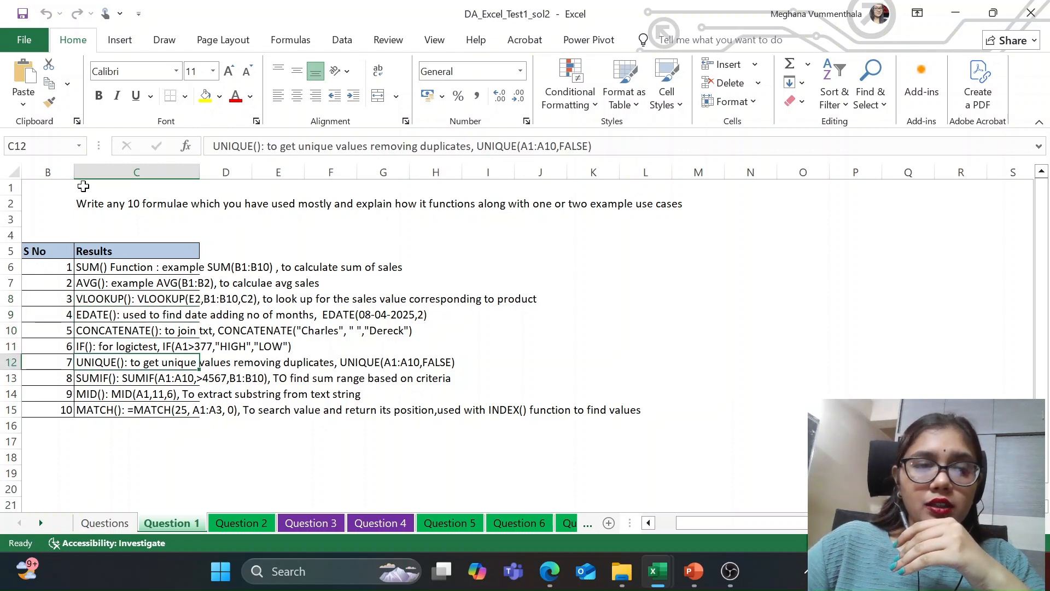
key(Down)
key(Down)
key(Down)
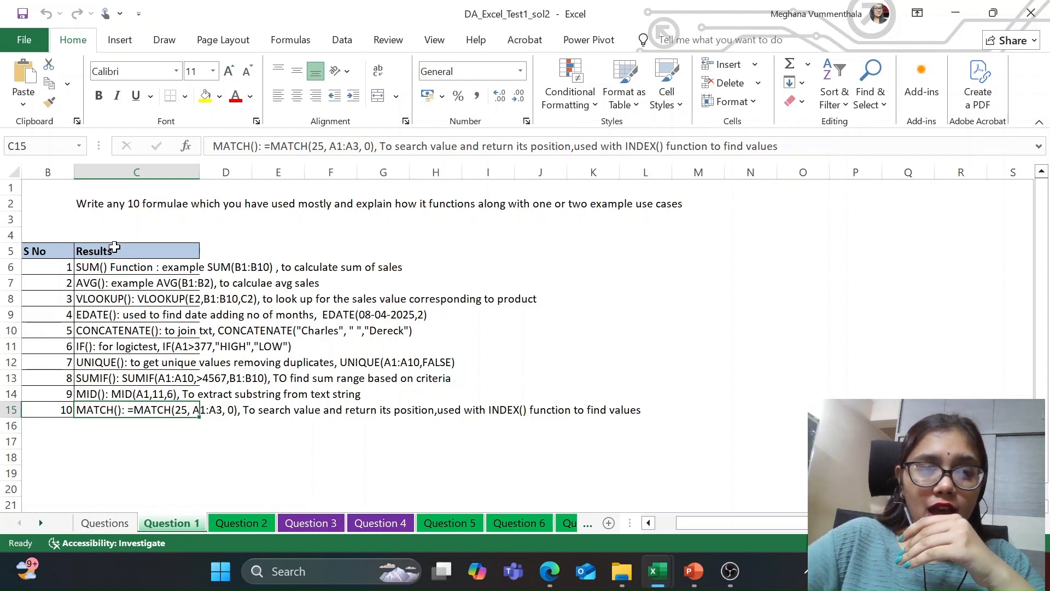
Step: Re-examine the SUM, SUMIF, VLOOKUP and IF example entries in the Question 1 results
click(111, 269)
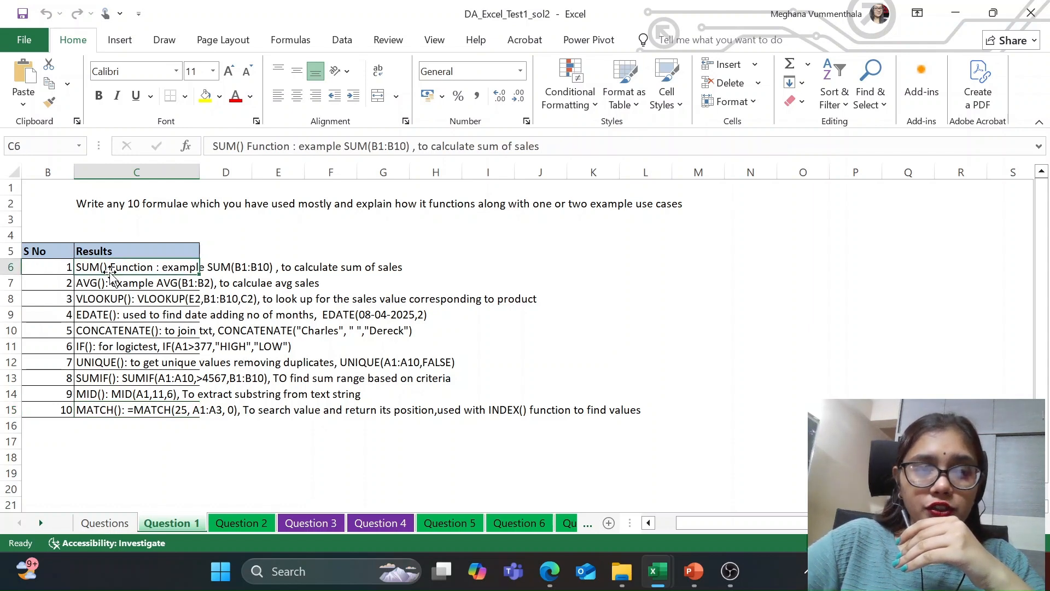
click(124, 379)
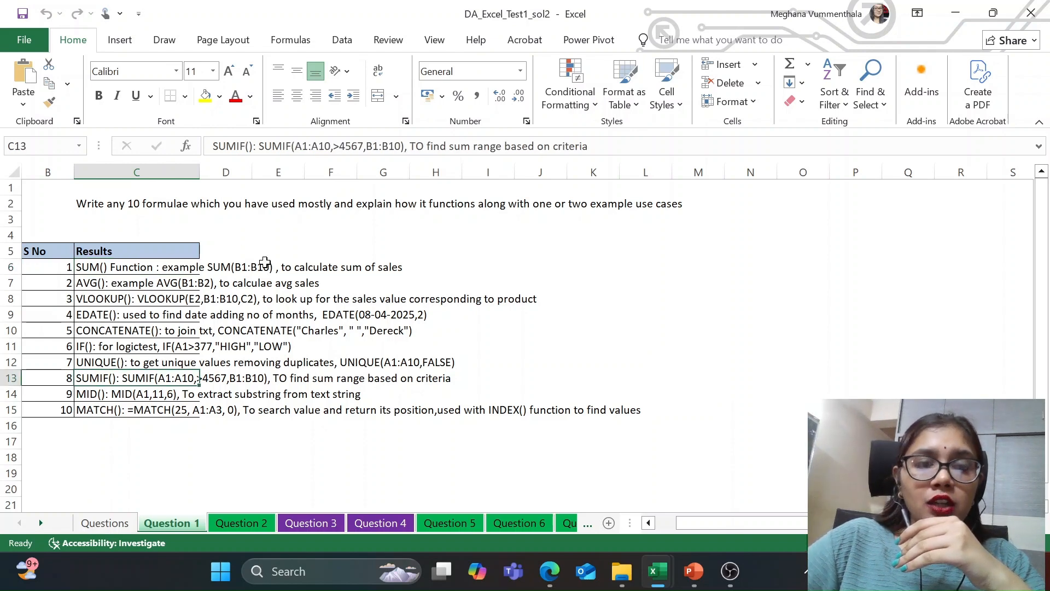
click(312, 252)
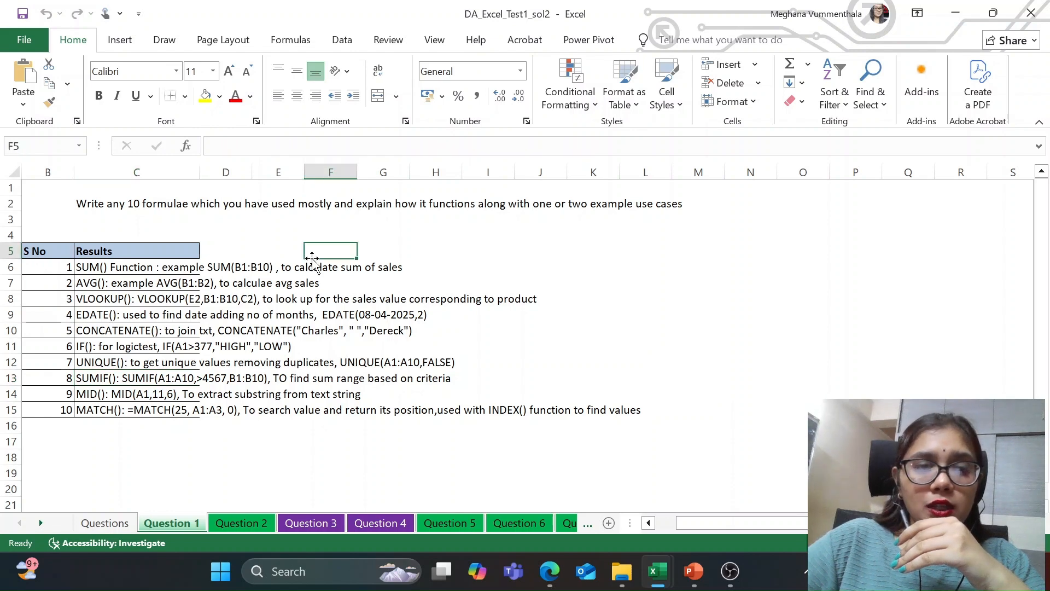
click(121, 269)
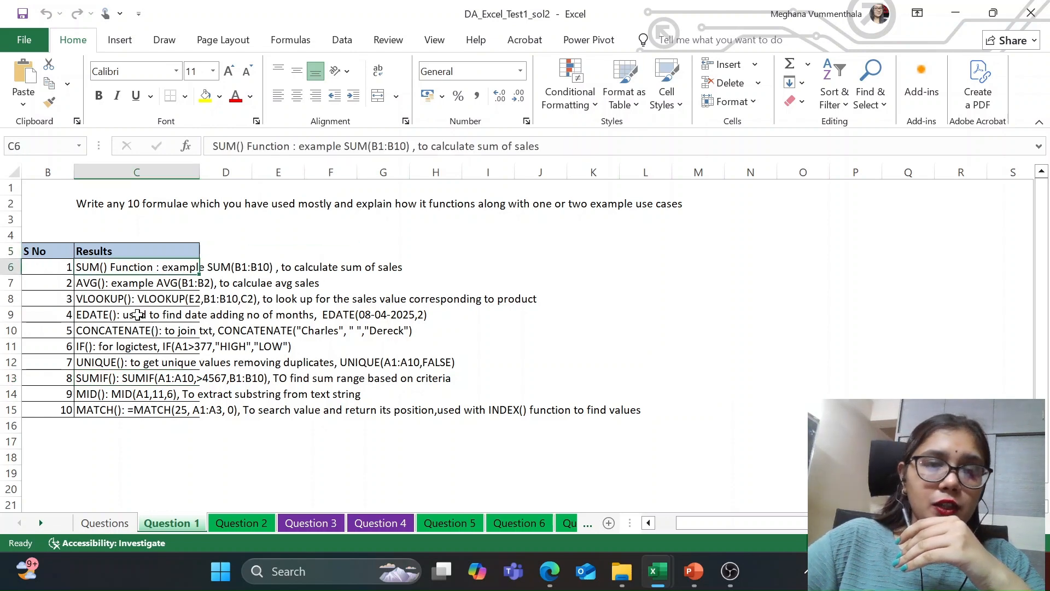
click(129, 298)
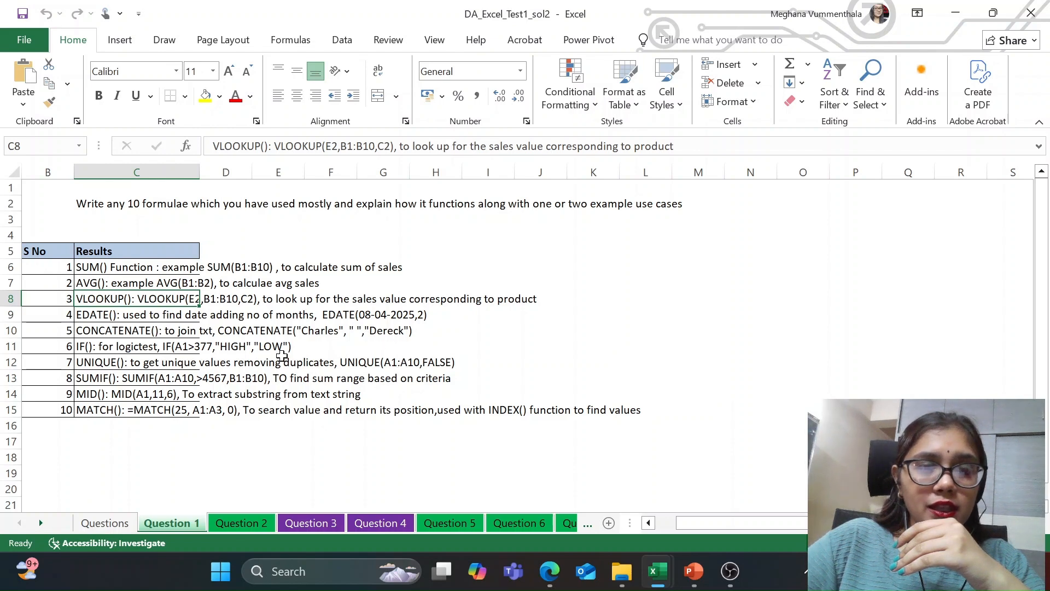
click(249, 345)
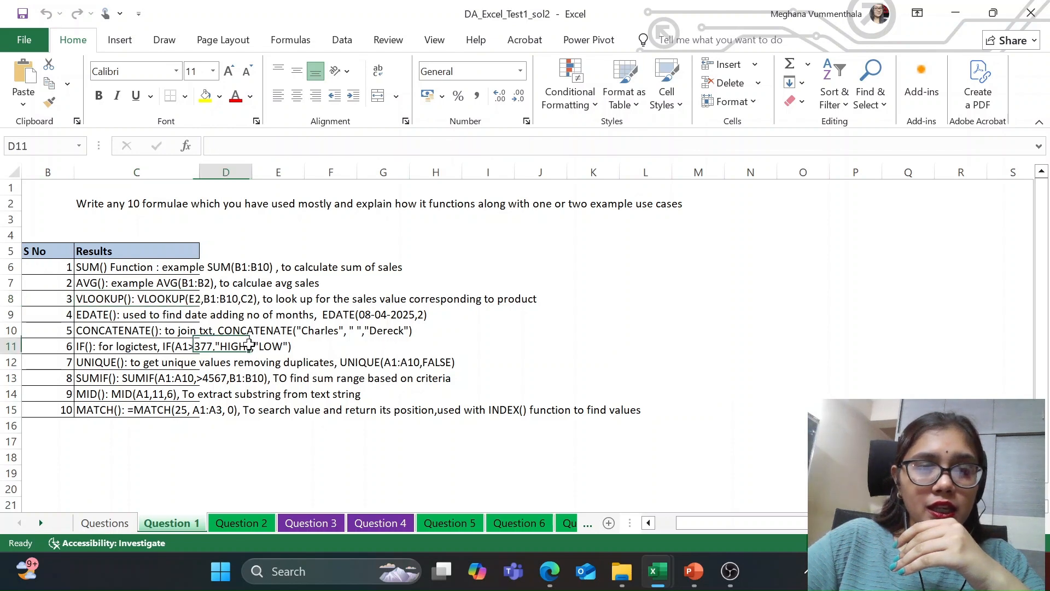
click(590, 334)
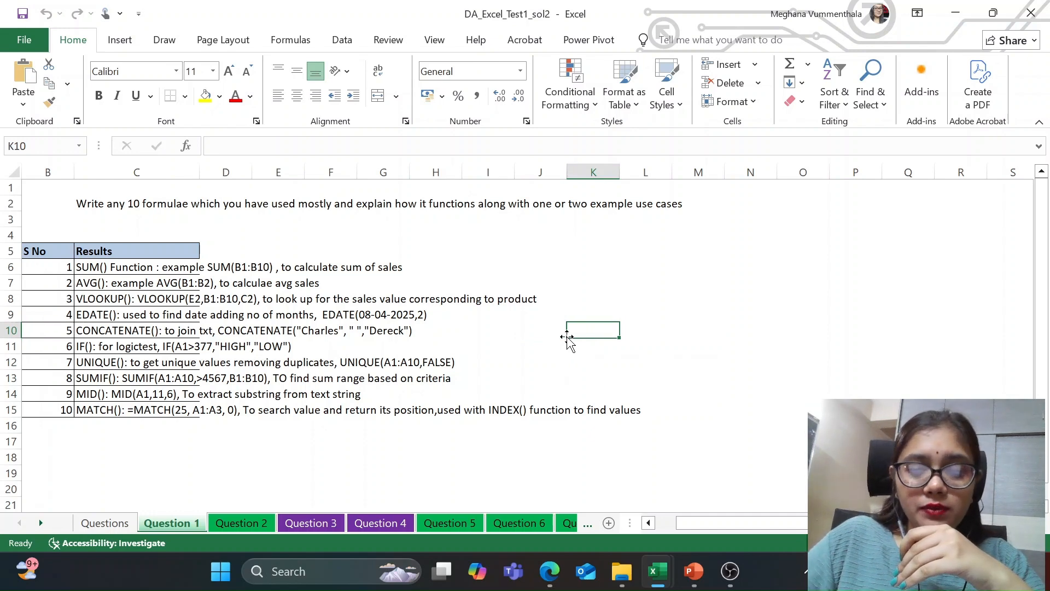
Step: Switch to the DA_Excel_Test1_Qns workbook and inspect each raw date entry in B6:B10 of the Question 2 sheet
key(alt+Tab)
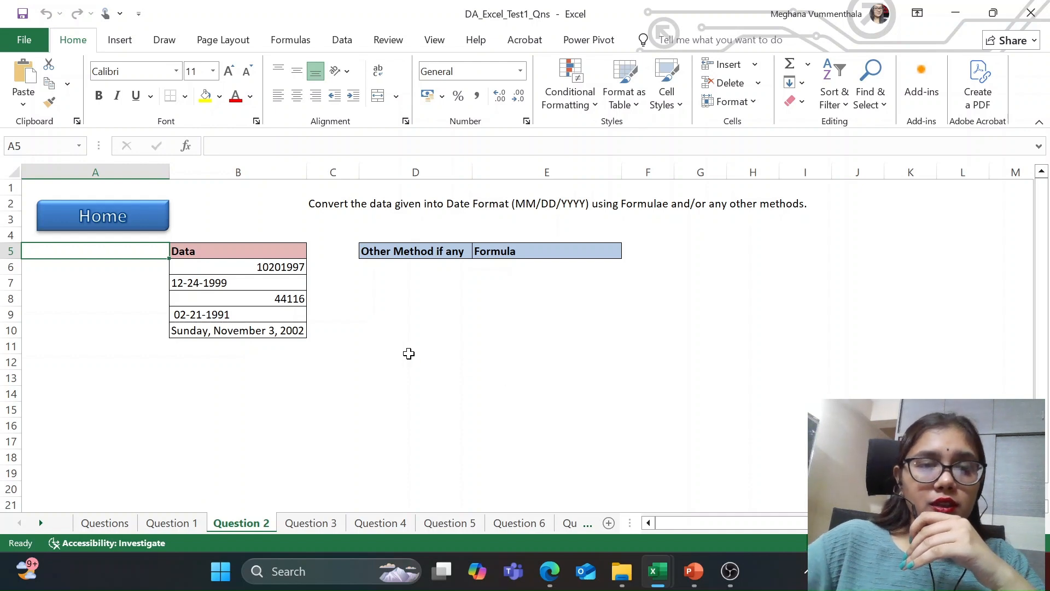
click(264, 268)
click(260, 280)
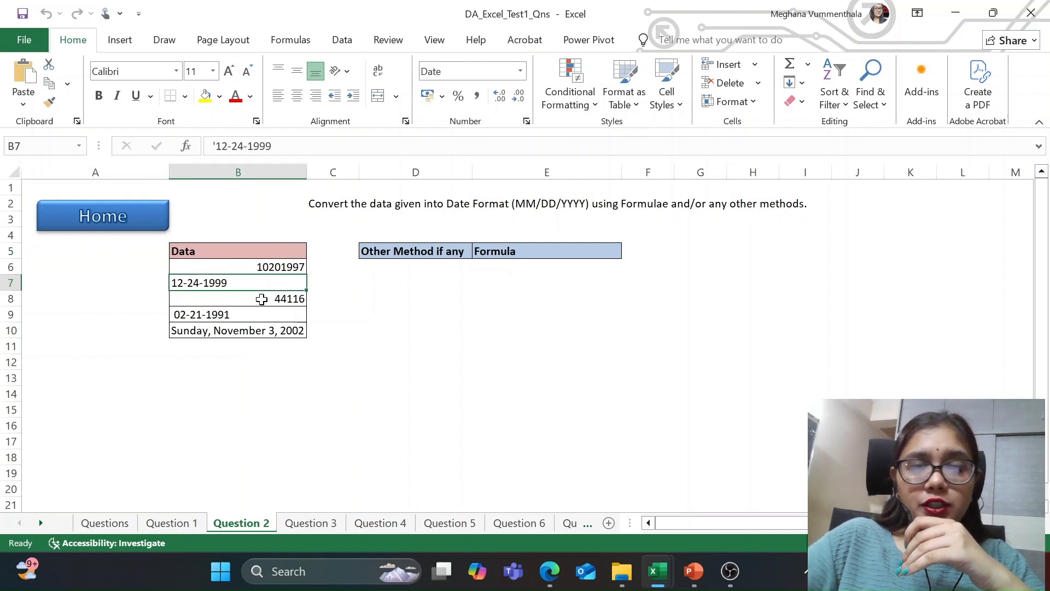
click(261, 299)
click(254, 316)
click(254, 335)
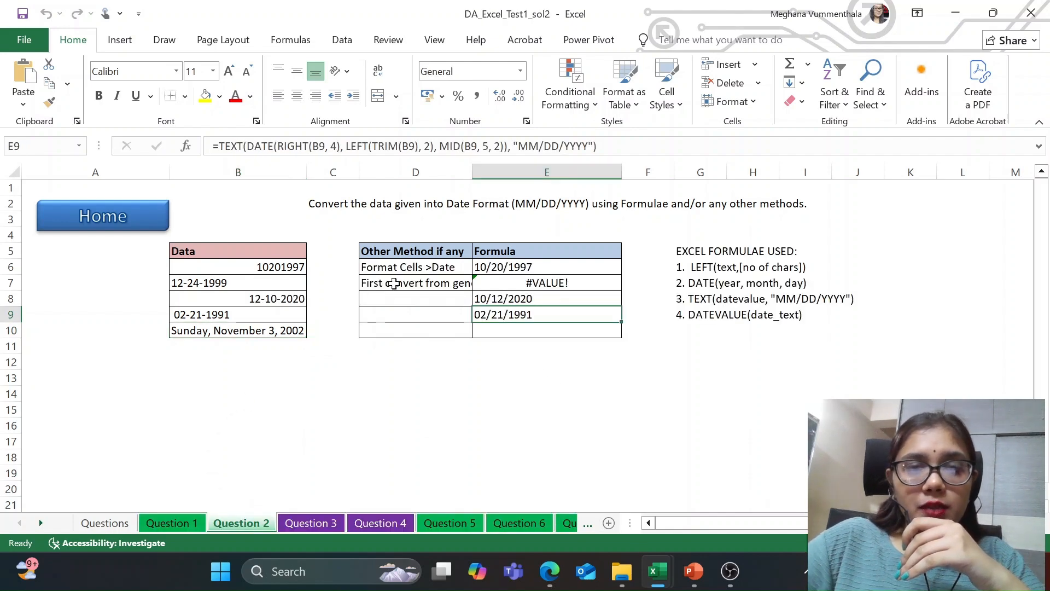
Step: Inspect the alternative method and formula for the first date in the Question 2 solution, and view the available number formats
click(400, 267)
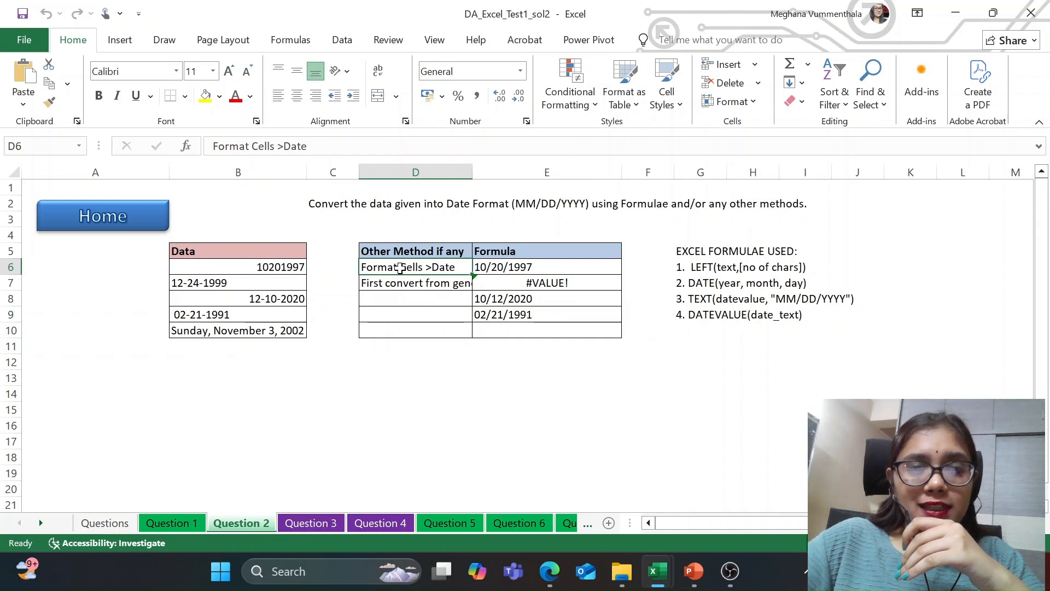
click(501, 261)
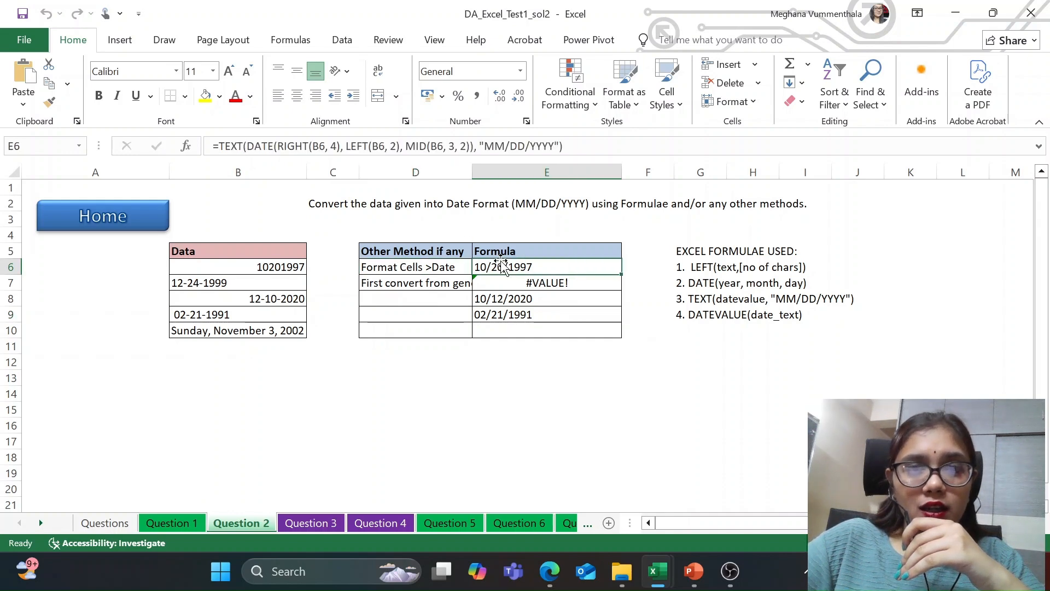
click(521, 72)
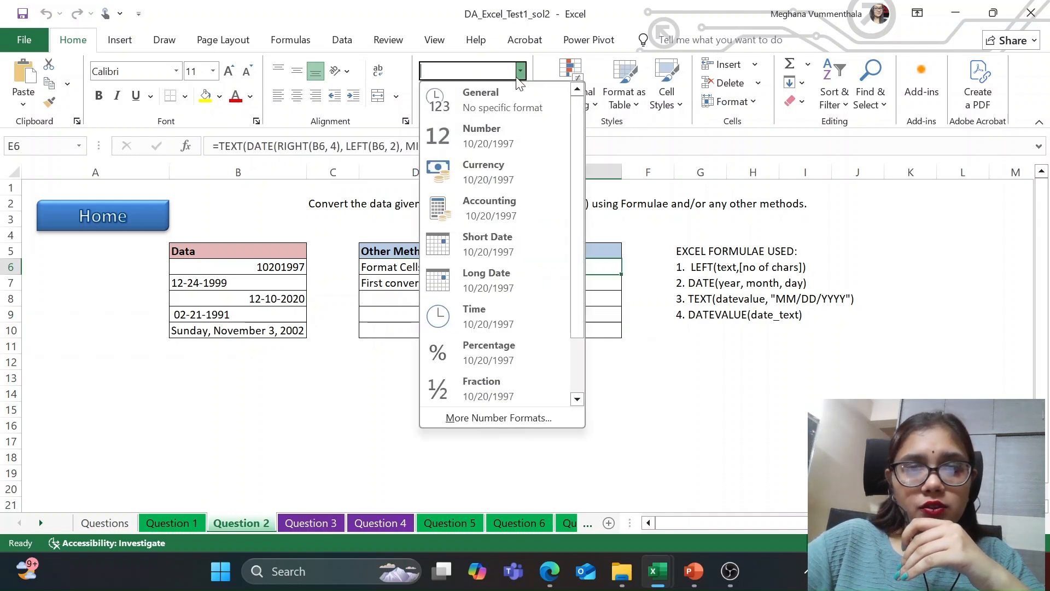
click(204, 395)
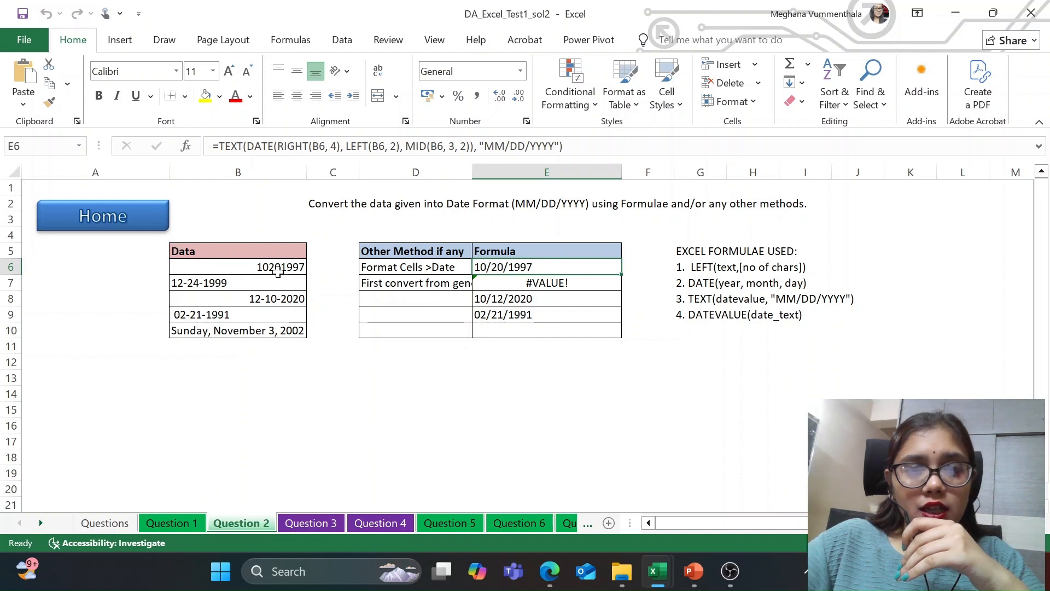
Step: Read through the list of Excel formulae used for the date conversion, from LEFT to DATEVALUE
click(714, 269)
drag(711, 284, 711, 314)
click(714, 314)
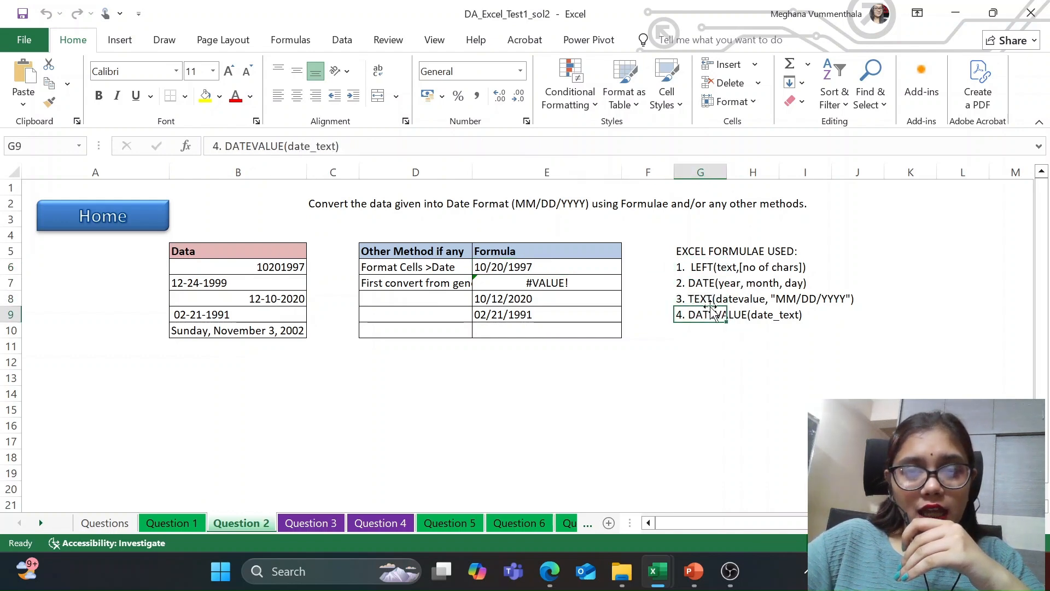
click(714, 353)
click(715, 393)
Step: Compare the first raw date in B6 with its TEXT and DATE conversion formula in E6
click(555, 279)
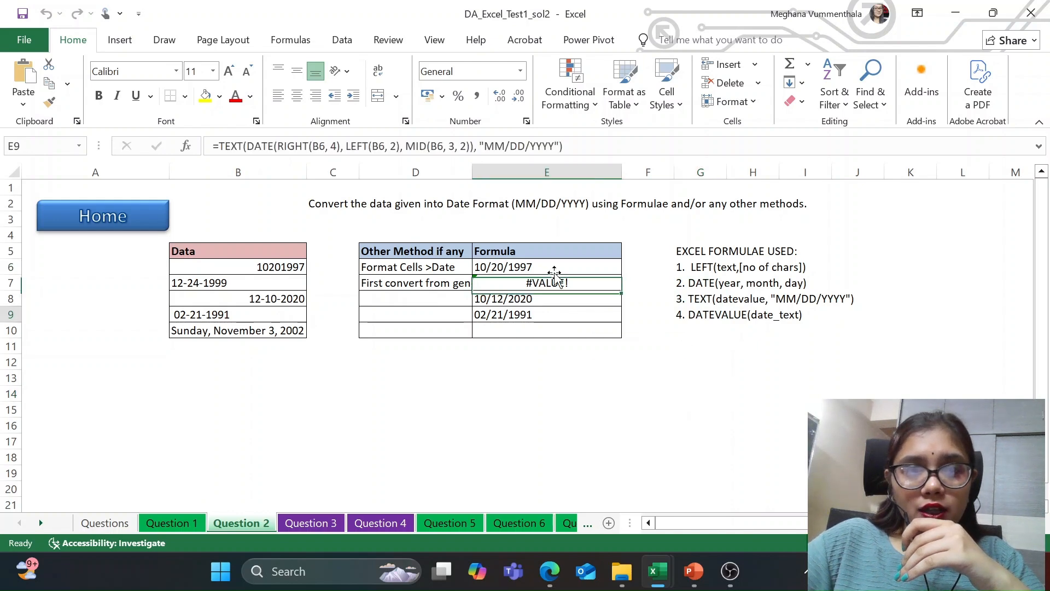
click(541, 266)
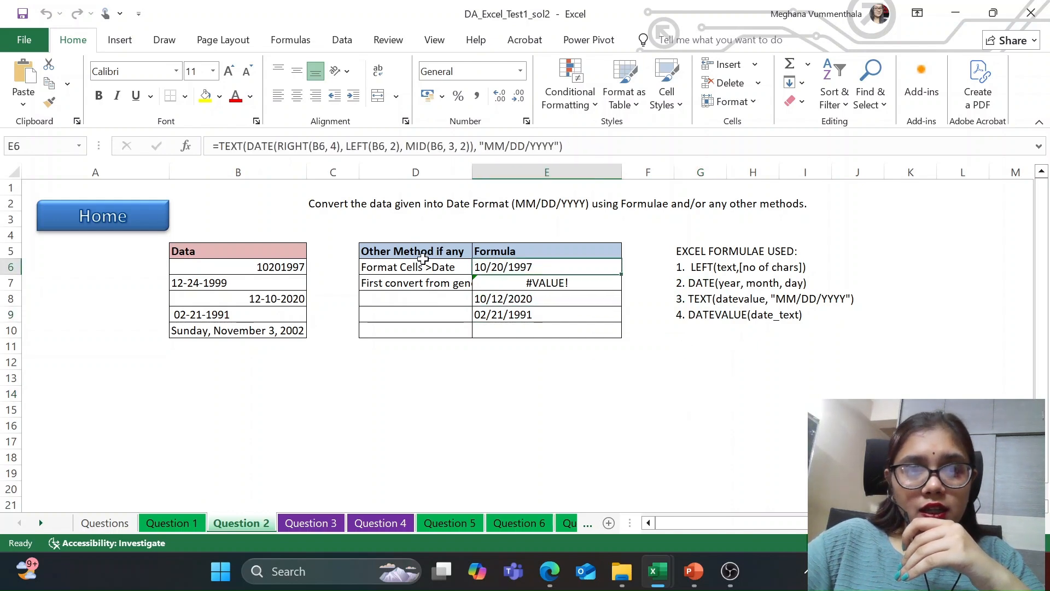
click(241, 267)
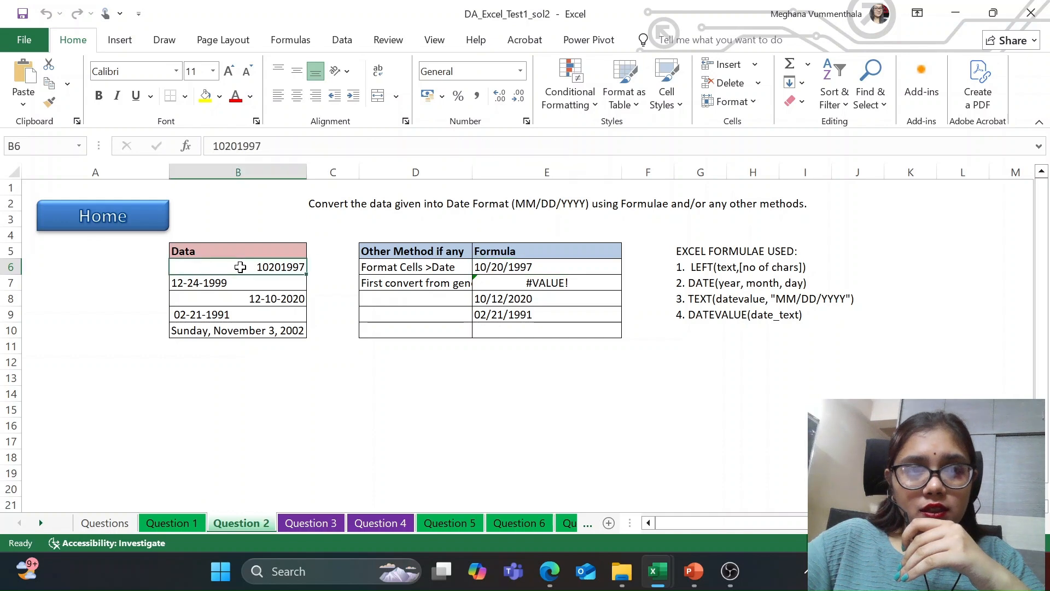
click(493, 268)
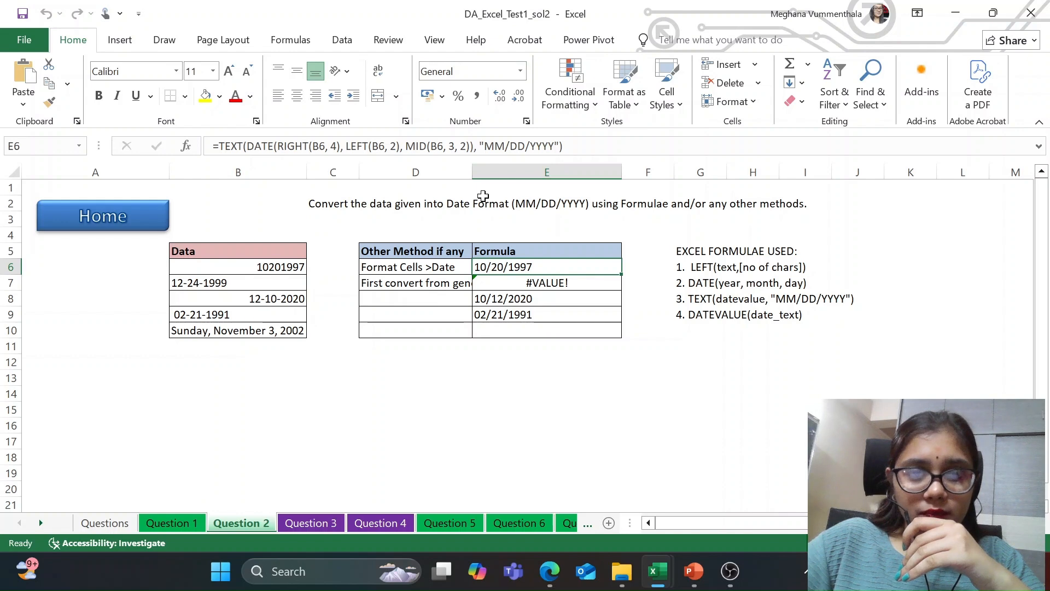
Step: Examine the date conversion formulas in E7:E9, checking the TEXT syntax note and the source date in B7
click(528, 286)
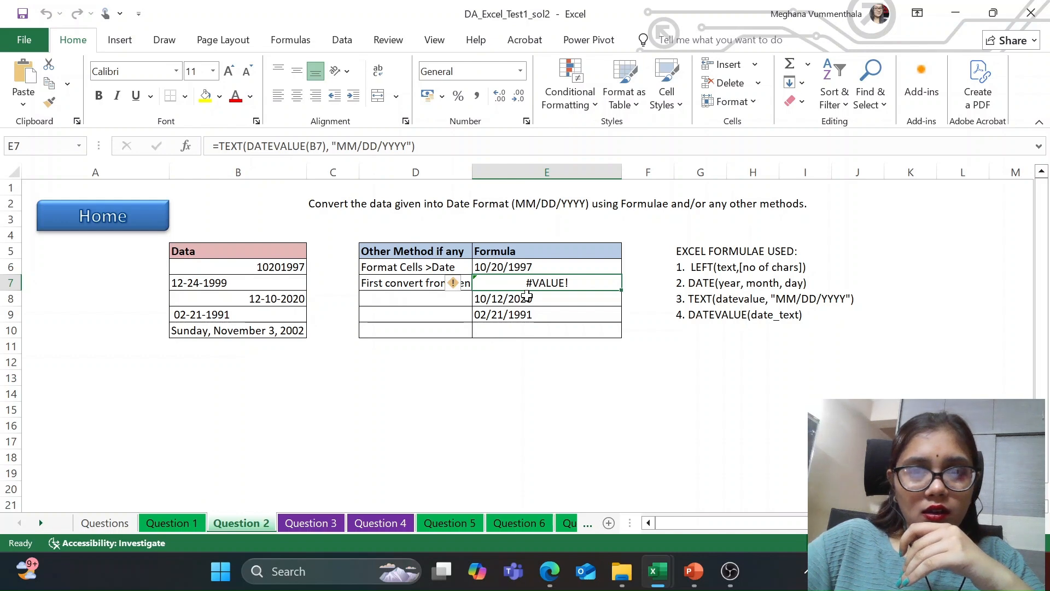
click(711, 304)
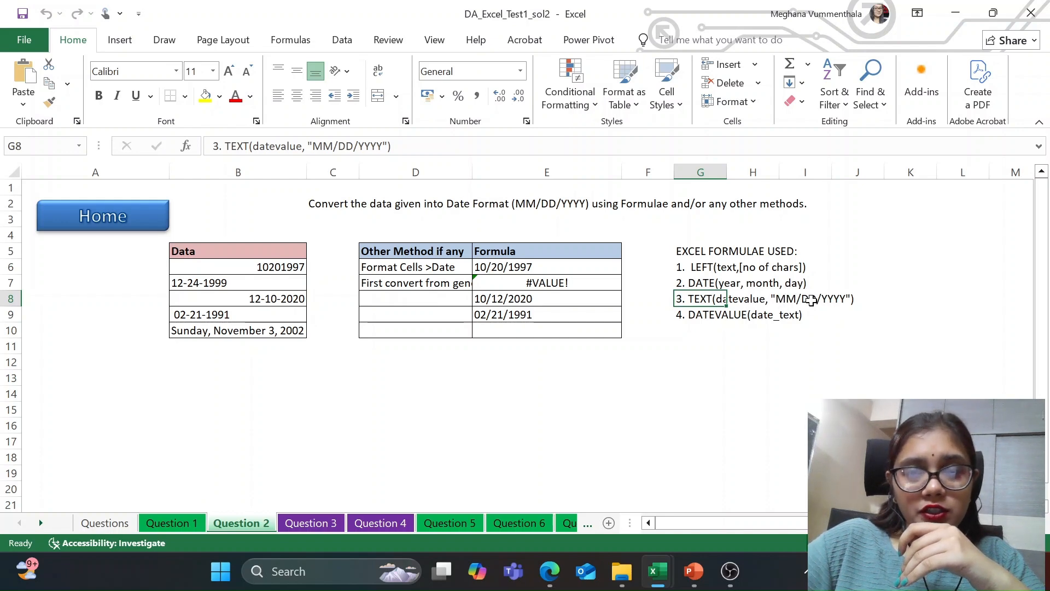
click(532, 313)
click(529, 298)
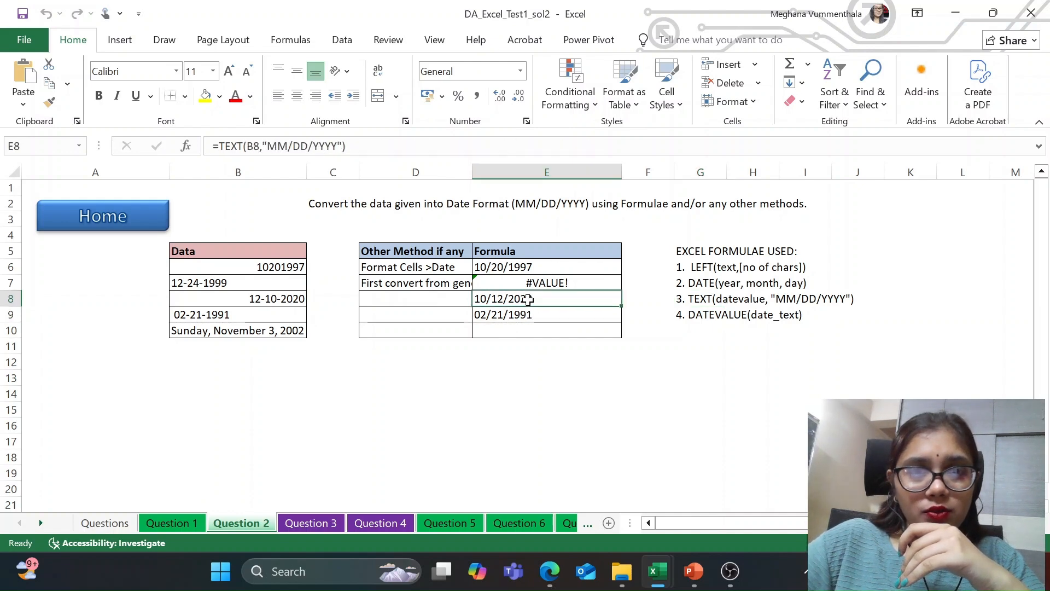
click(532, 314)
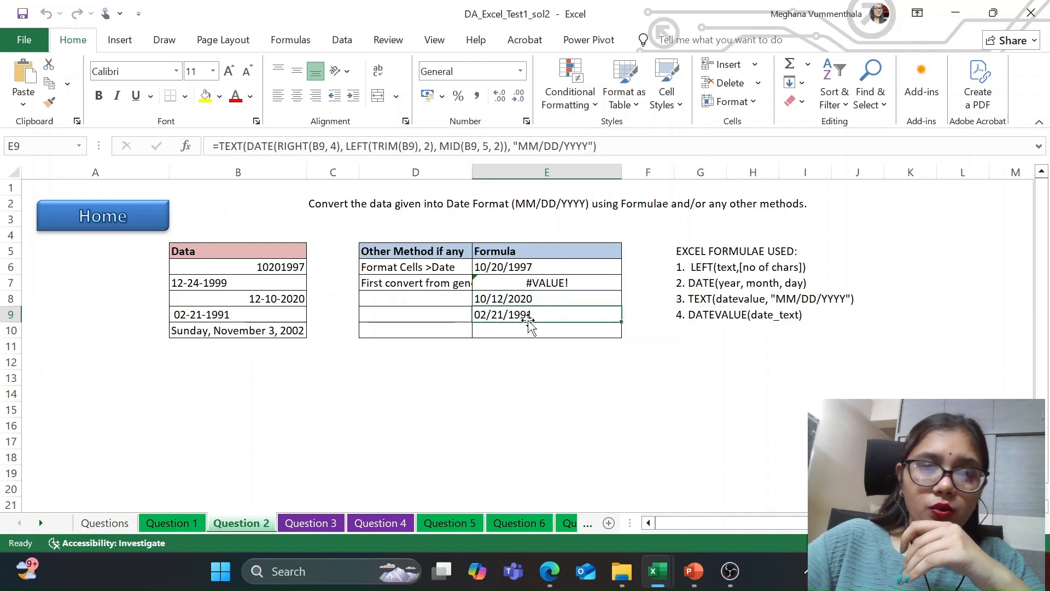
click(530, 283)
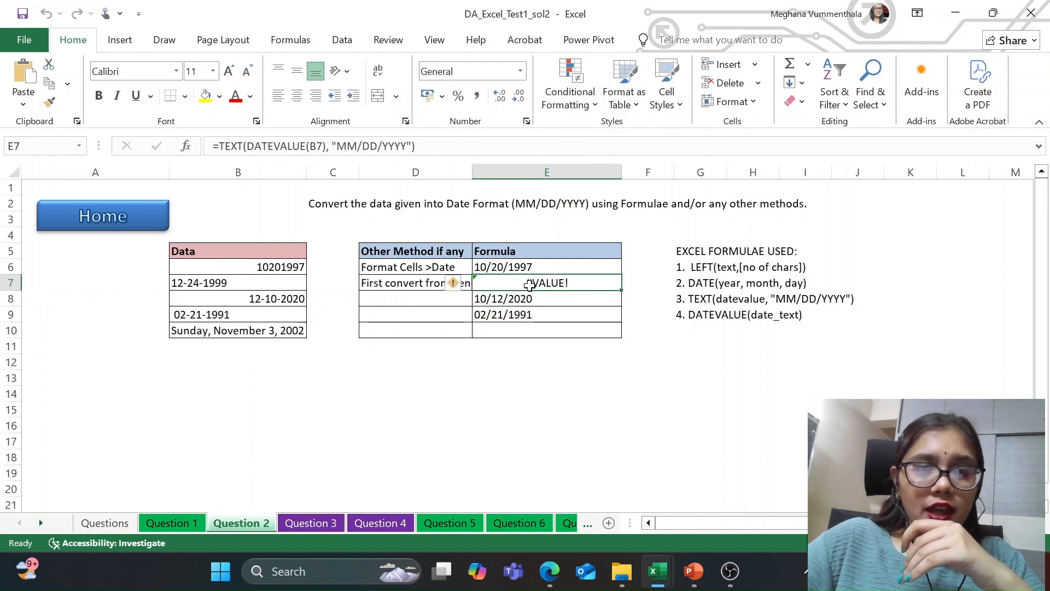
click(247, 283)
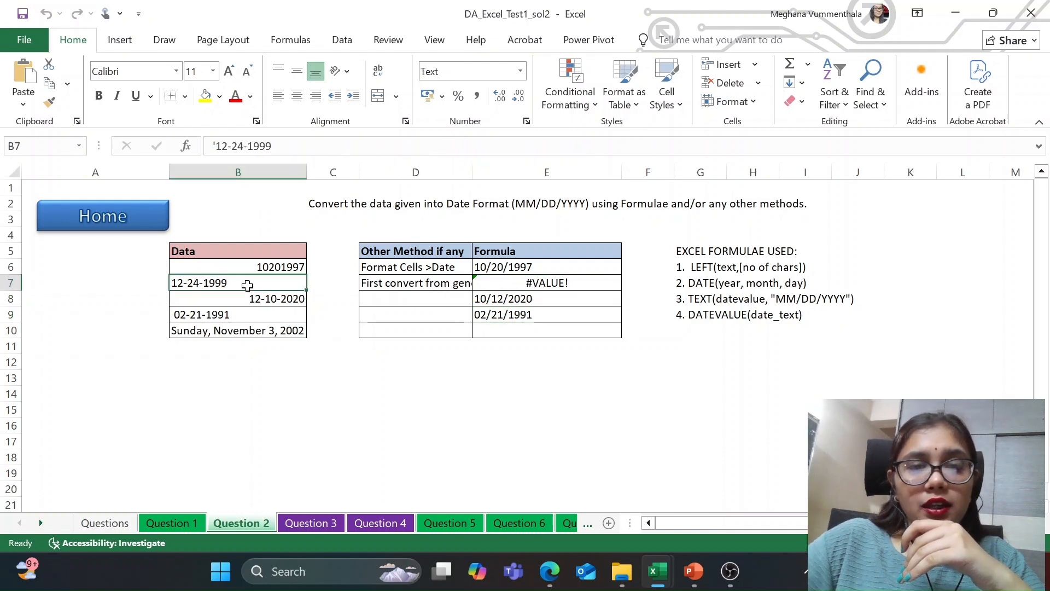
click(508, 286)
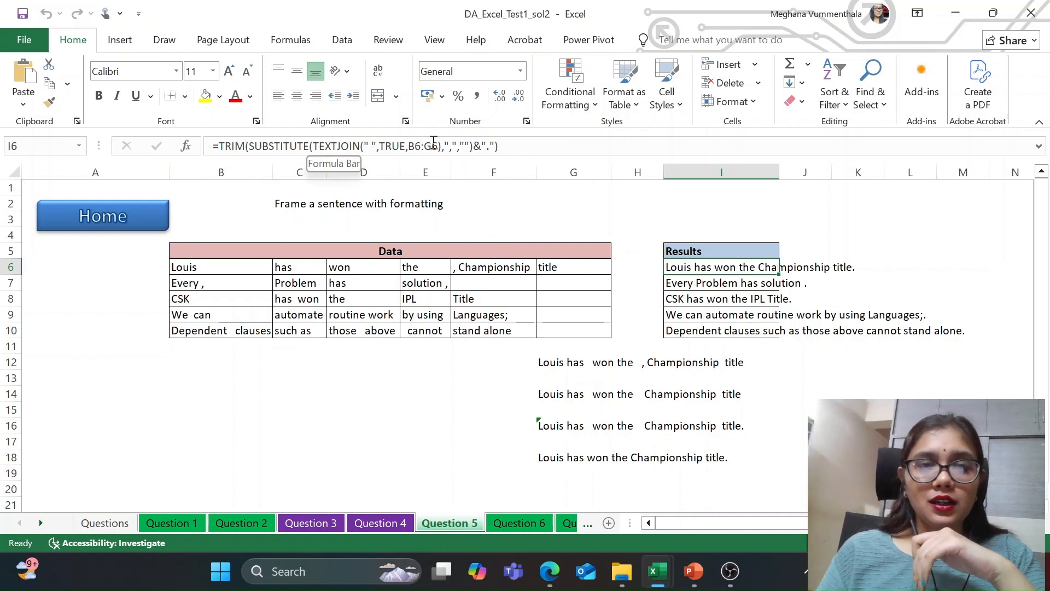
Step: Examine the TRIM, SUBSTITUTE and TEXTJOIN formula in I6 that frames the first sentence on the Question 5 sheet
click(508, 146)
click(508, 146)
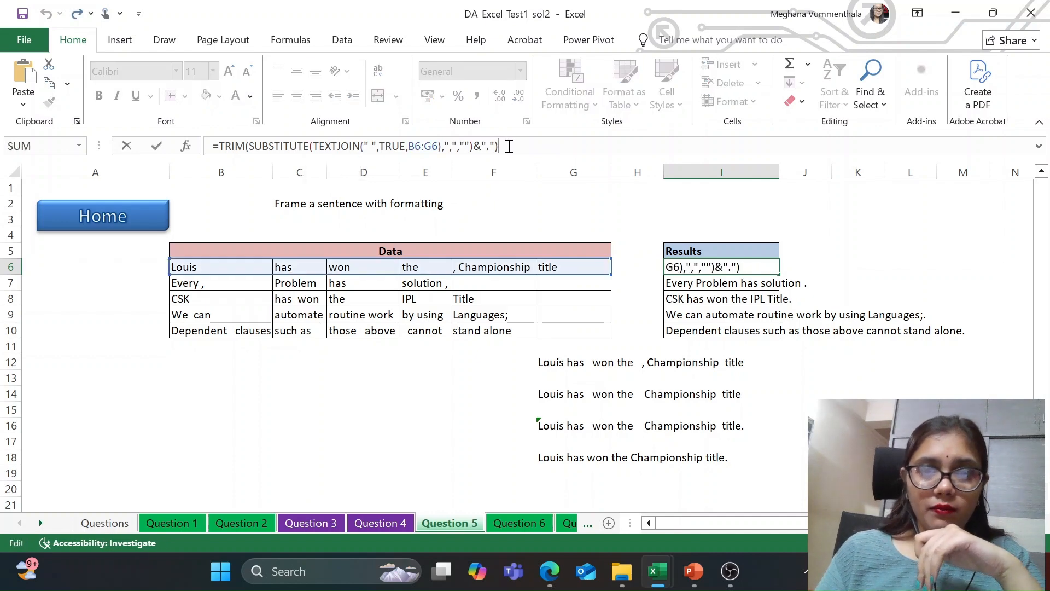
click(827, 236)
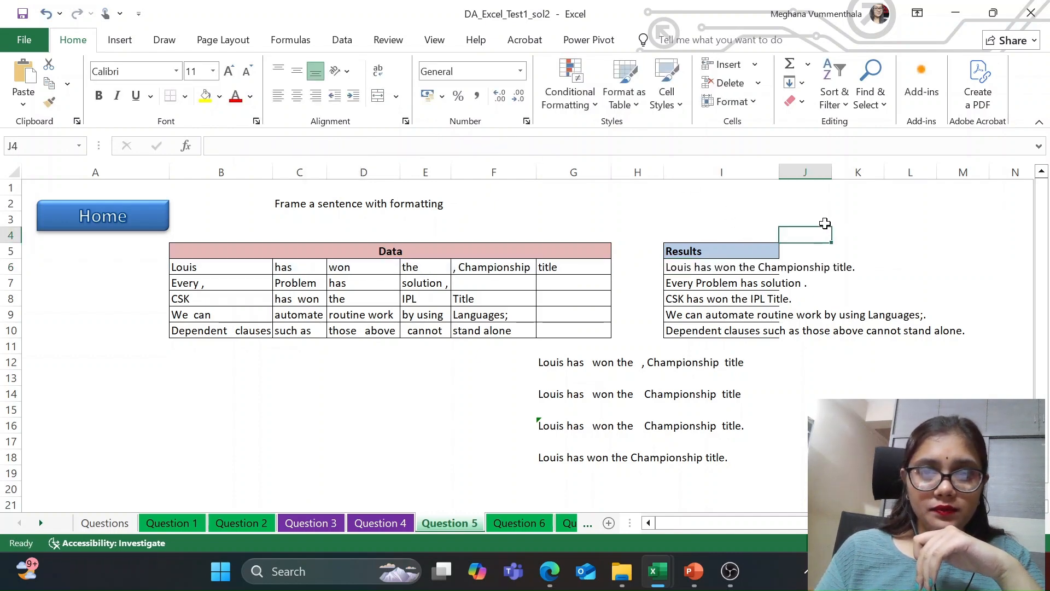
click(695, 272)
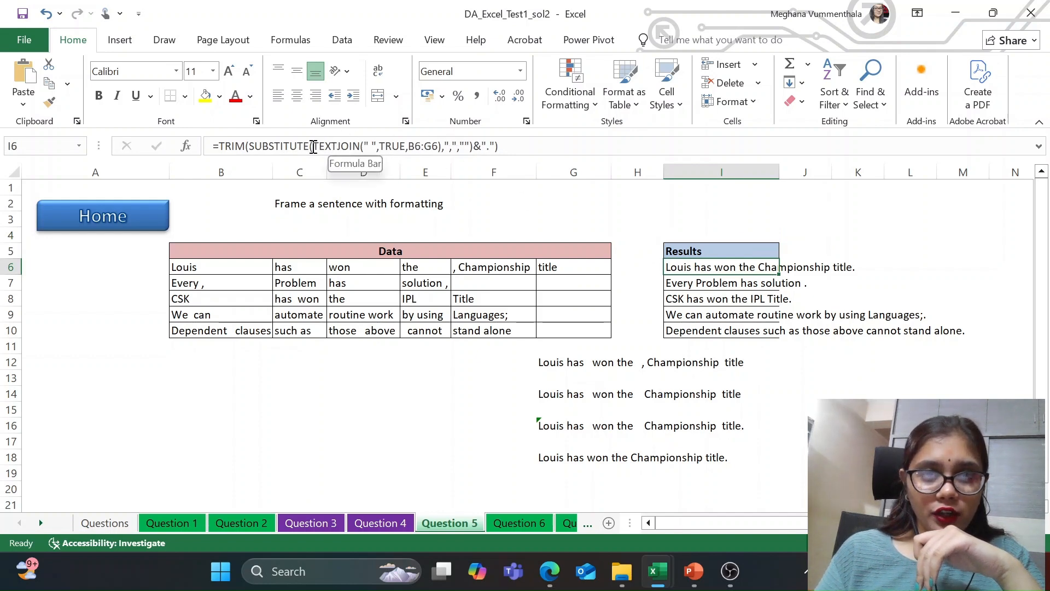
Step: Check the TEXTJOIN formula in G12, then switch to Edge and read TEXTJOIN's syntax and its delimiter and ignore_empty arguments
click(555, 363)
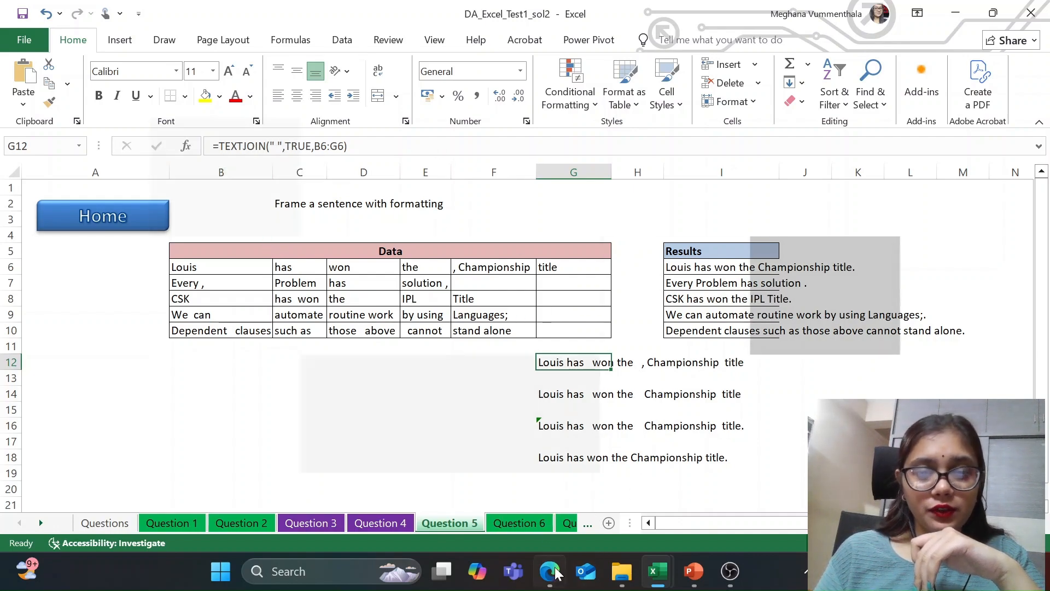
click(549, 571)
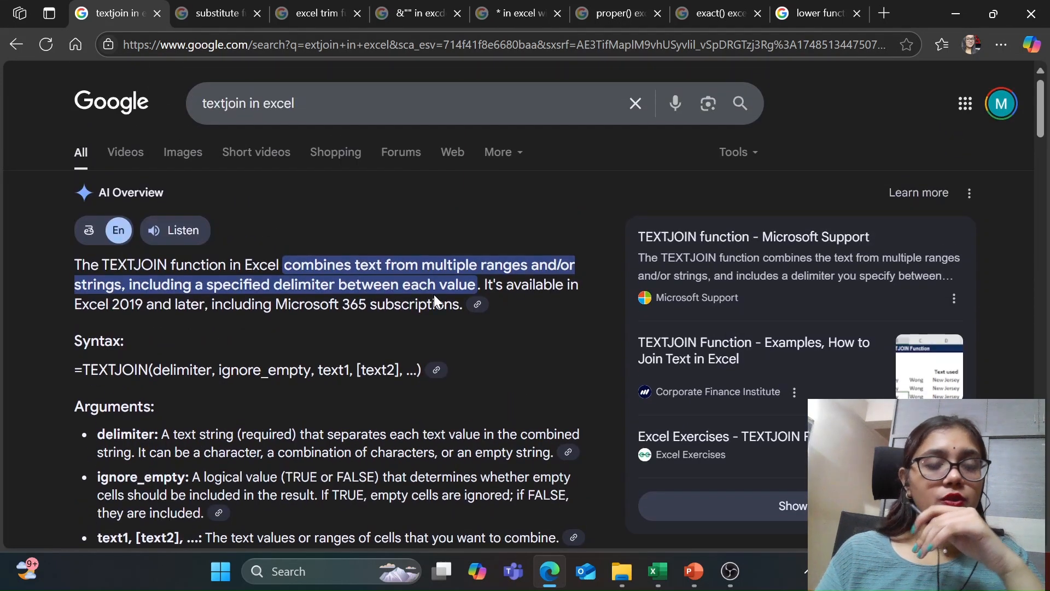
scroll(436, 300, down, 1)
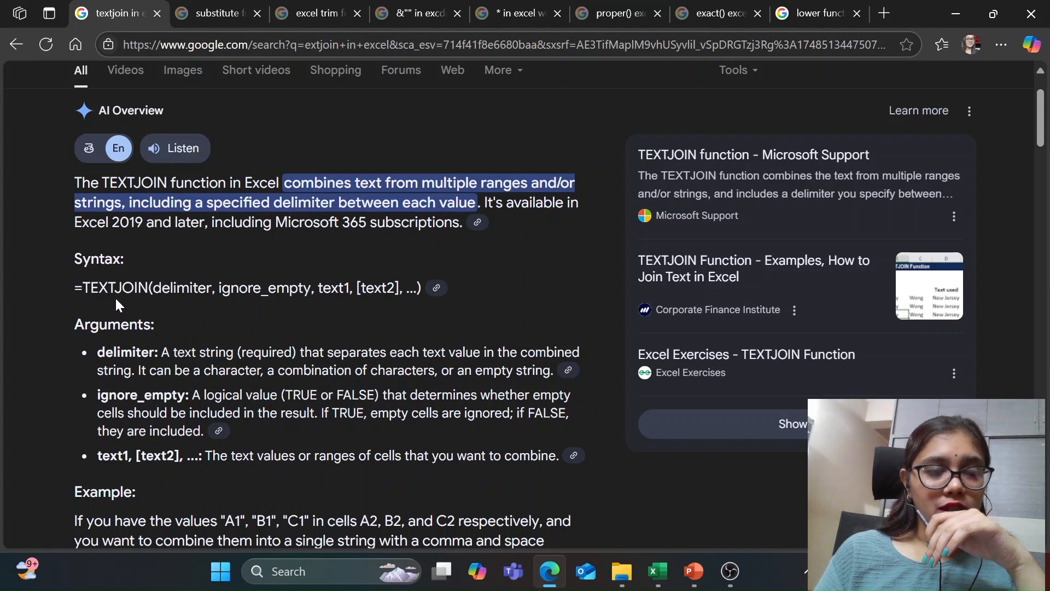
drag(77, 282, 399, 287)
click(228, 287)
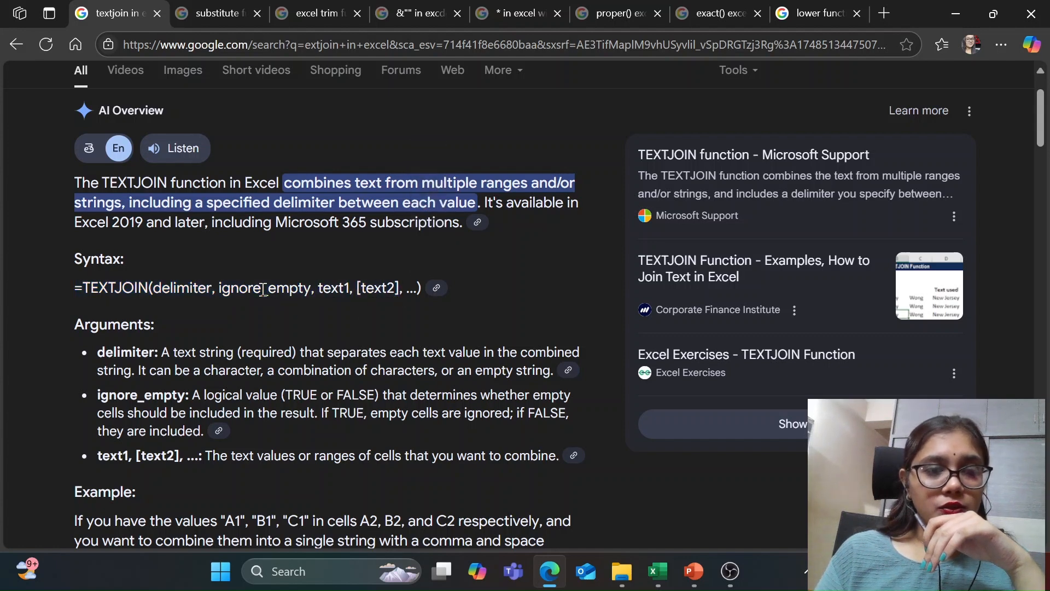
drag(223, 397, 523, 418)
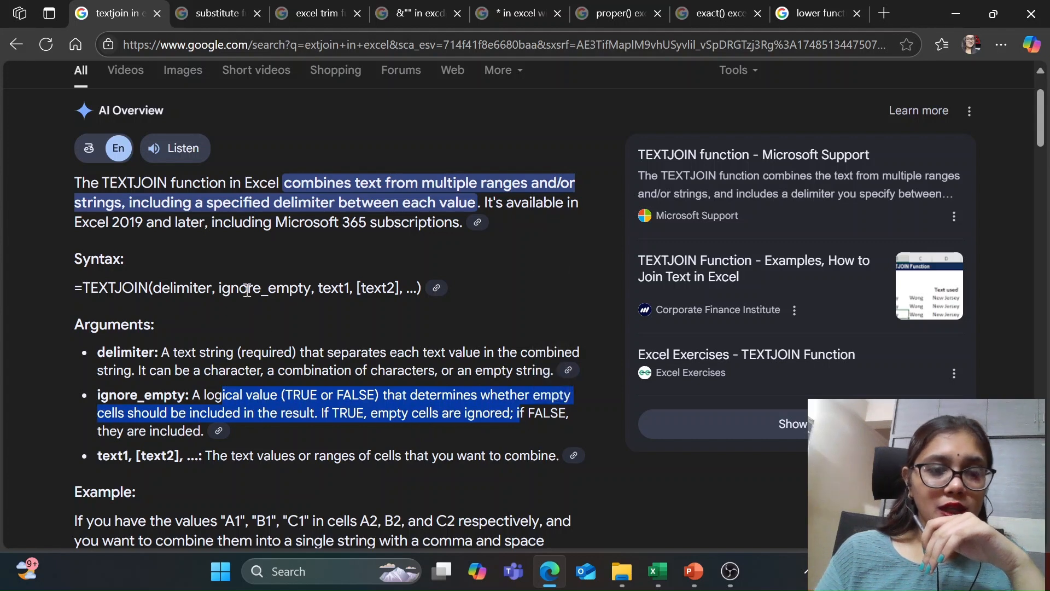
click(264, 353)
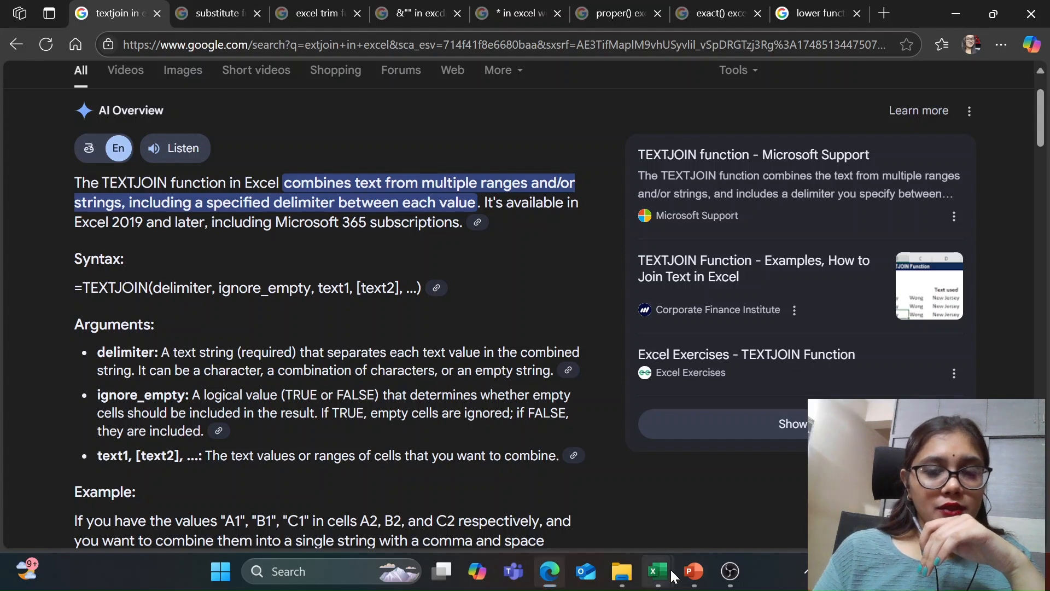
Step: Return to the DA_Excel_Test1_sol2 workbook in Excel and examine the TRUE argument and the B6:G6 range of the TEXTJOIN formula in G12
mouse_move(664, 569)
click(680, 504)
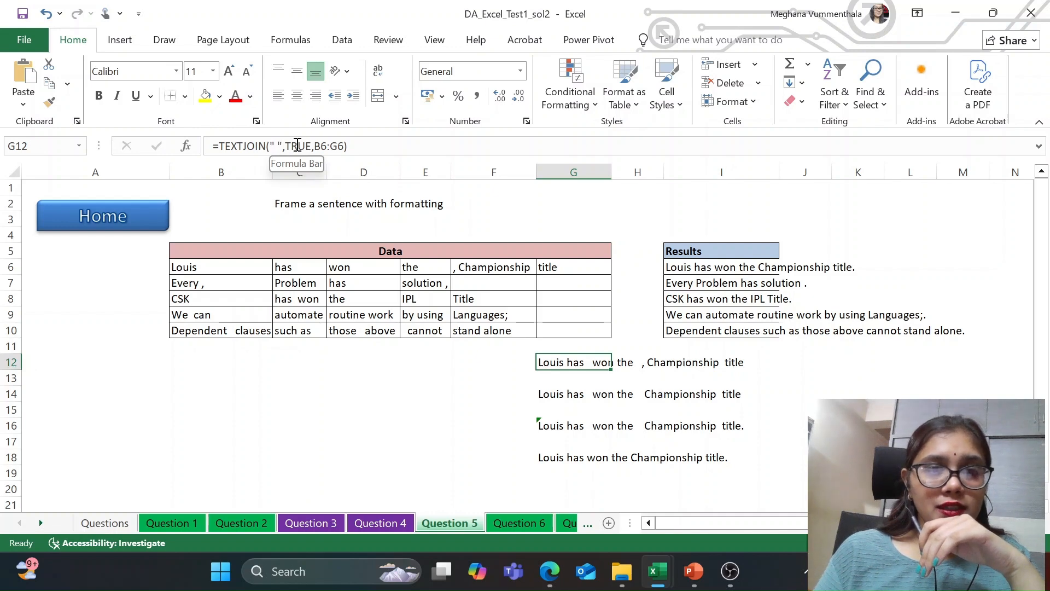
click(297, 144)
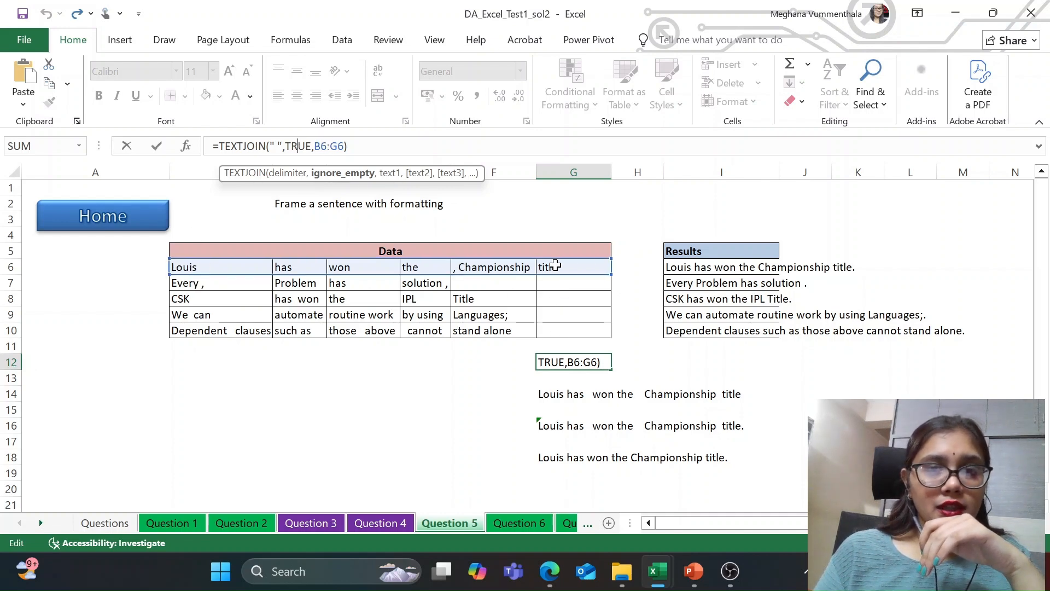
click(608, 365)
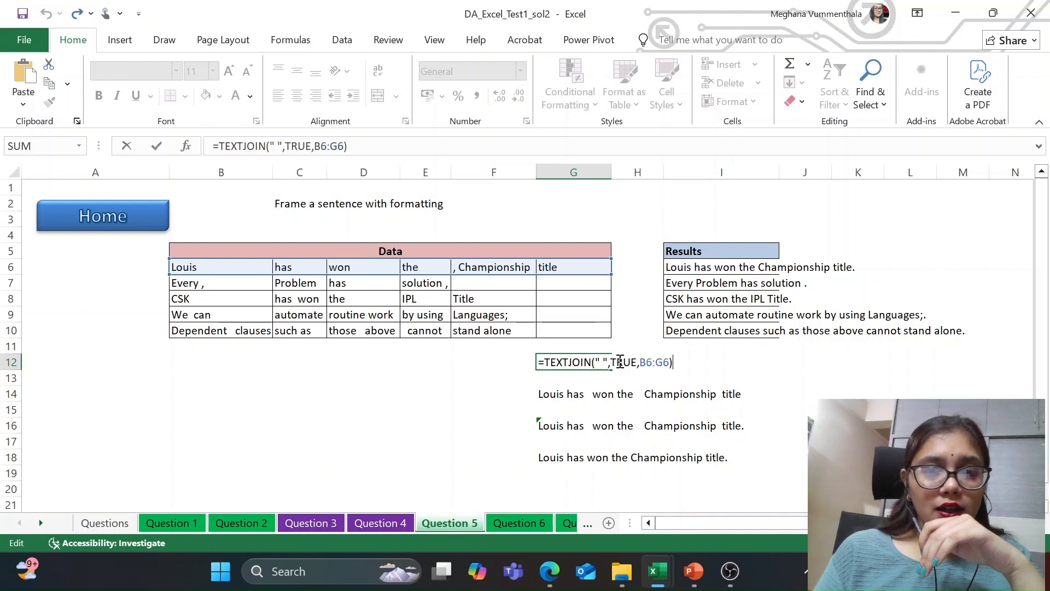
key(Return)
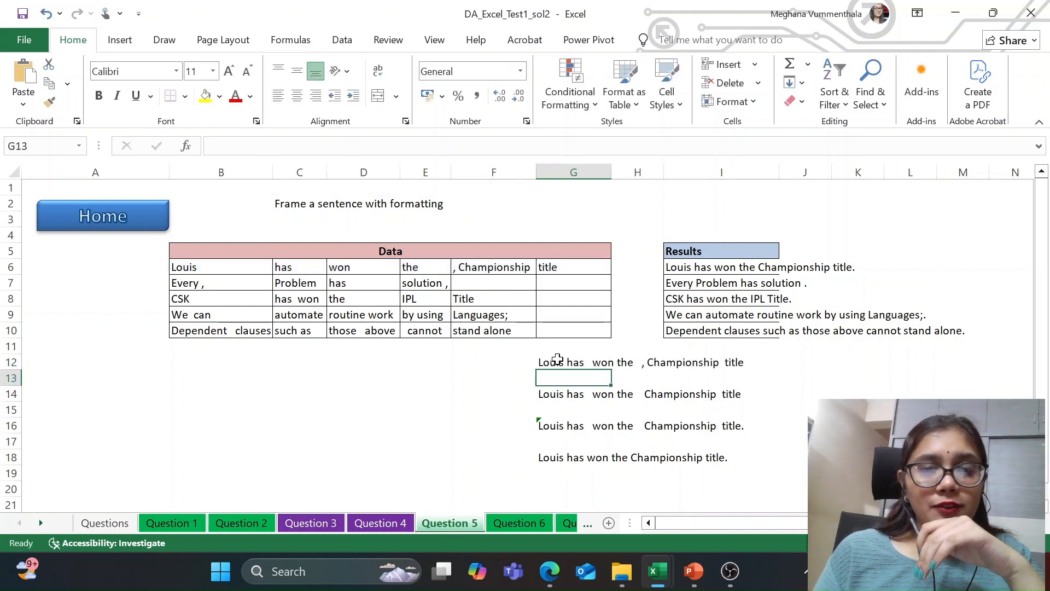
click(554, 365)
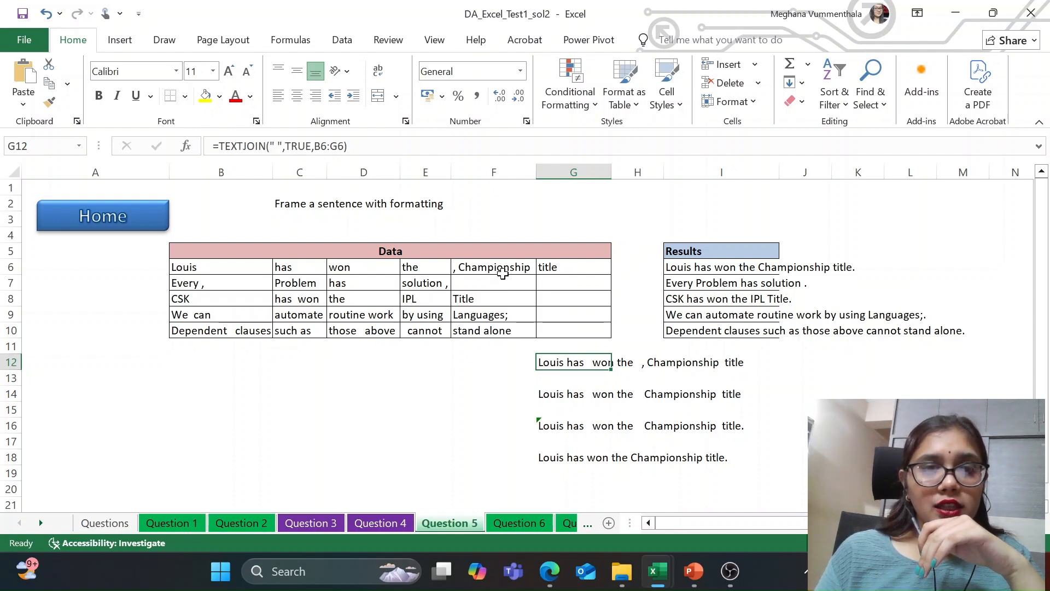
Step: View the SUBSTITUTE formula in G14 and read the SUBSTITUTE function's syntax, arguments and explanation in Edge
click(568, 401)
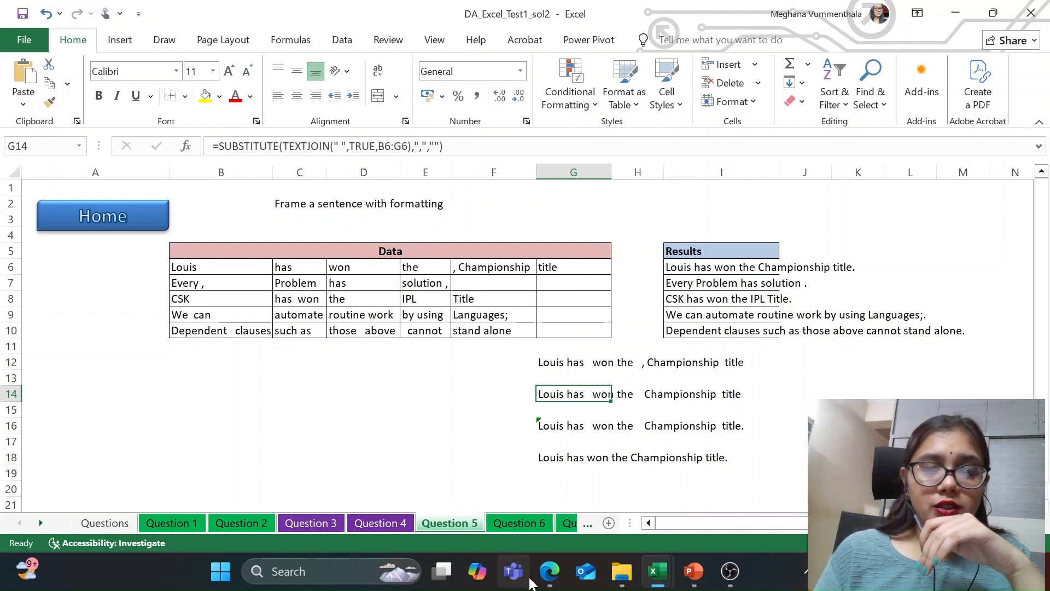
click(551, 574)
click(209, 14)
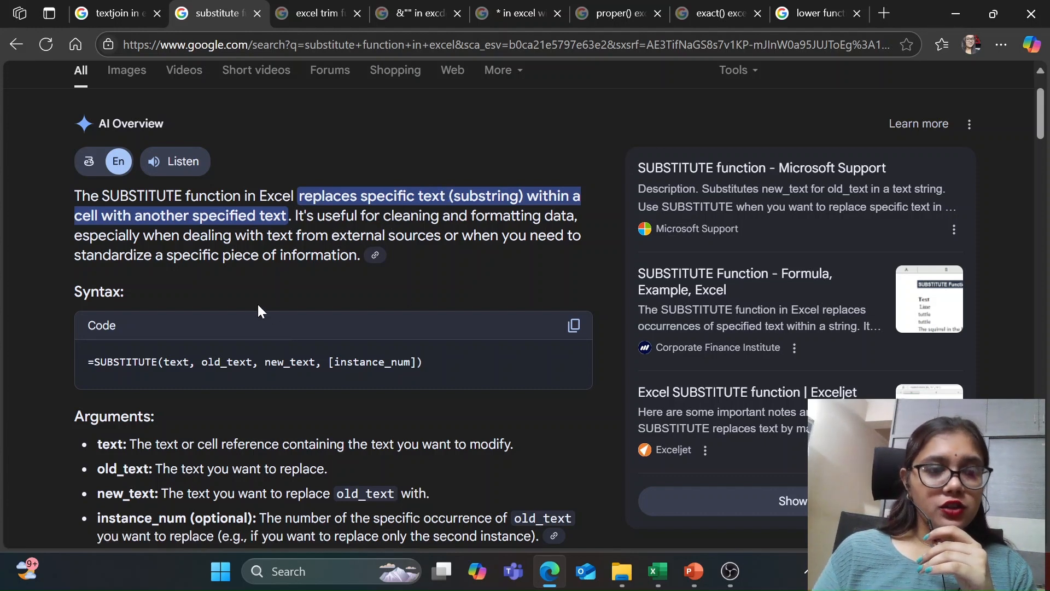
scroll(252, 299, down, 2)
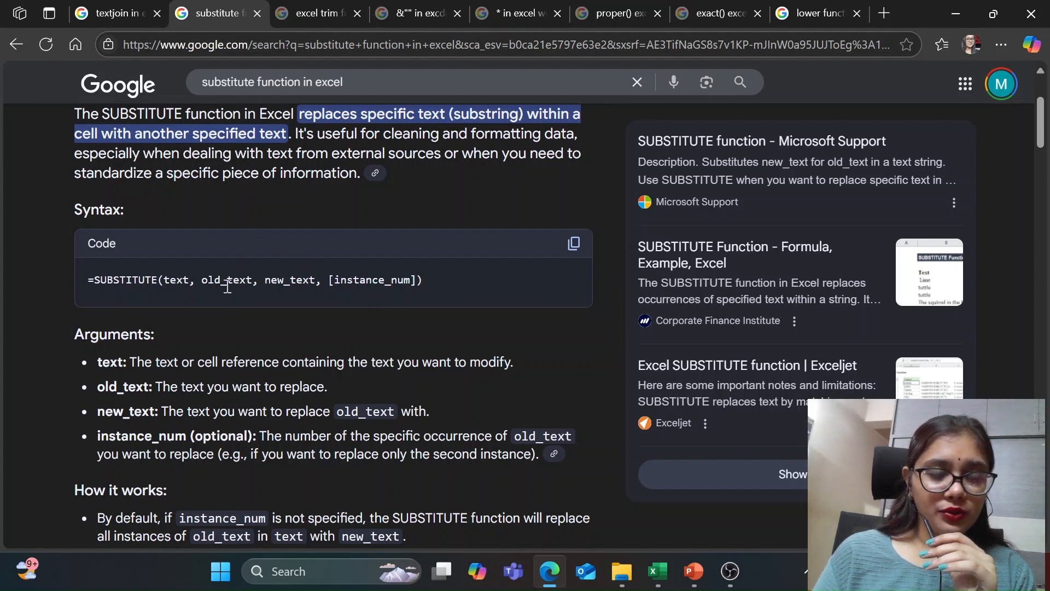
scroll(227, 298, down, 2)
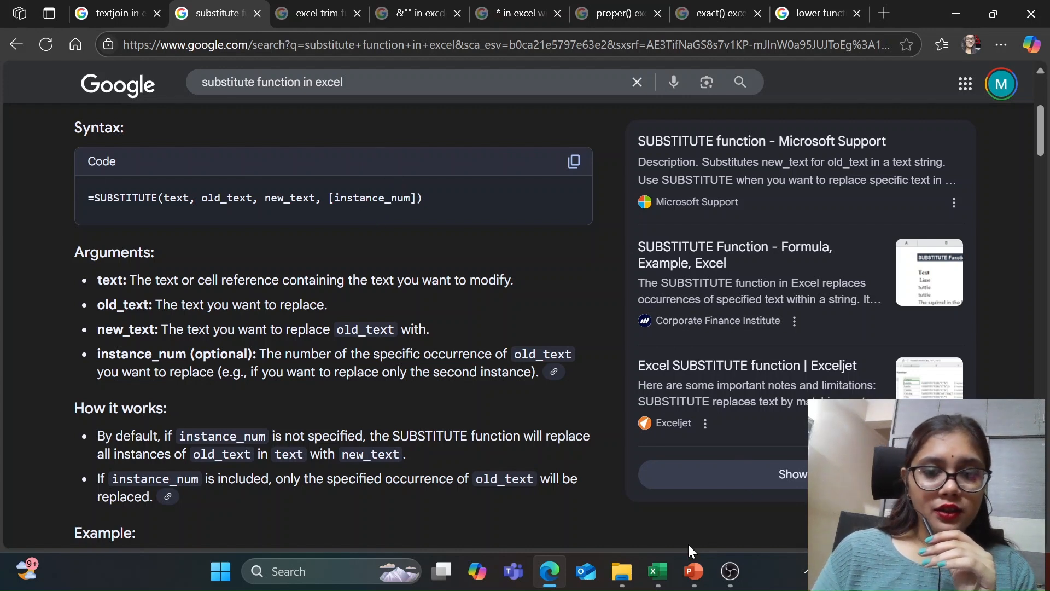
Step: Back in the Excel solution workbook, examine the nested TEXTJOIN, the comma as old text and the empty new text in G14's SUBSTITUTE formula
mouse_move(657, 571)
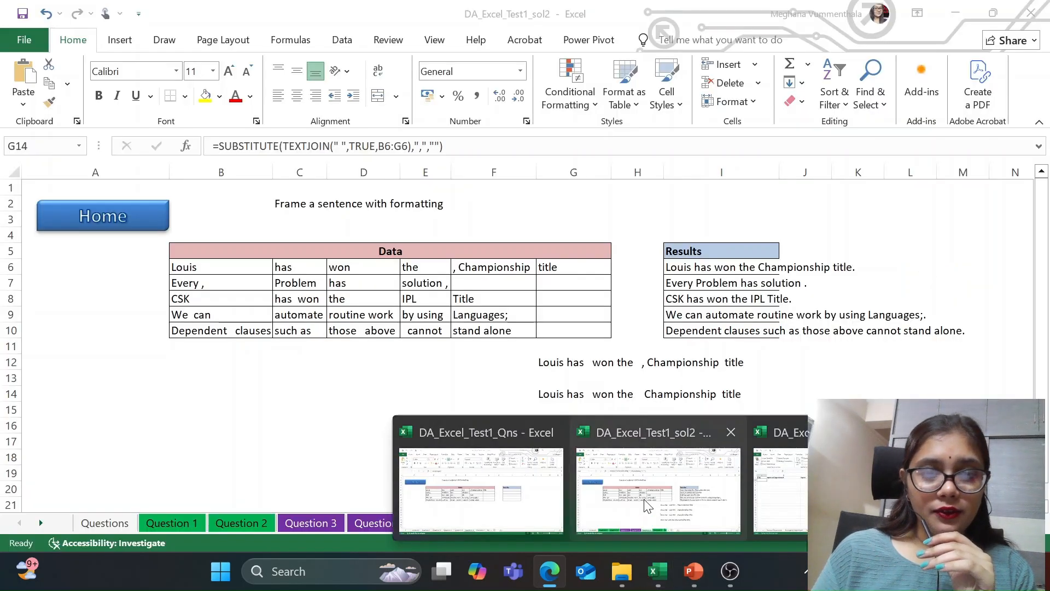
click(647, 506)
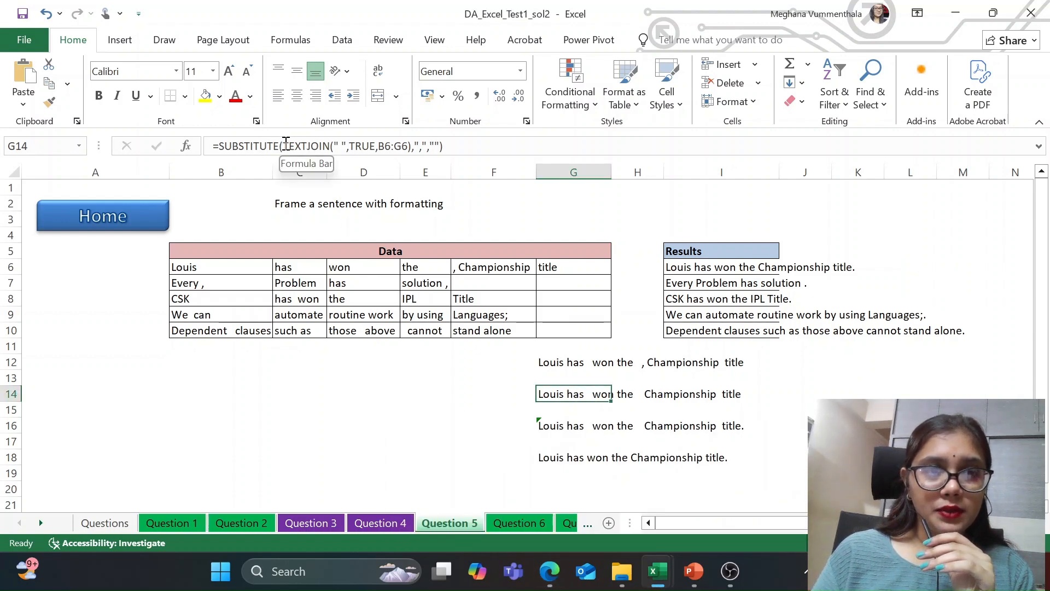
drag(283, 144, 411, 145)
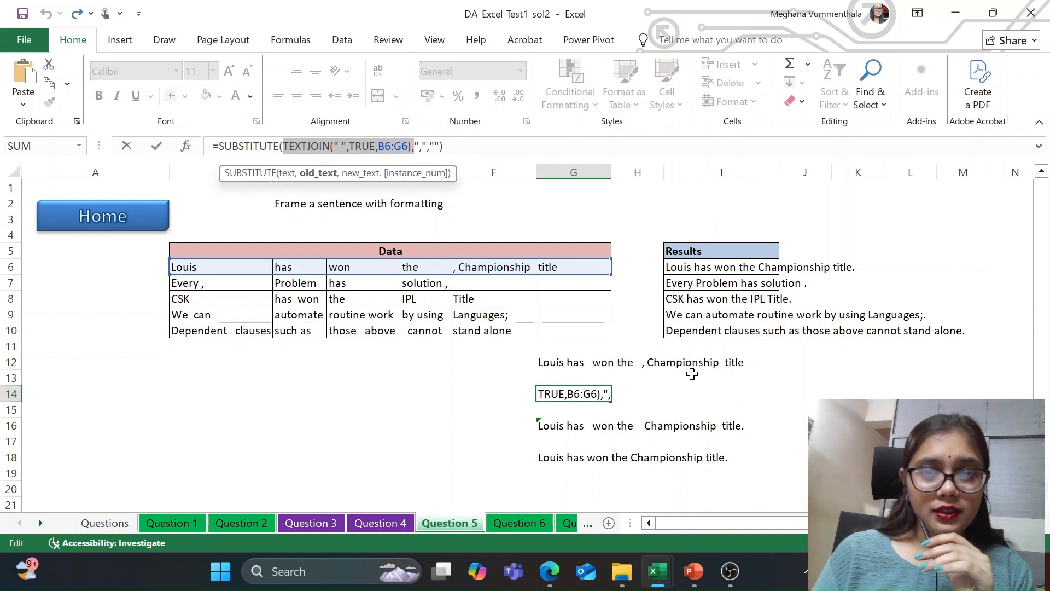
click(412, 145)
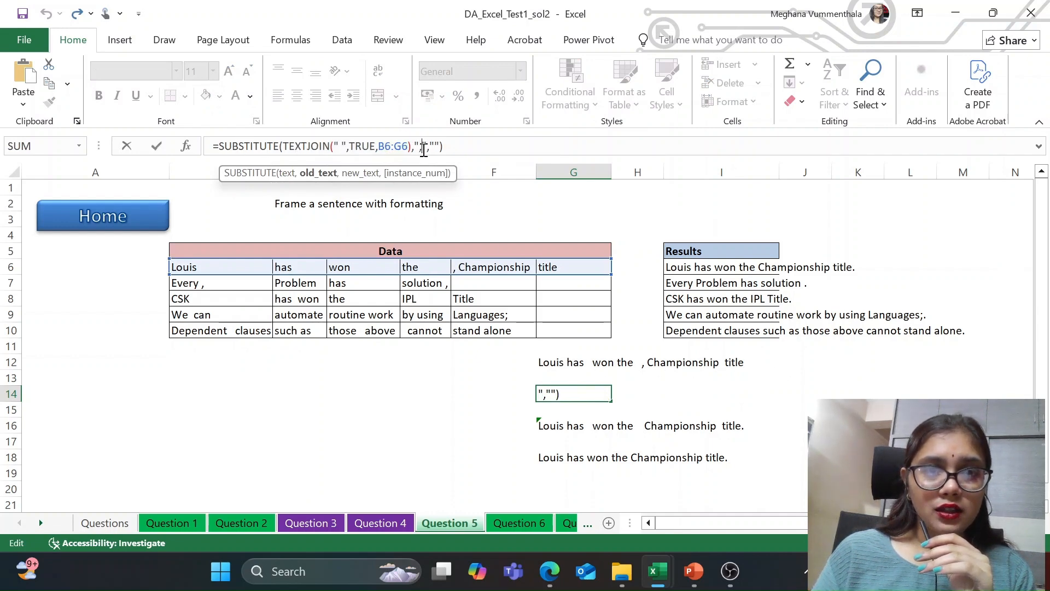
drag(422, 147, 418, 147)
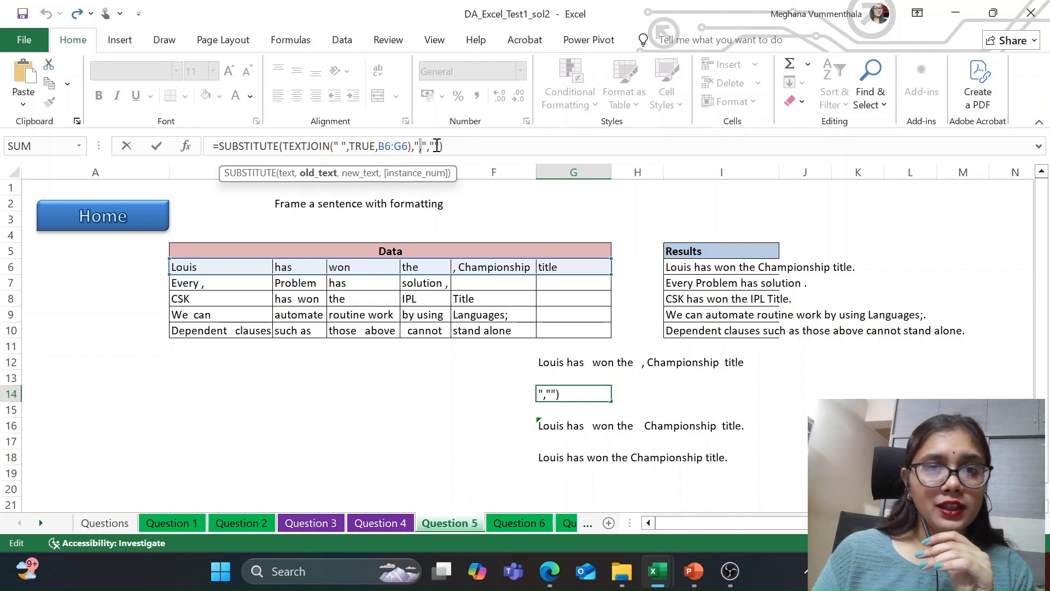
click(464, 147)
key(Return)
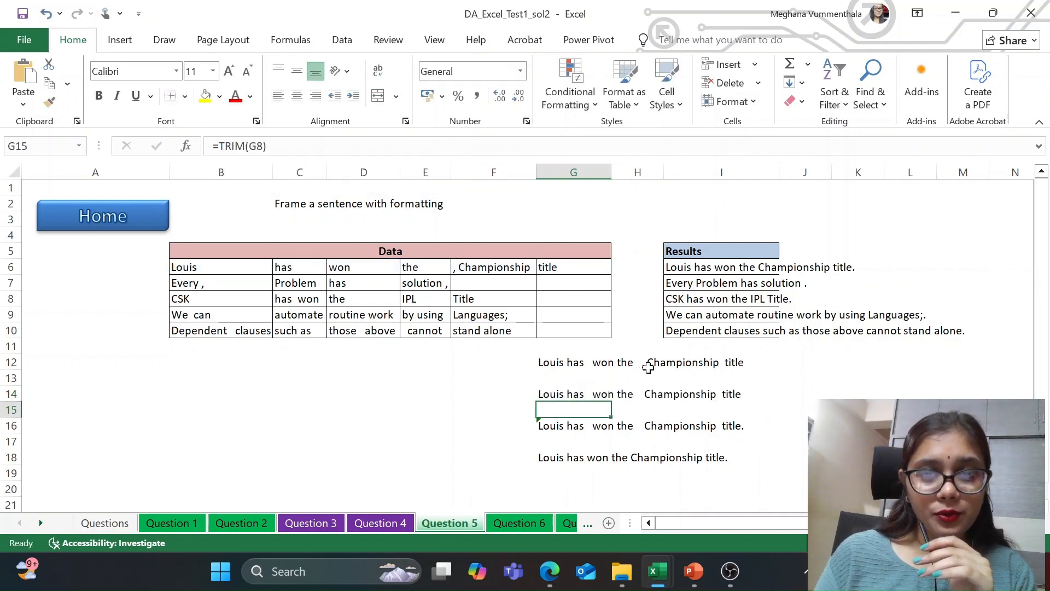
Step: Examine the &"." part of the formula in G16 and read in Edge how the ampersand operator compares with CONCATENATE
click(578, 426)
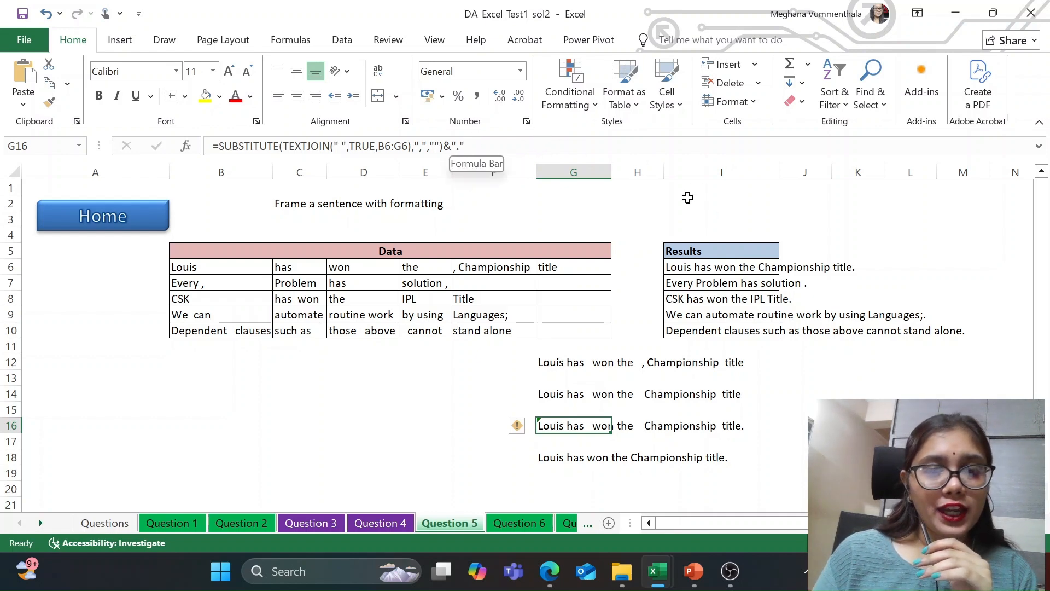
drag(464, 145, 443, 145)
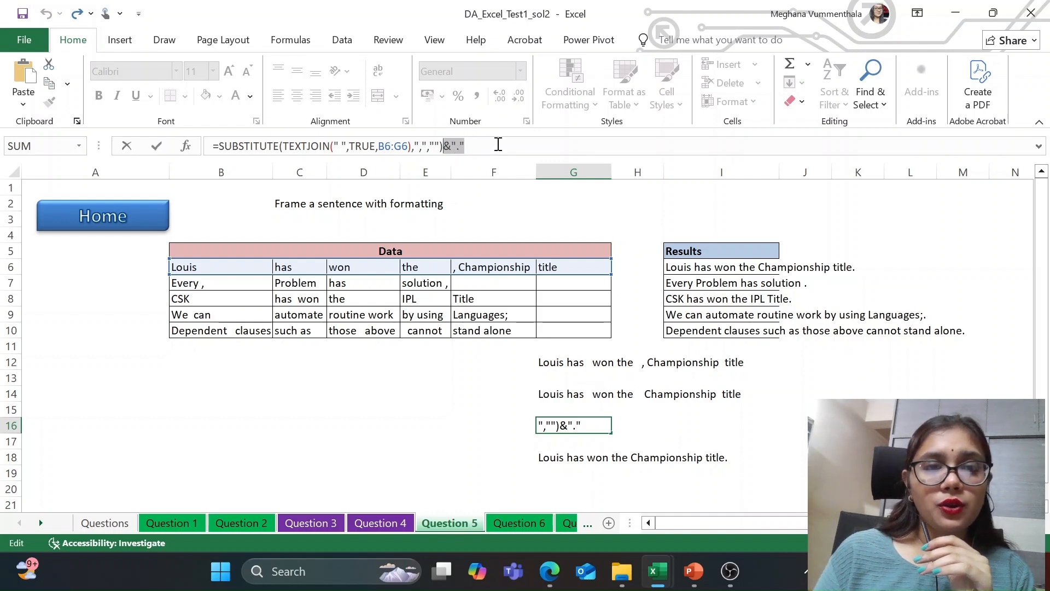
click(551, 581)
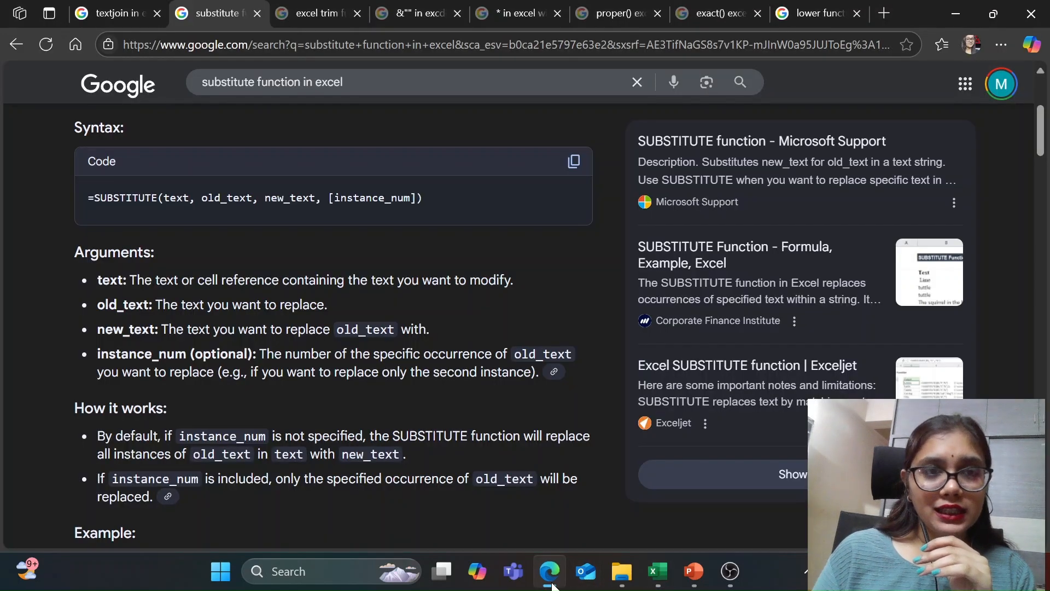
click(386, 14)
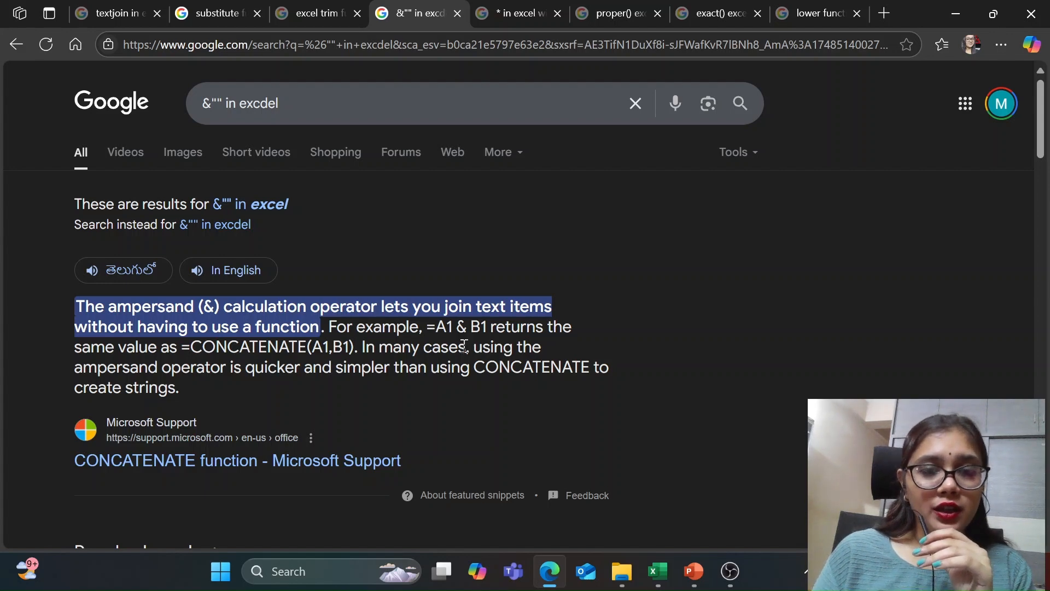
drag(453, 327, 524, 326)
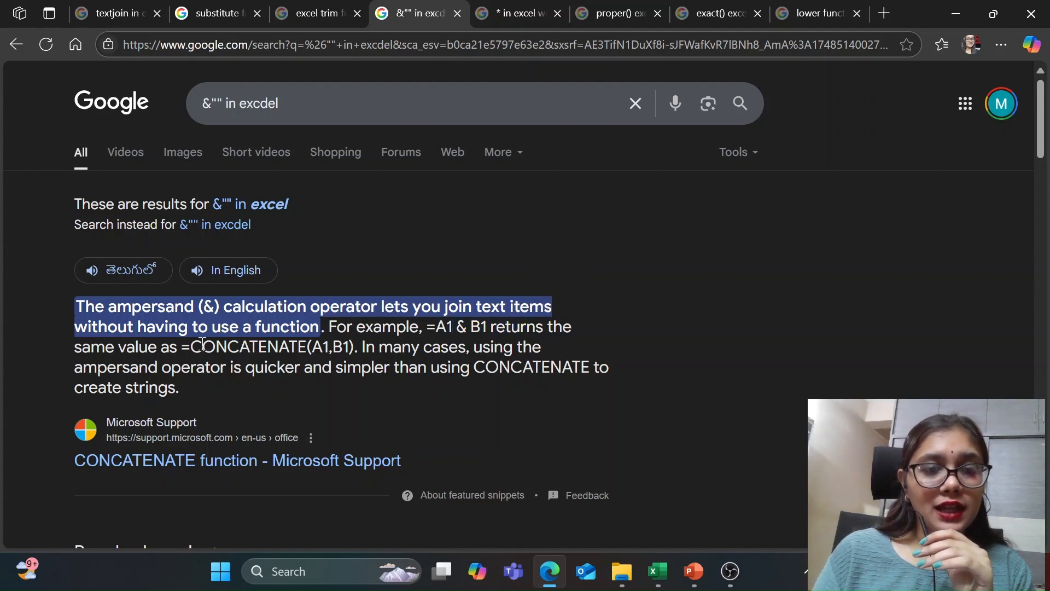
drag(202, 347, 355, 347)
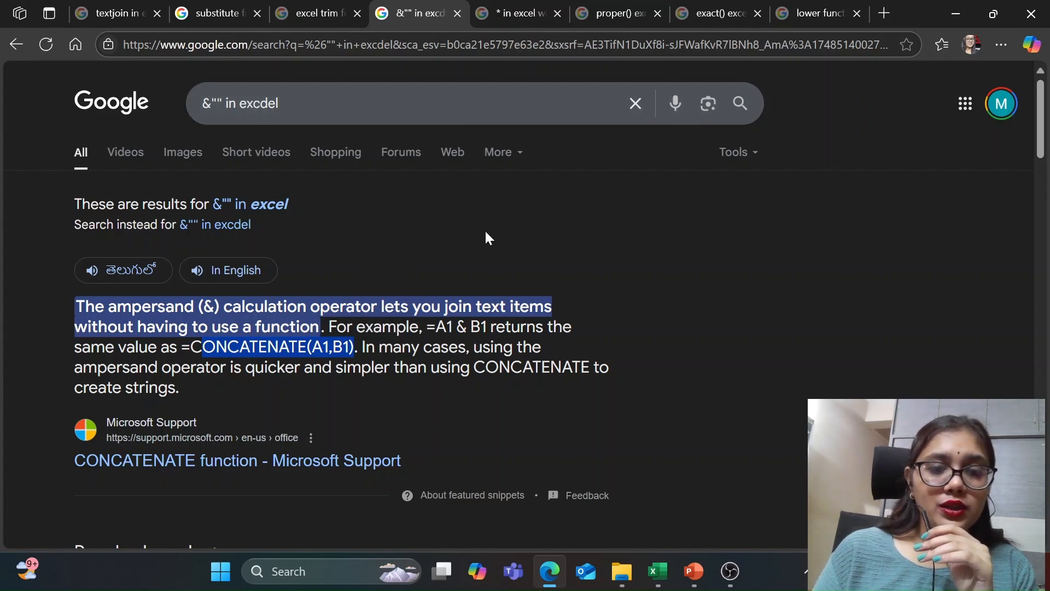
Step: Check the TRIM formula in G18 of the Excel solution workbook and read the TRIM function's description, syntax and examples in Edge
mouse_move(684, 581)
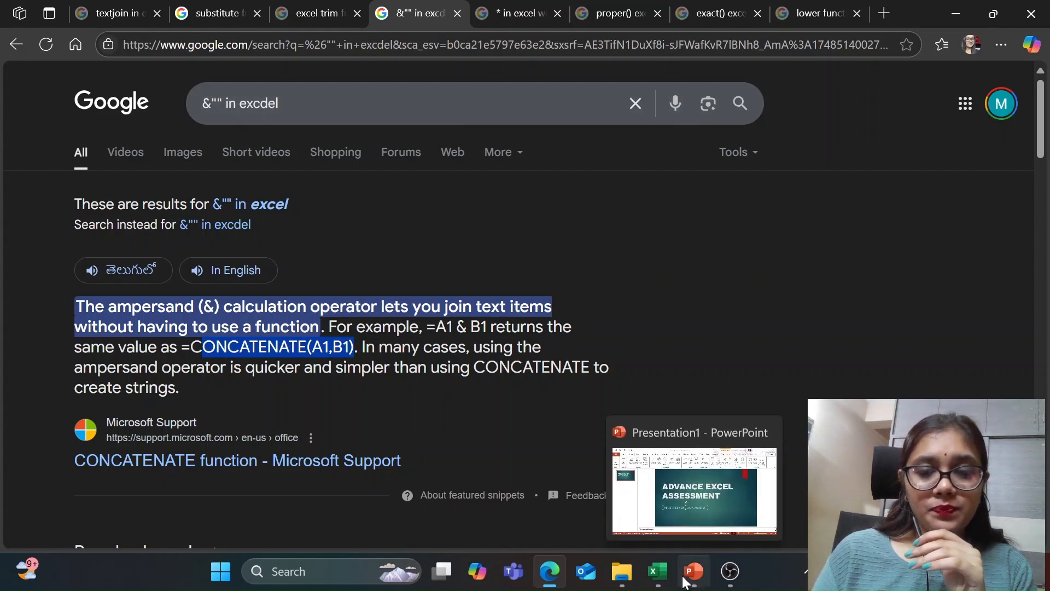
click(681, 527)
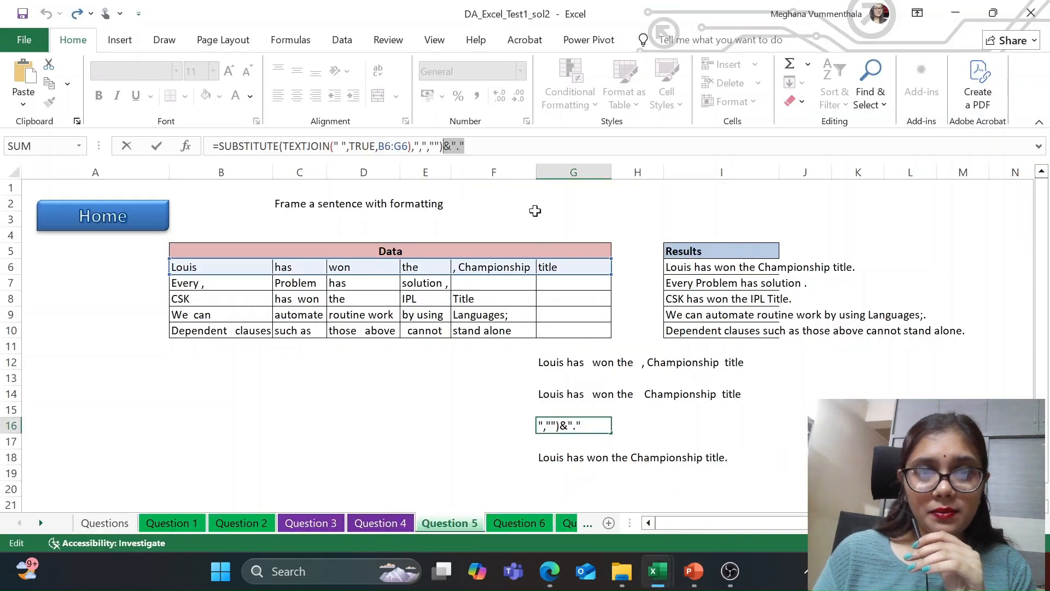
click(548, 454)
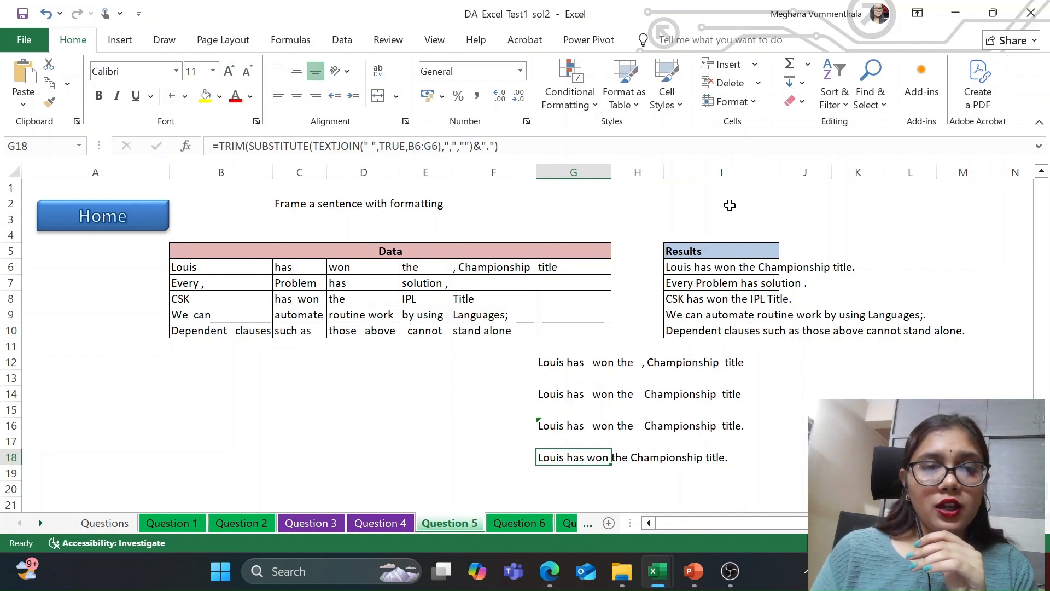
click(550, 571)
click(316, 15)
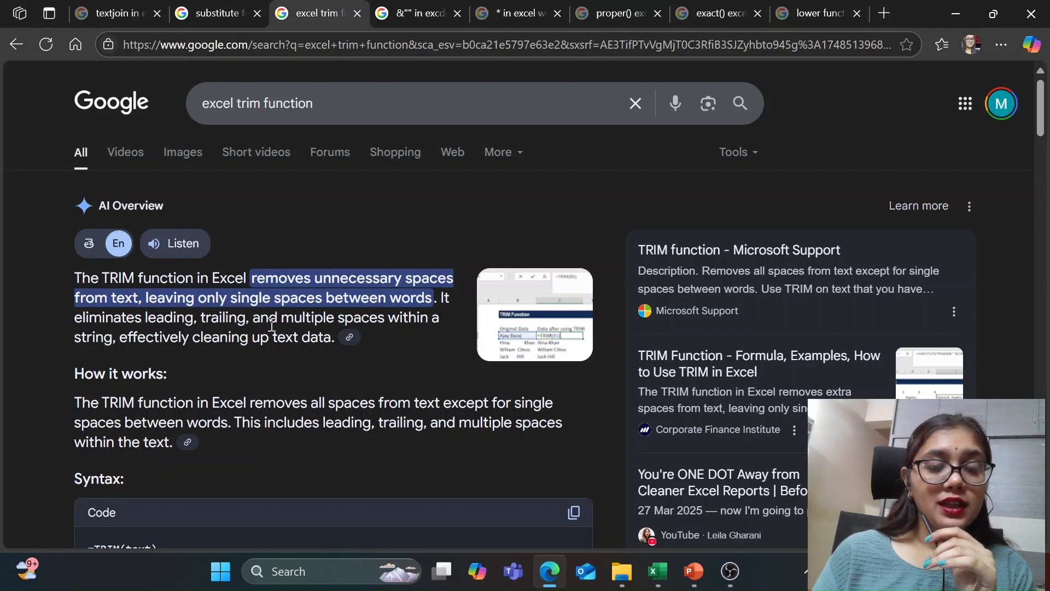
scroll(271, 317, down, 3)
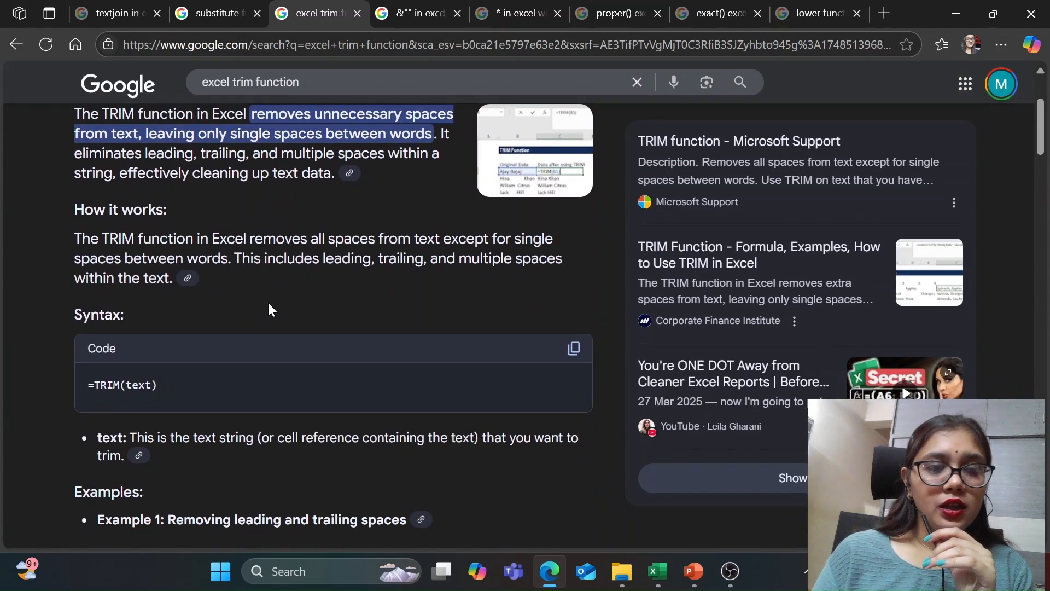
scroll(269, 310, down, 2)
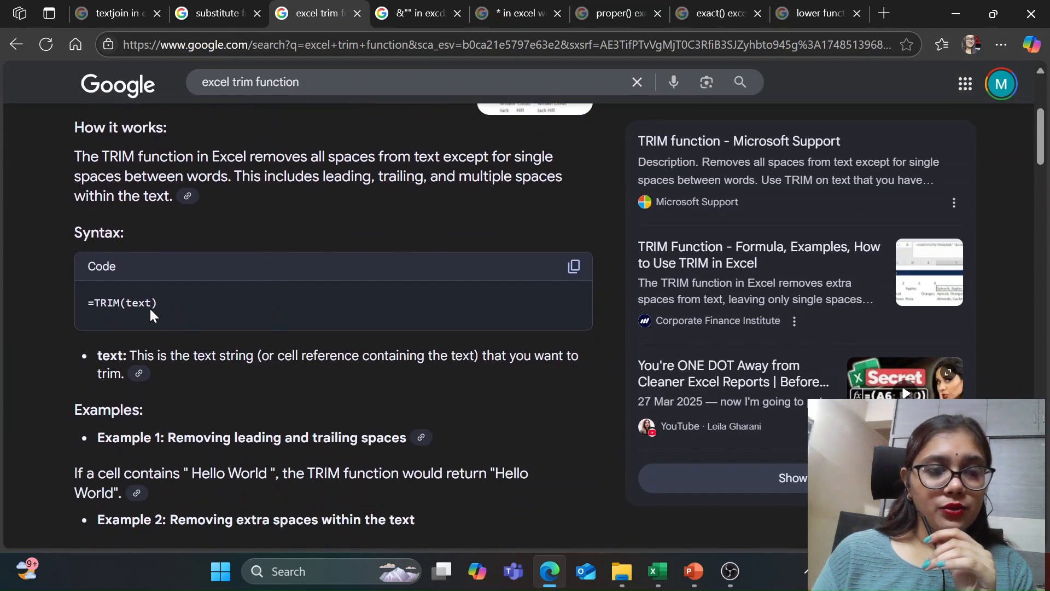
scroll(222, 284, down, 6)
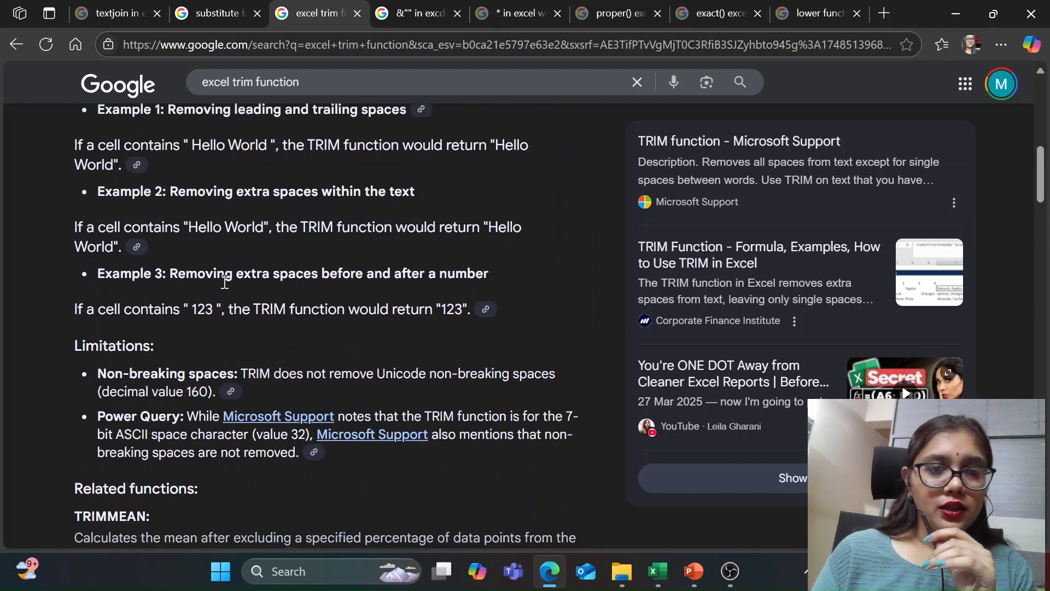
scroll(224, 282, up, 9)
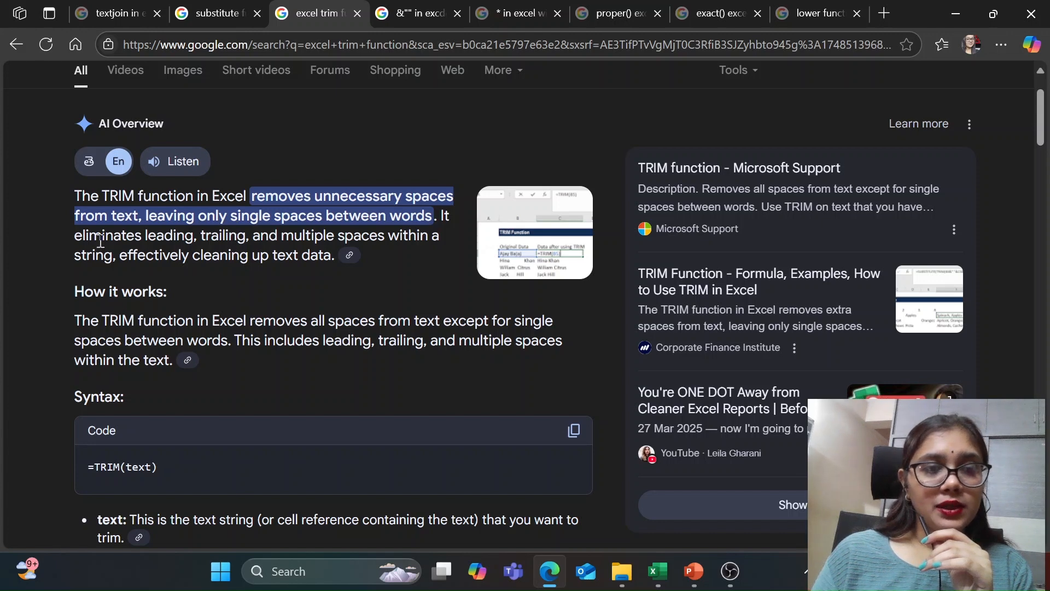
Step: Finish reading the TRIM description, then switch to the Excel solution workbook and examine the SUBSTITUTE part nested in I6's TRIM formula
drag(77, 236, 311, 255)
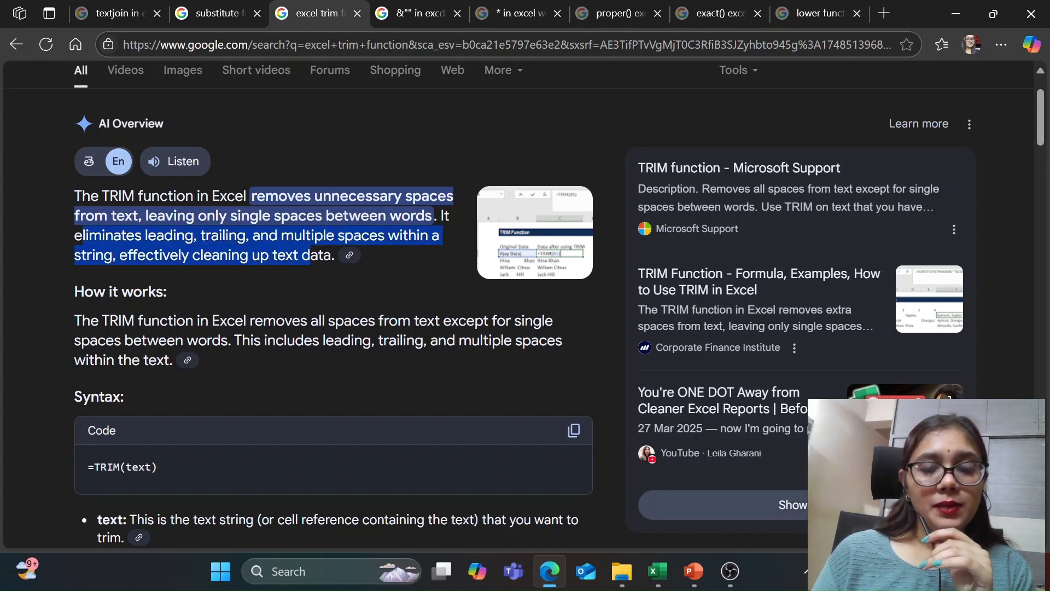
mouse_move(656, 576)
click(635, 470)
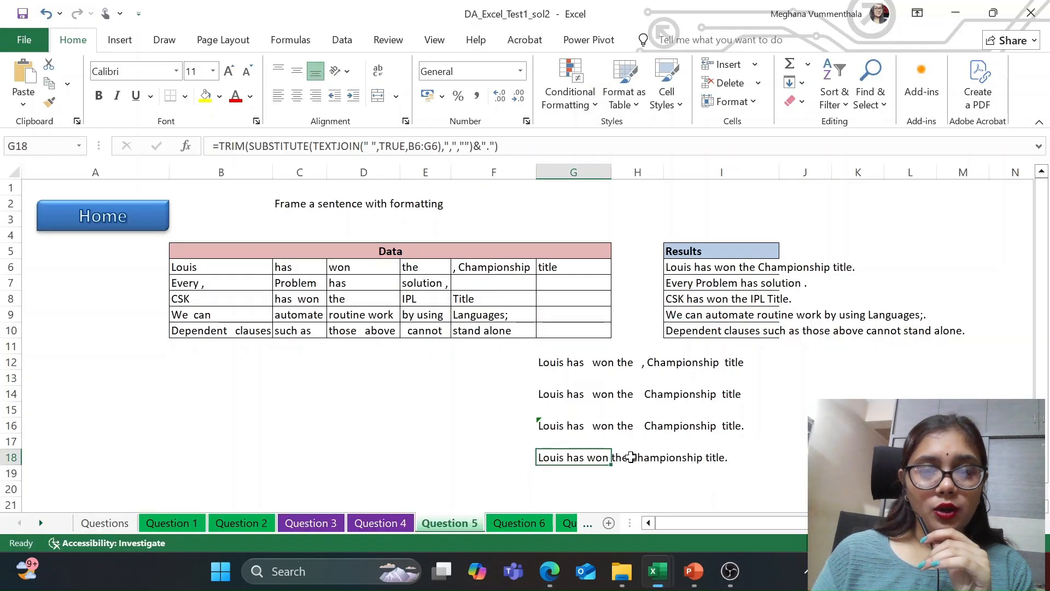
click(716, 457)
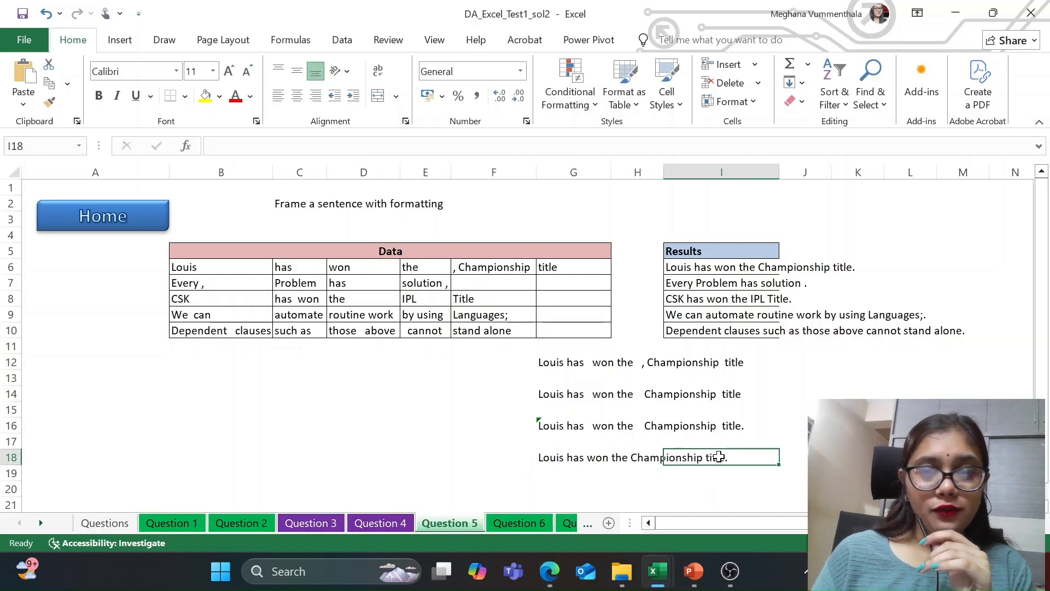
click(677, 267)
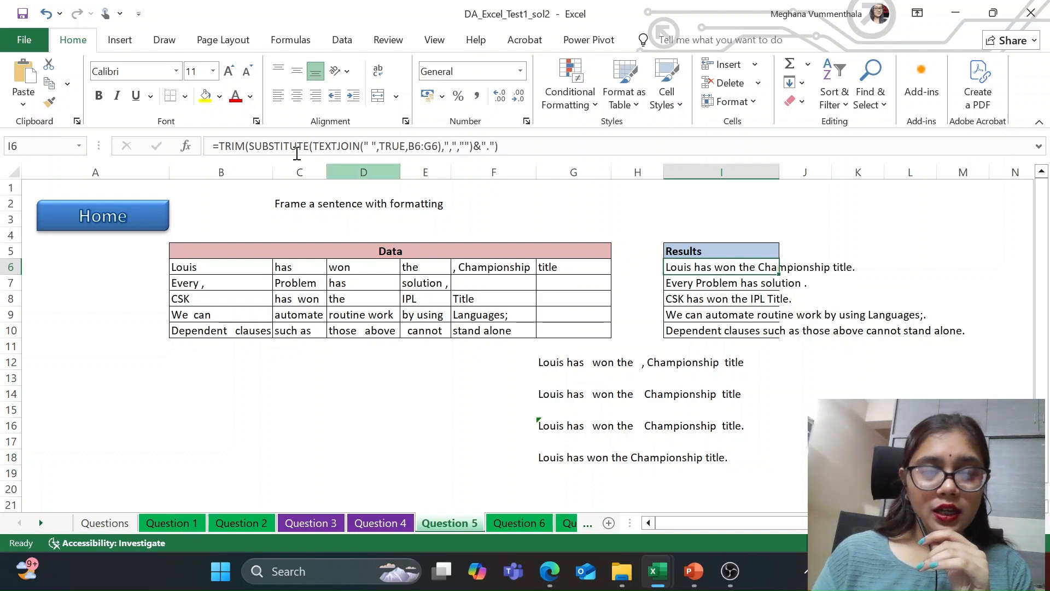
click(255, 147)
drag(255, 146, 468, 149)
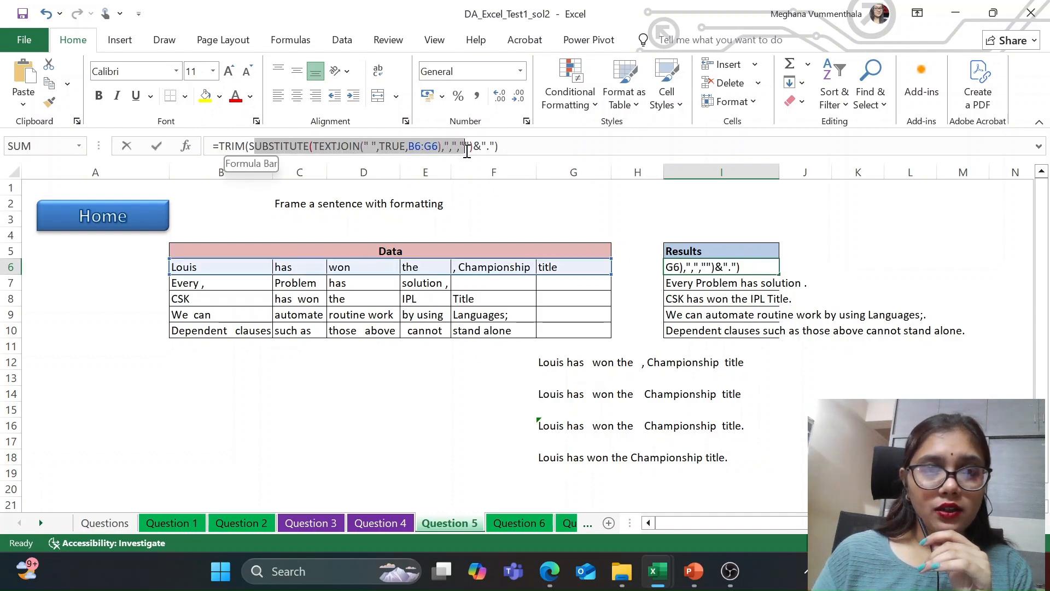
Step: Review the formula stages in G12, G14, G16 and G18, from TEXTJOIN through SUBSTITUTE and the appended period to TRIM
click(560, 361)
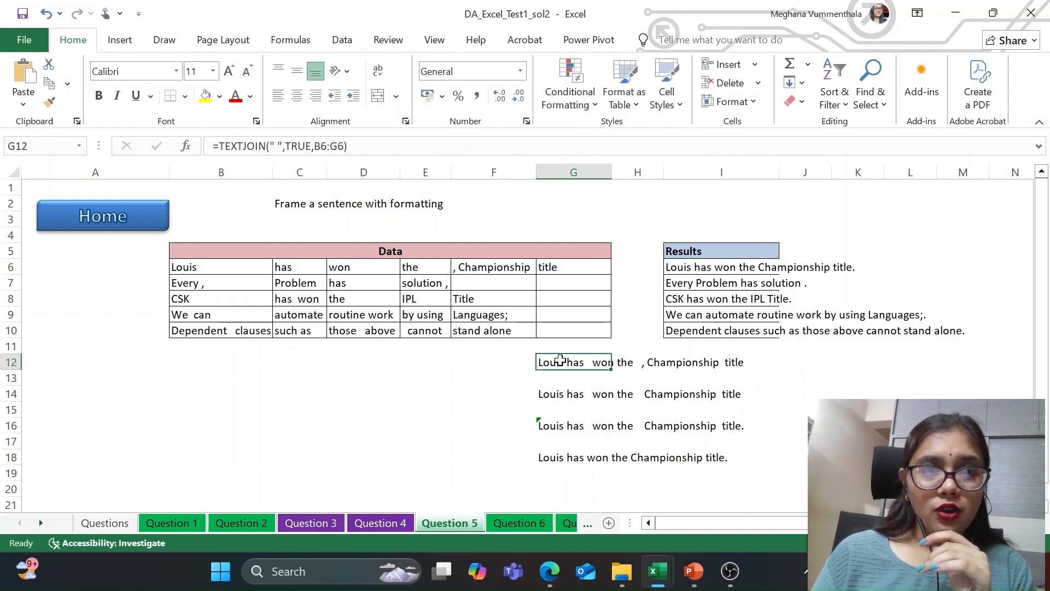
click(558, 397)
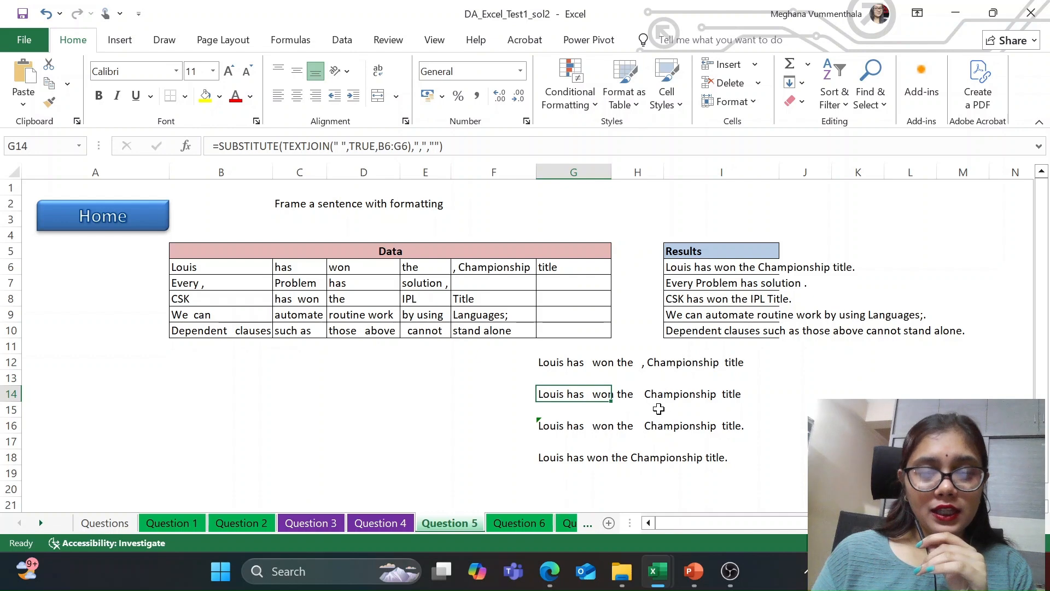
click(551, 437)
click(556, 422)
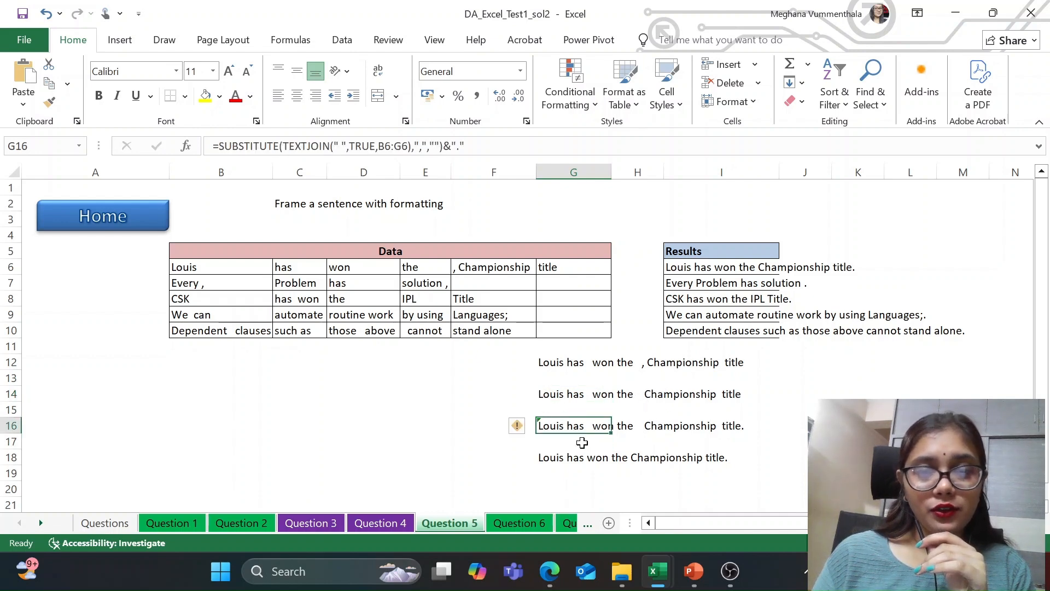
click(563, 456)
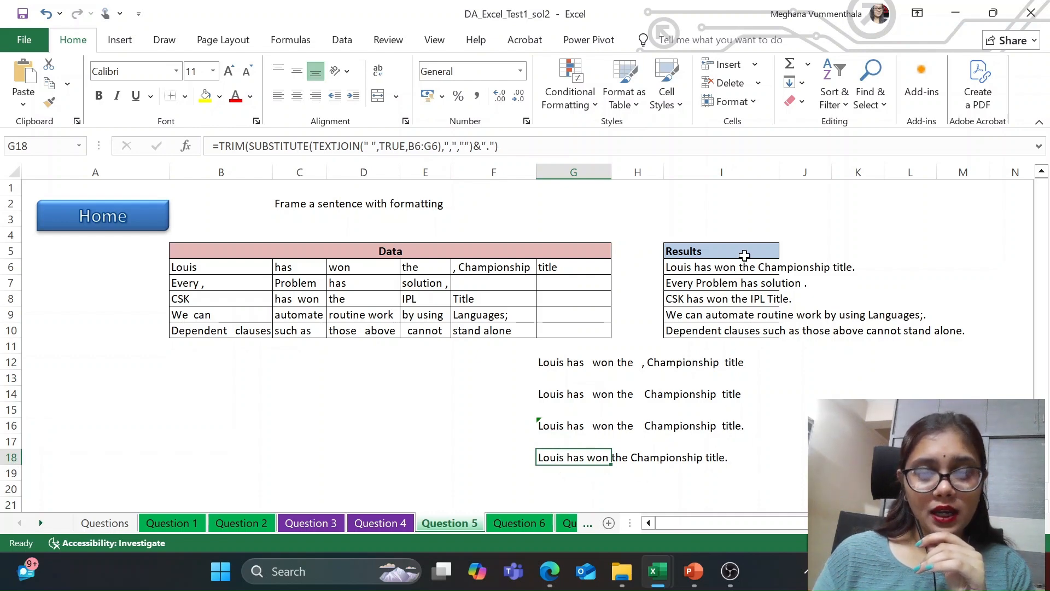
Step: Inspect the combined TRIM, SUBSTITUTE and TEXTJOIN formula in I6 of the Results column and check the cell below it
click(713, 269)
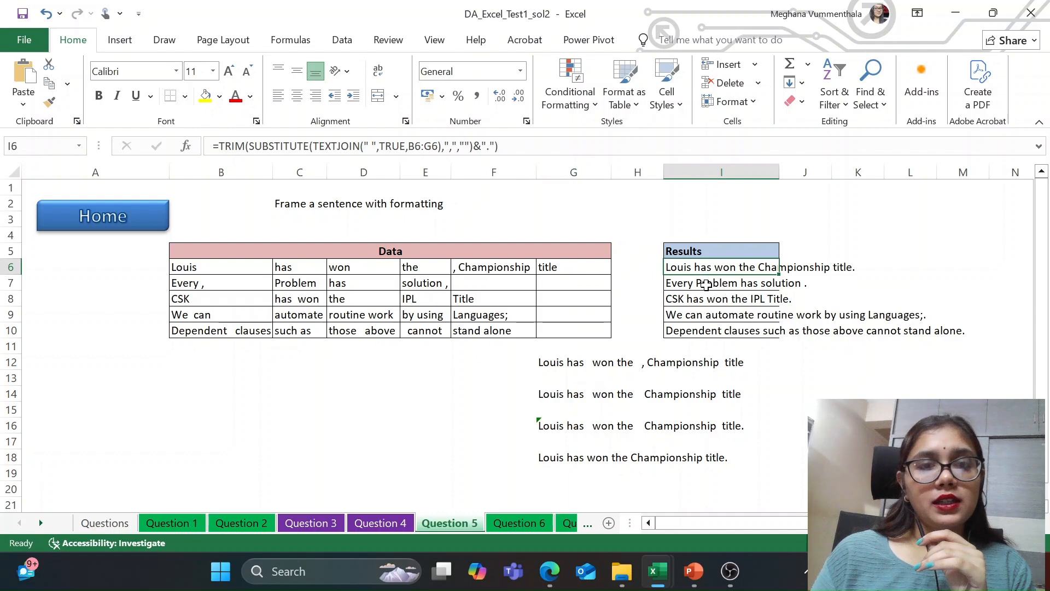
click(706, 285)
click(715, 269)
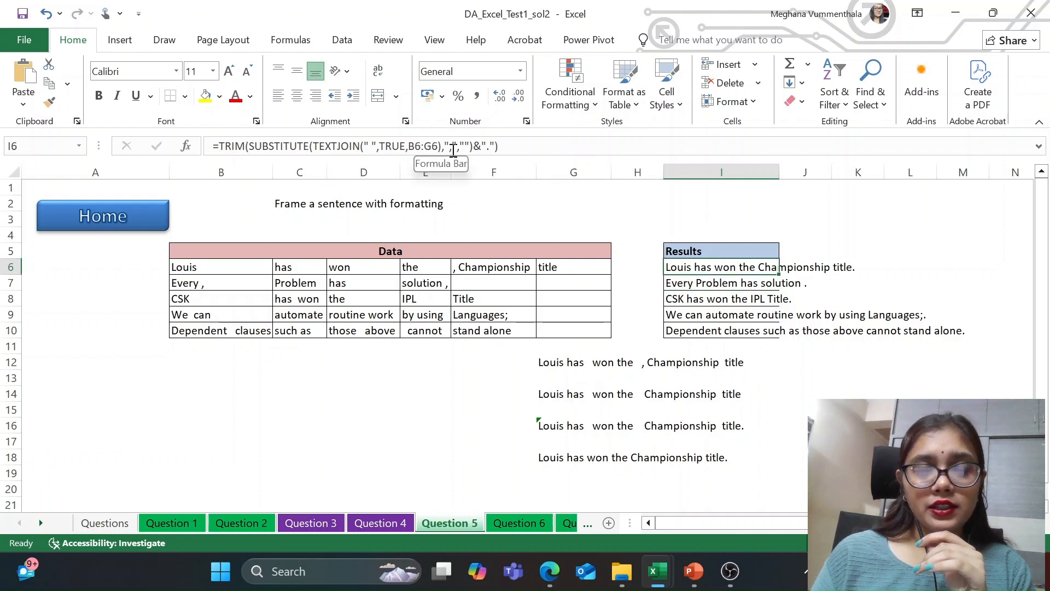
click(693, 283)
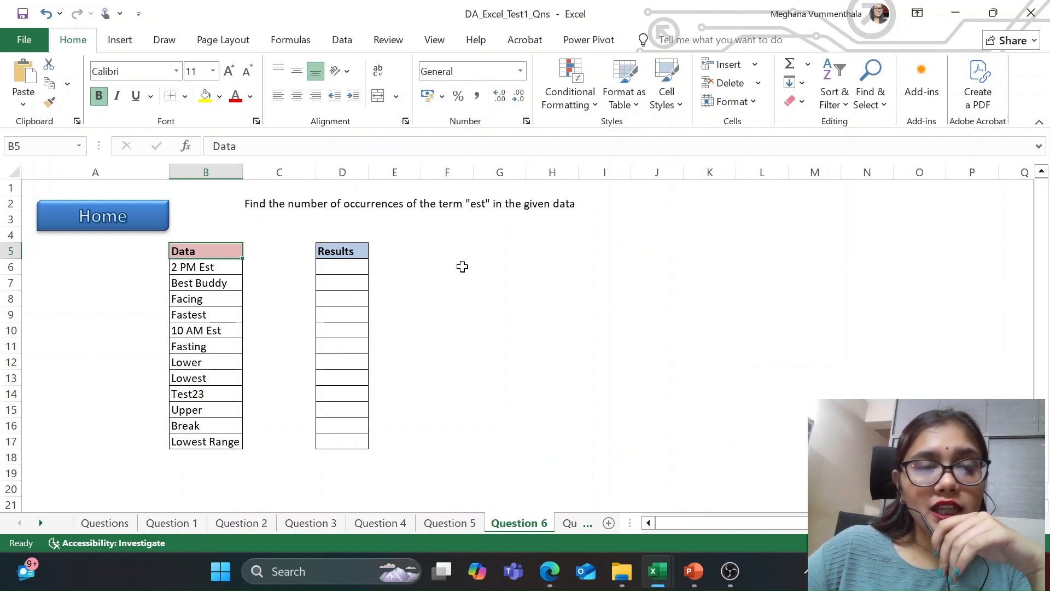
Step: On the Question 6 sheet of the questions workbook, examine the Data entries in column B for occurrences of "est"
click(225, 267)
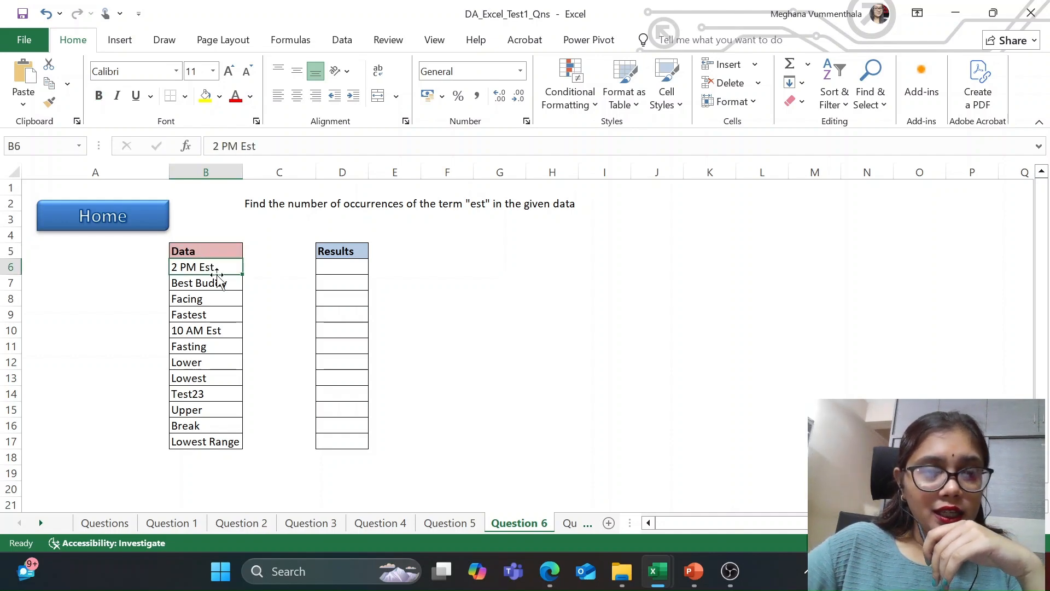
click(217, 302)
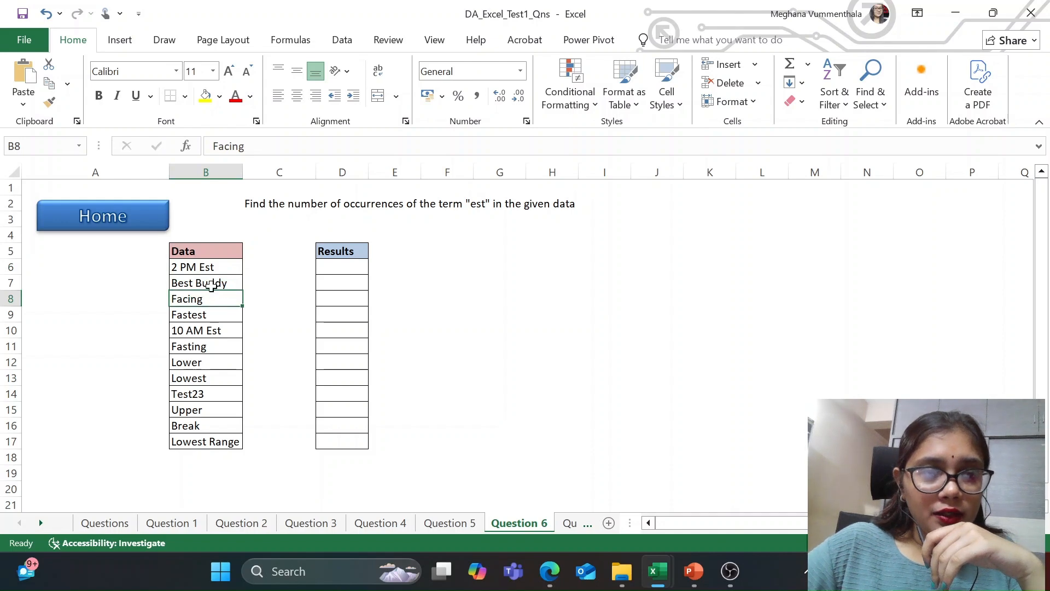
click(211, 282)
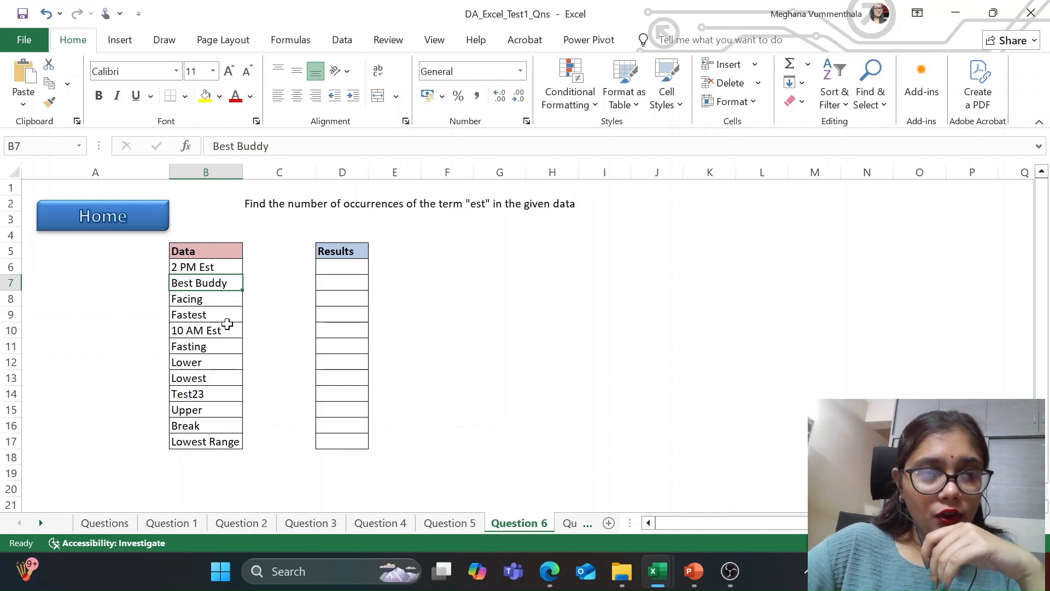
click(211, 266)
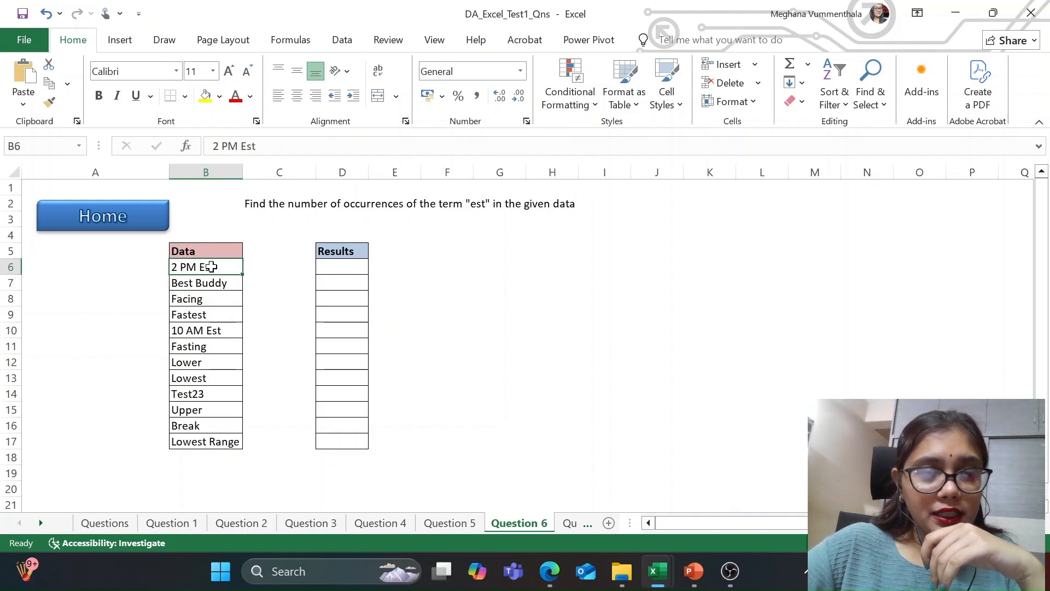
click(213, 284)
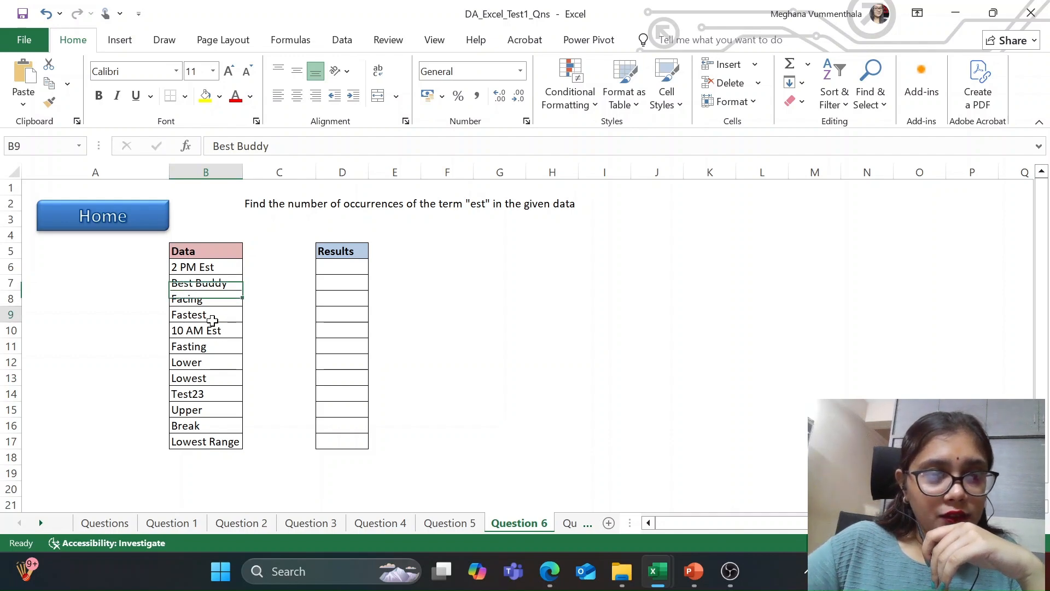
click(211, 314)
click(225, 344)
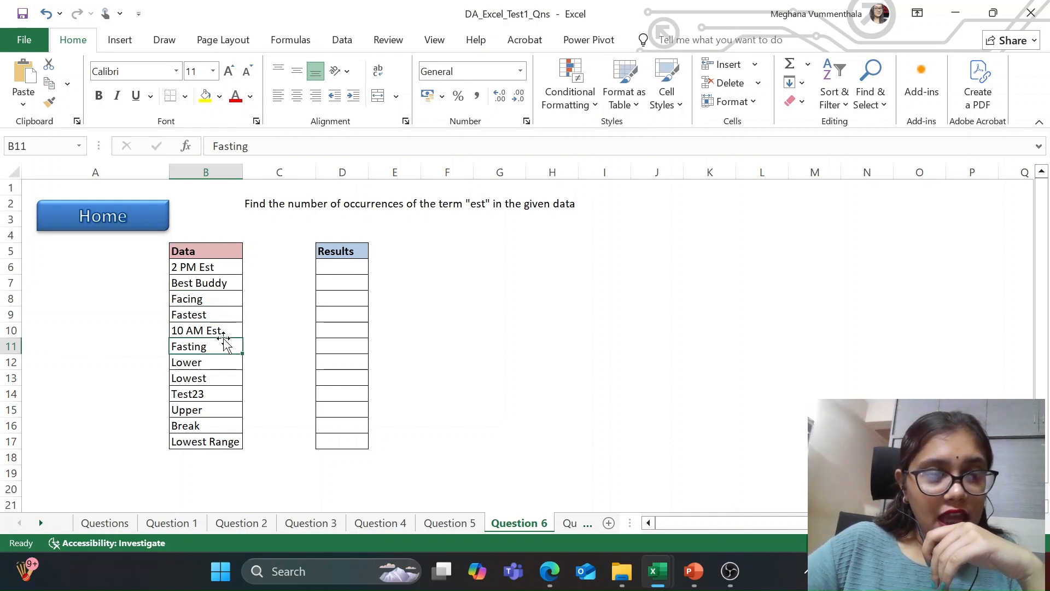
click(220, 395)
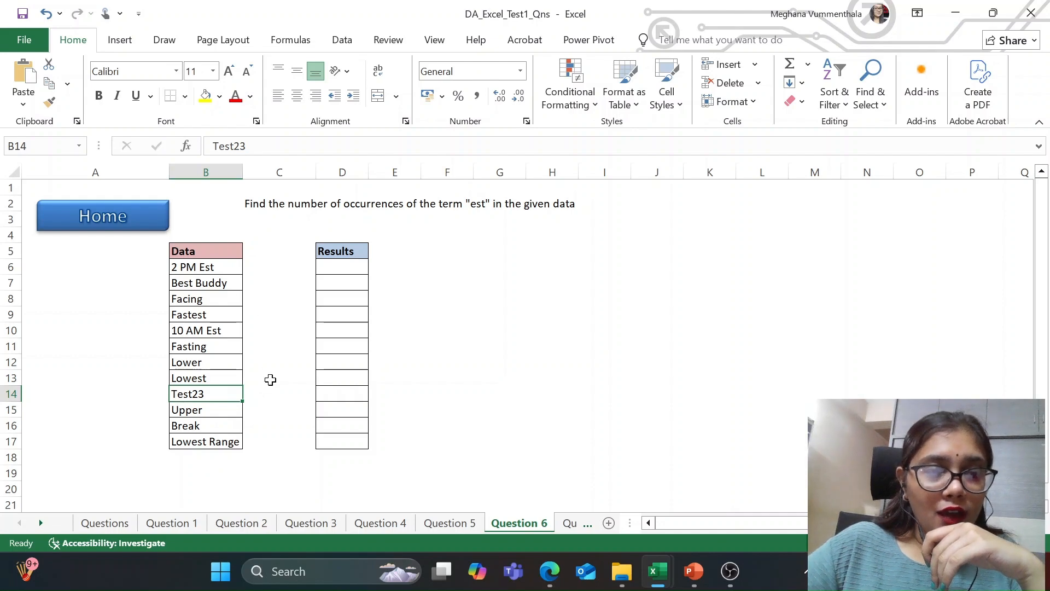
click(202, 451)
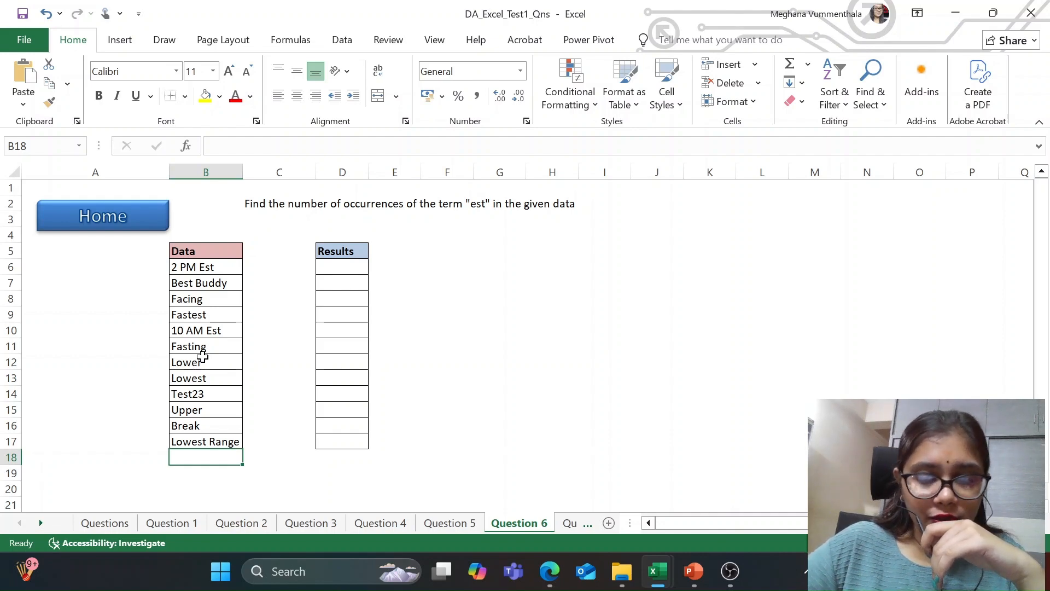
Step: Switch to Edge and read how the asterisk wildcard works in Excel, including the ch*, *ch and *ch* examples
click(550, 571)
scroll(396, 259, up, 2)
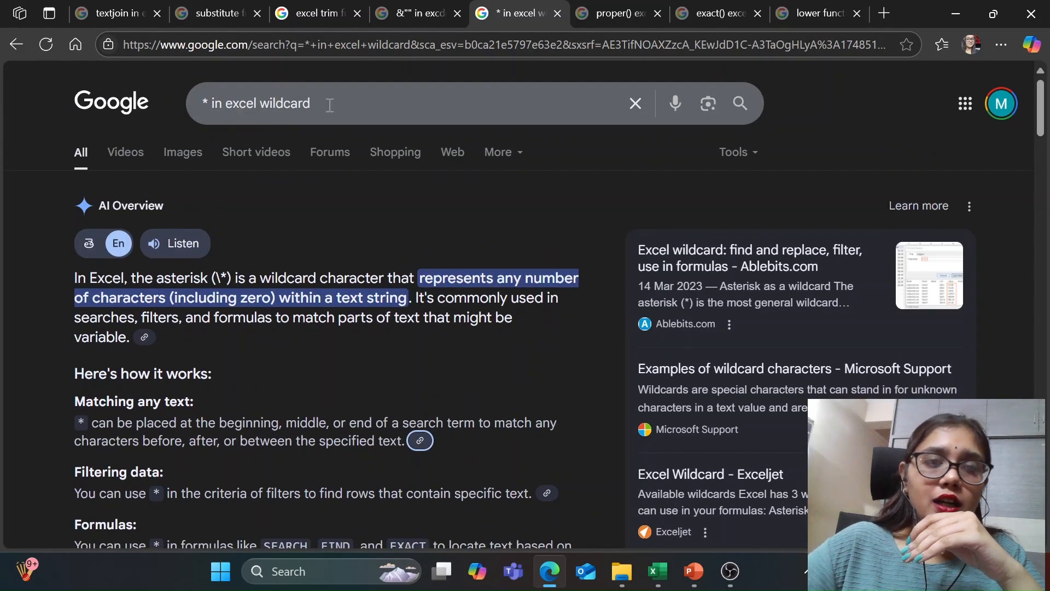
scroll(301, 270, down, 1)
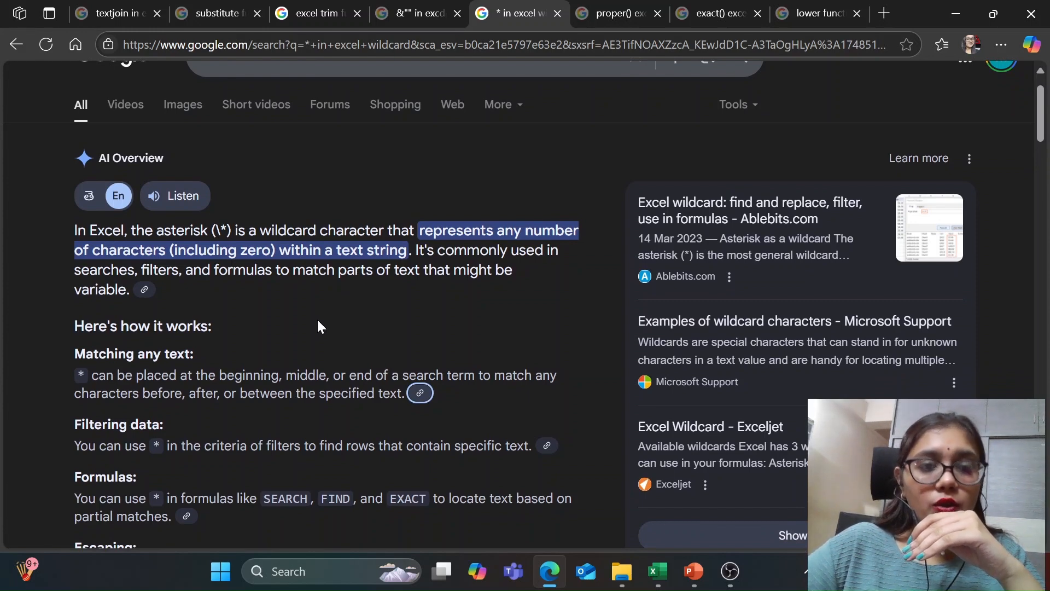
scroll(318, 323, down, 3)
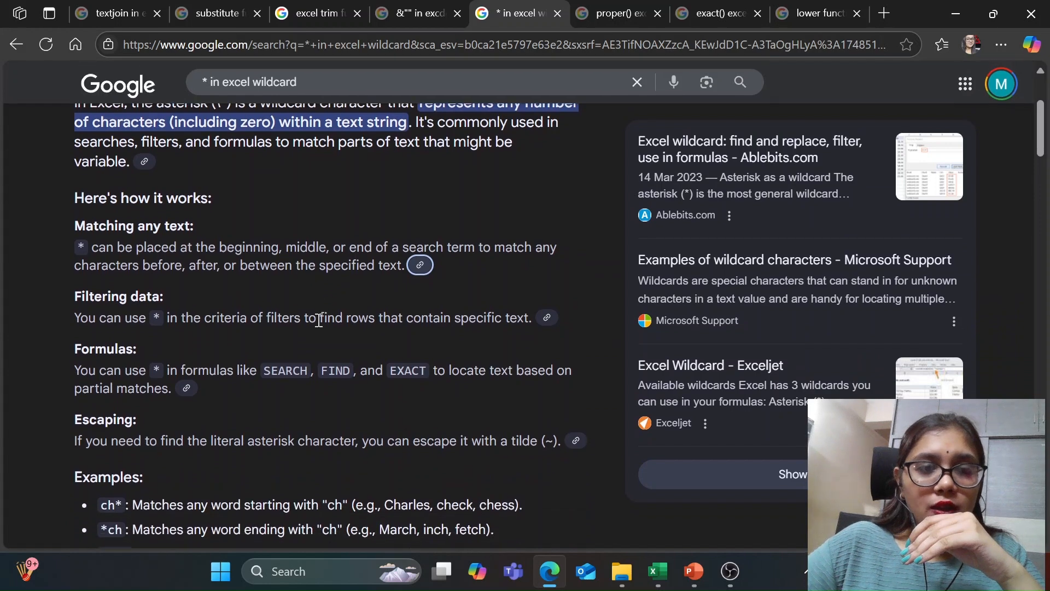
scroll(319, 320, down, 2)
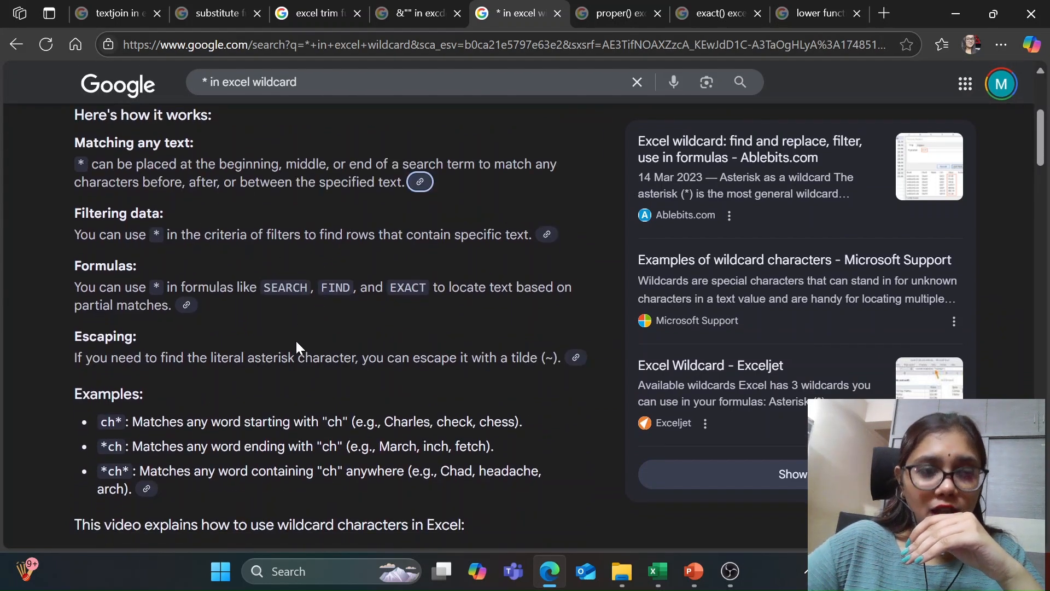
scroll(296, 340, down, 3)
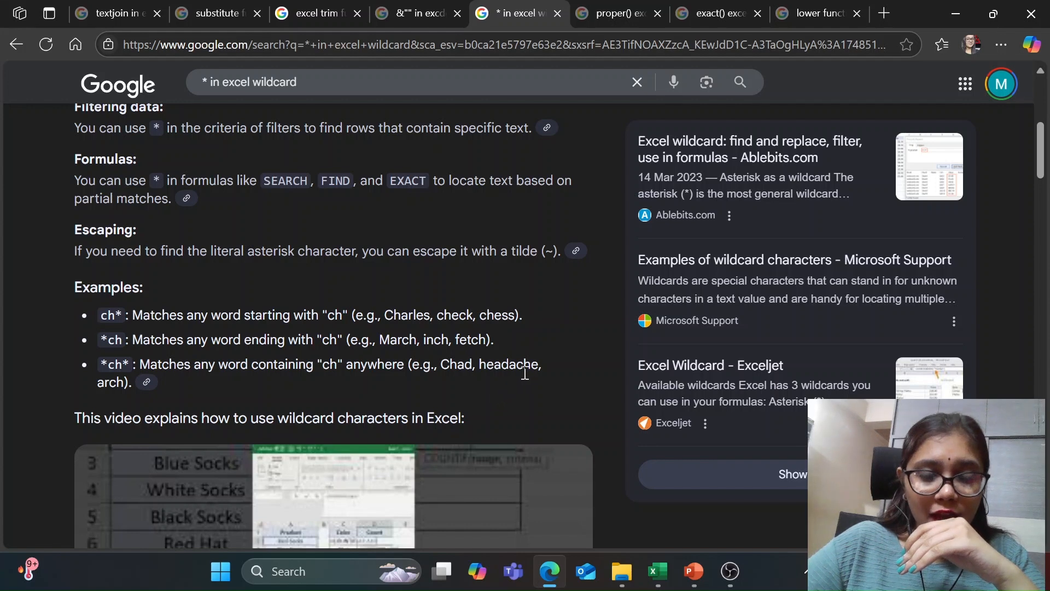
drag(480, 365, 524, 368)
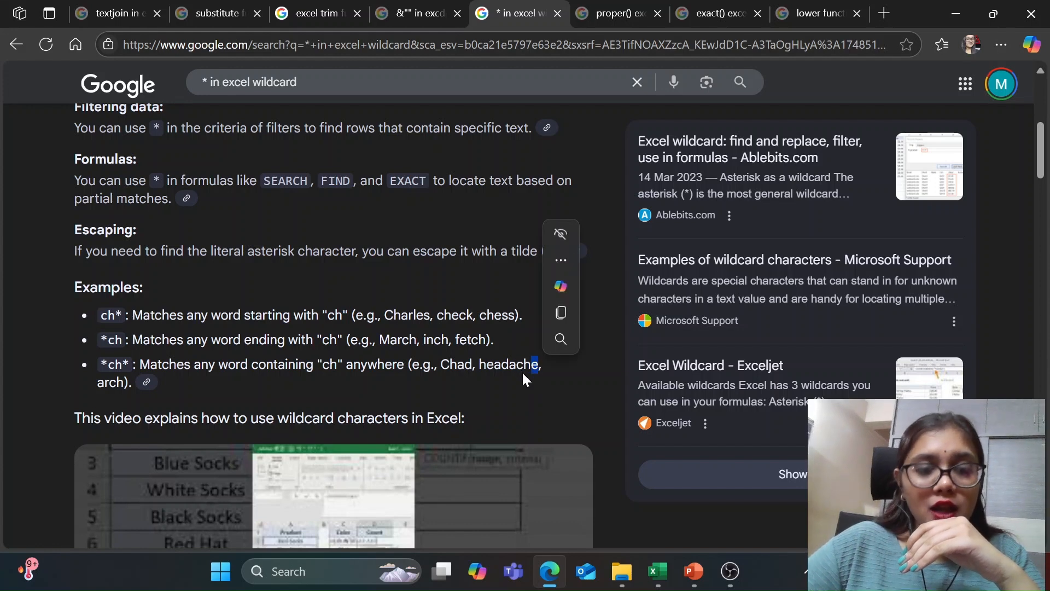
scroll(474, 368, down, 3)
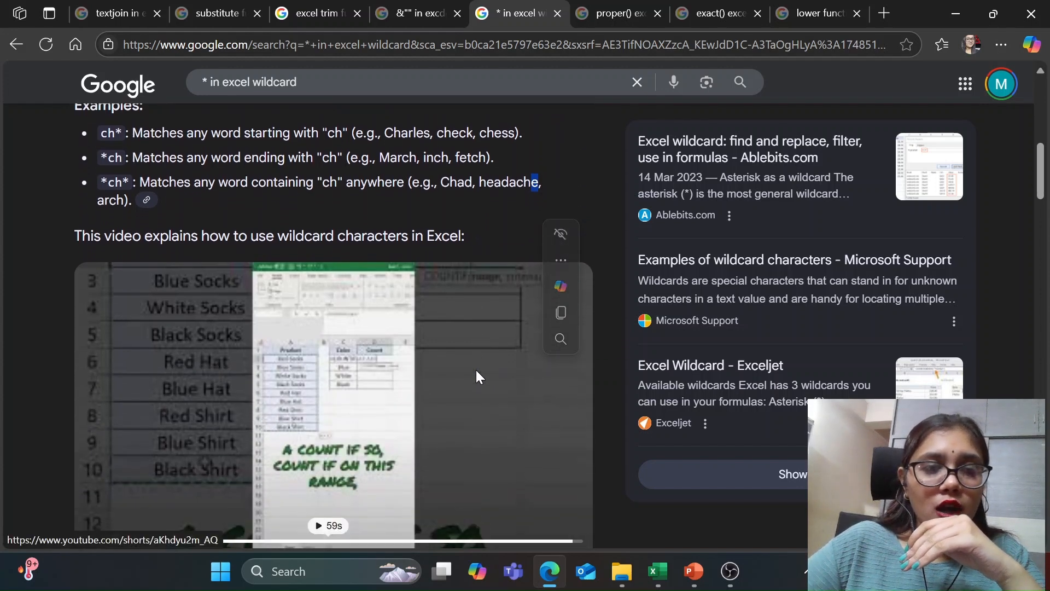
scroll(475, 369, up, 7)
scroll(475, 369, up, 1)
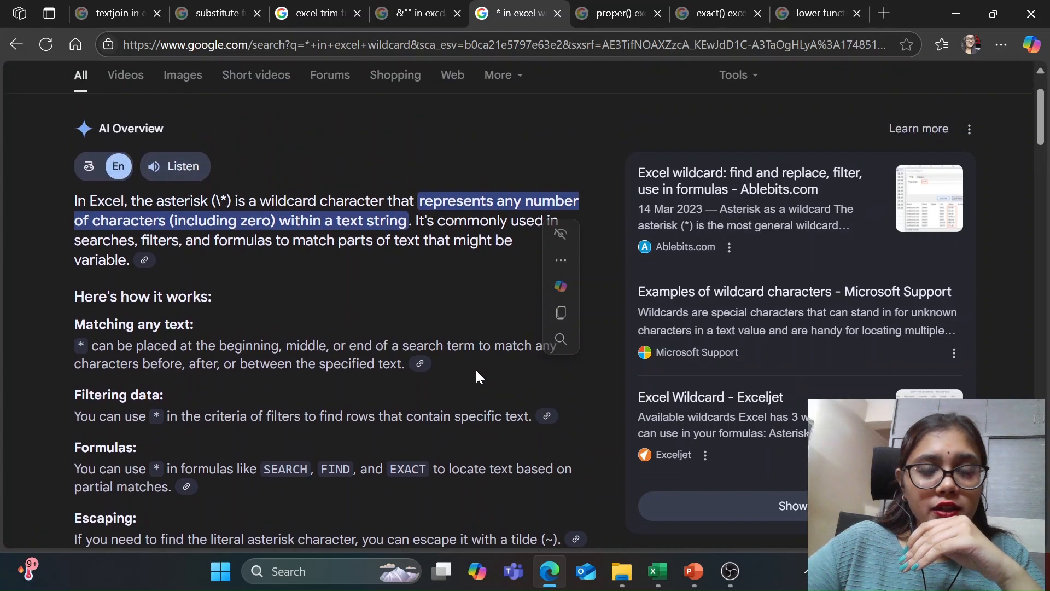
Step: View the COUNTIF formula in D6 of the Excel solution workbook and read the COUNTIF function's syntax, arguments and examples in Edge
mouse_move(660, 569)
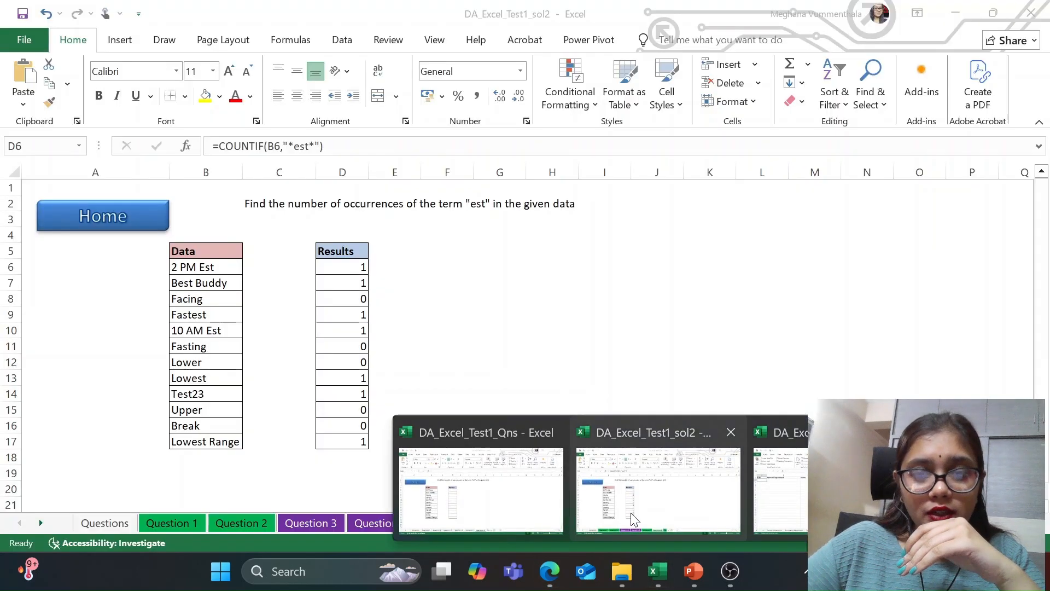
click(631, 513)
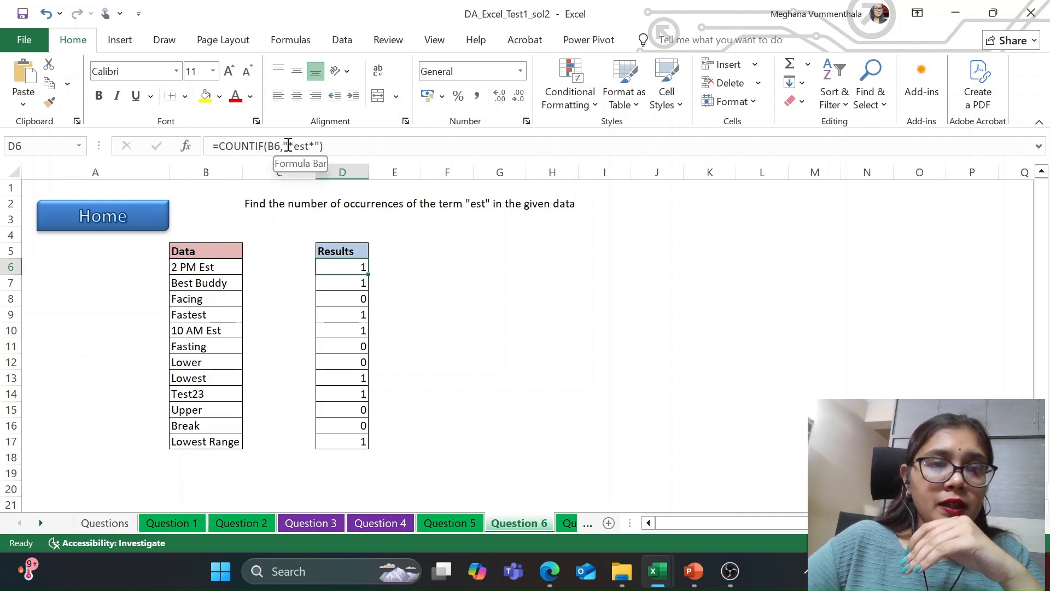
click(557, 572)
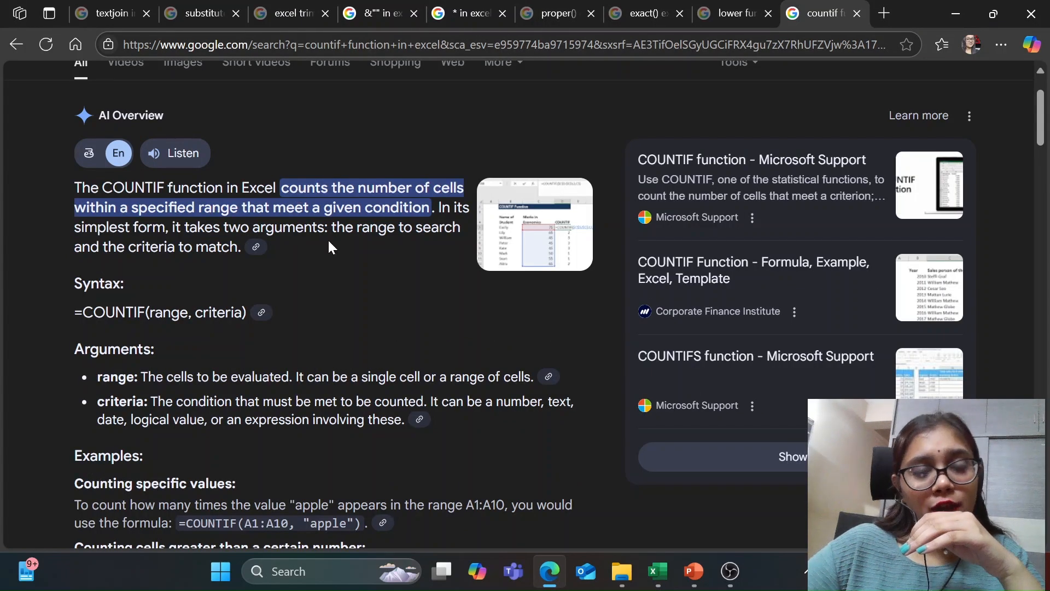
scroll(328, 247, down, 1)
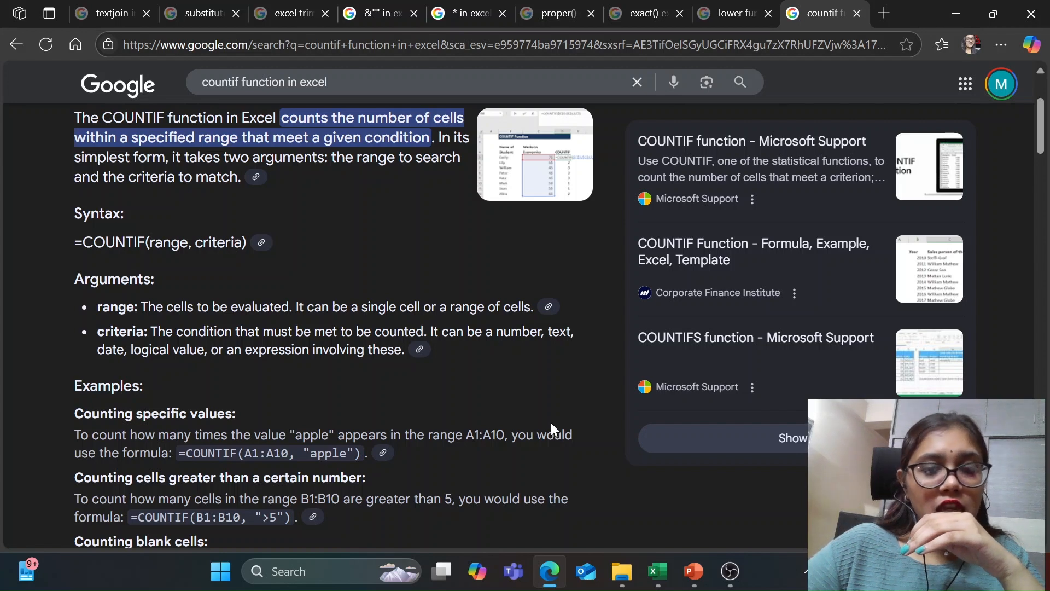
Step: Switch to the DA_Excel_Test1_sol2 workbook and compare the COUNTIF formula in D6 with its source entry in B6
mouse_move(661, 557)
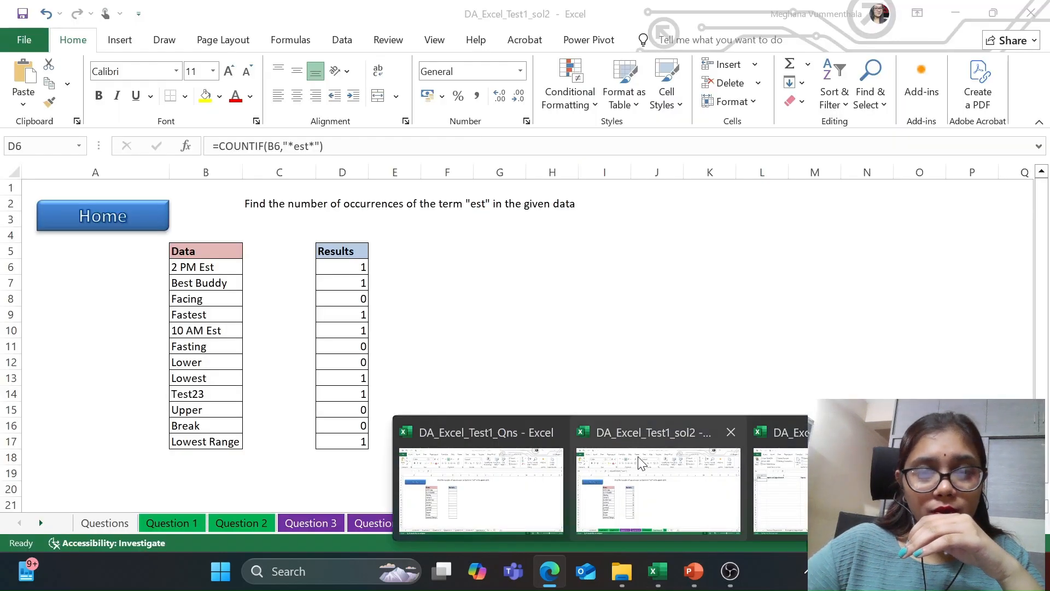
click(641, 462)
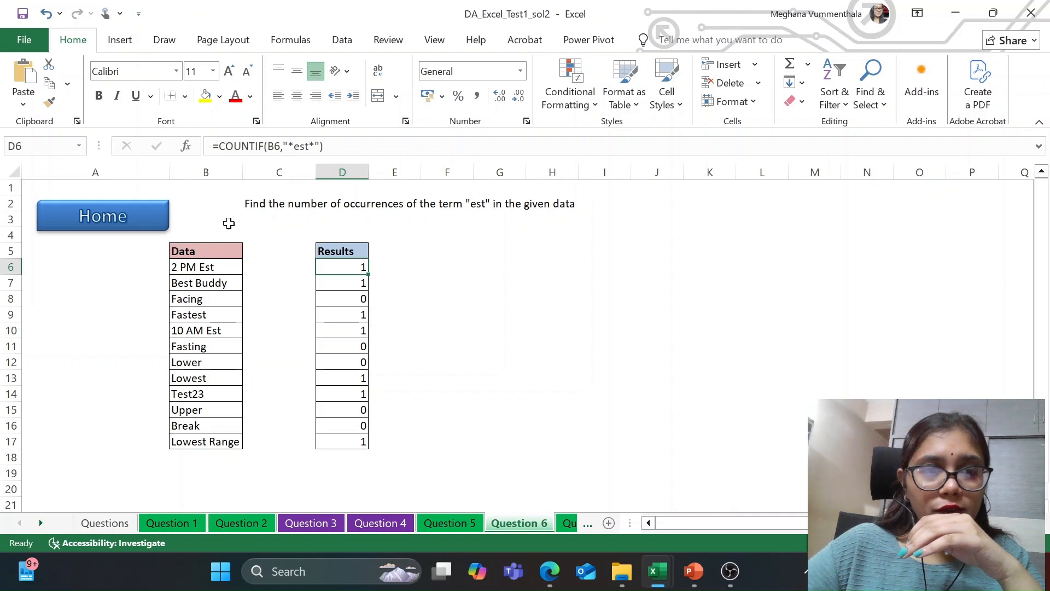
click(211, 266)
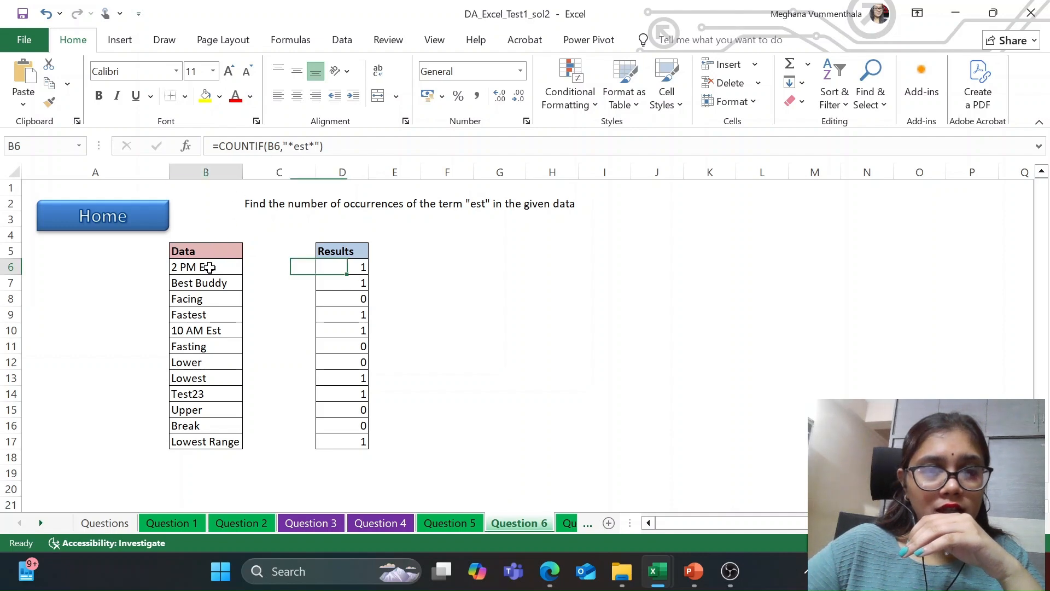
click(328, 265)
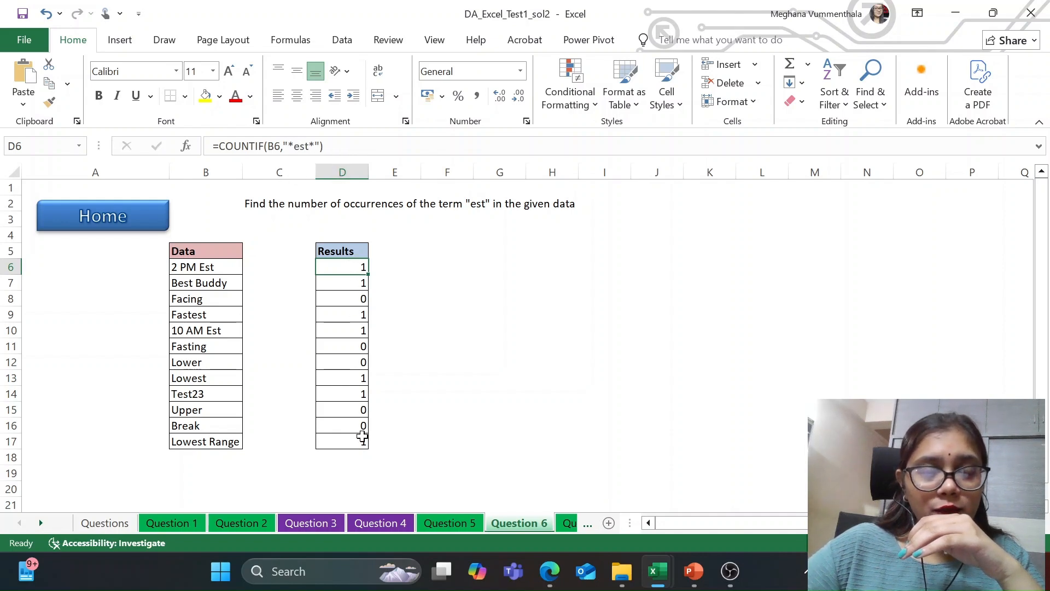
click(339, 289)
click(335, 264)
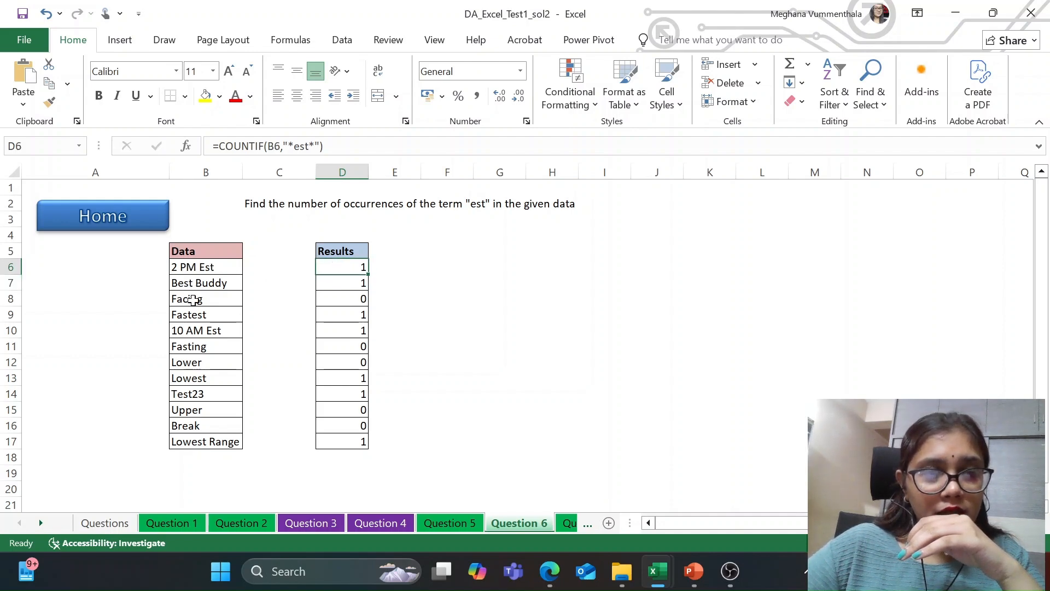
Step: Check the Data entries in B9, B14, B13 and B17 for the term "est"
click(197, 318)
click(206, 391)
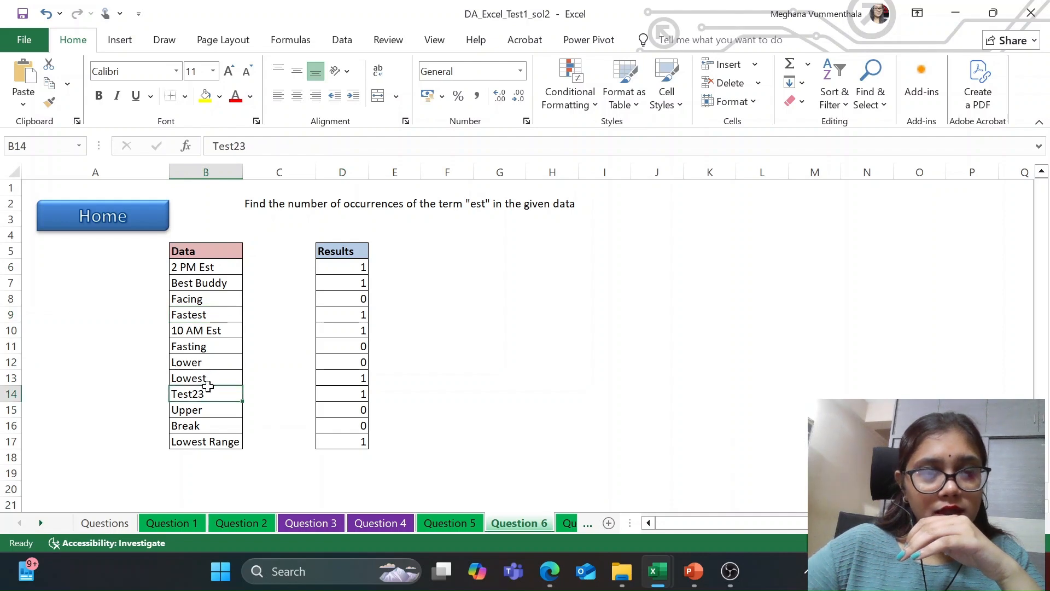
click(212, 382)
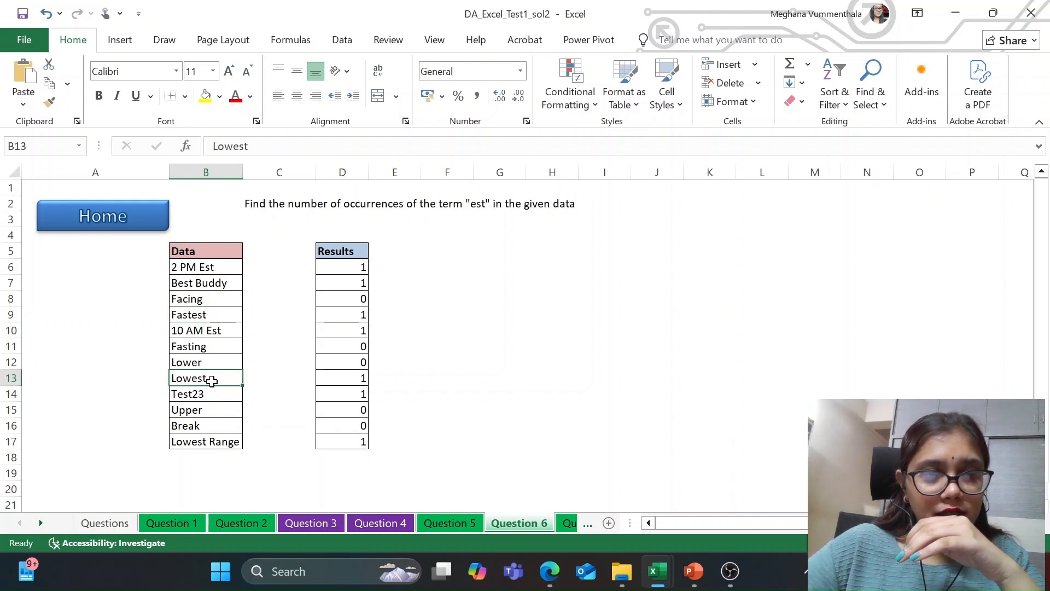
click(214, 448)
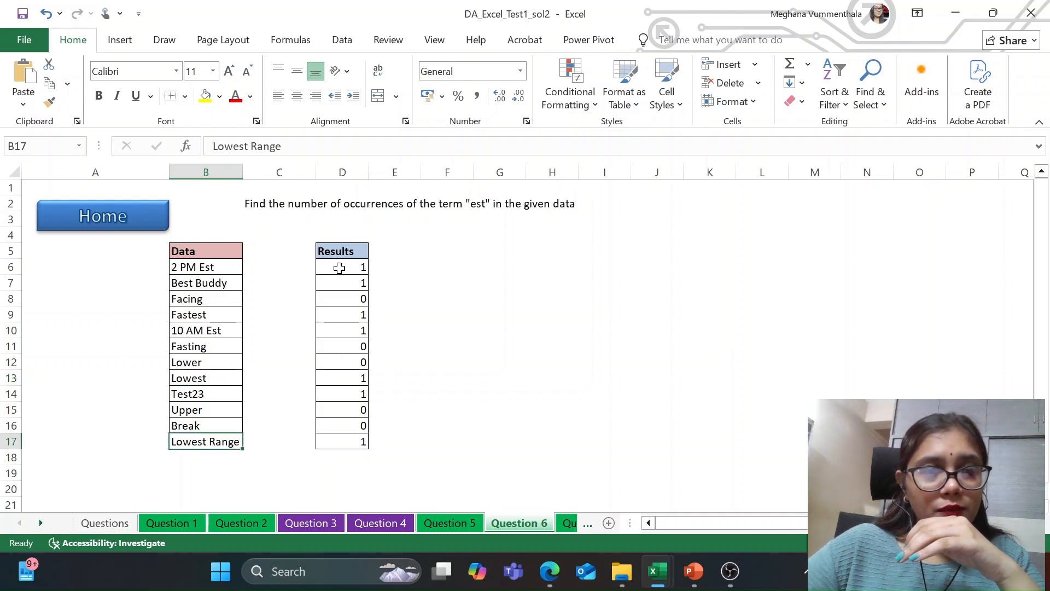
Step: Write a COUNTIF formula in F6 over the range B6:B17 with "est" and asterisk wildcards as the criteria
click(405, 263)
click(441, 264)
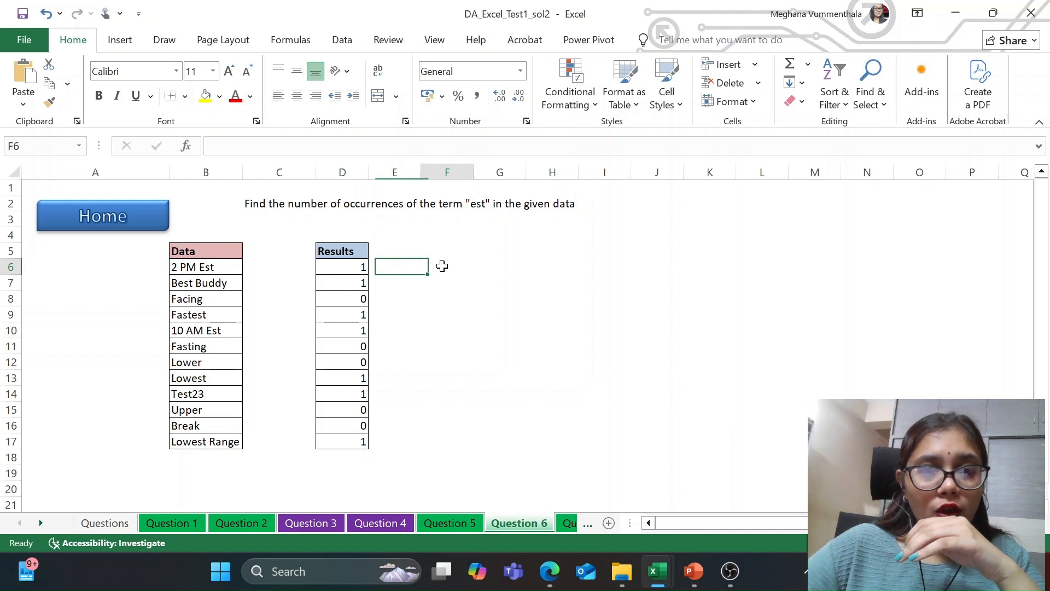
click(247, 149)
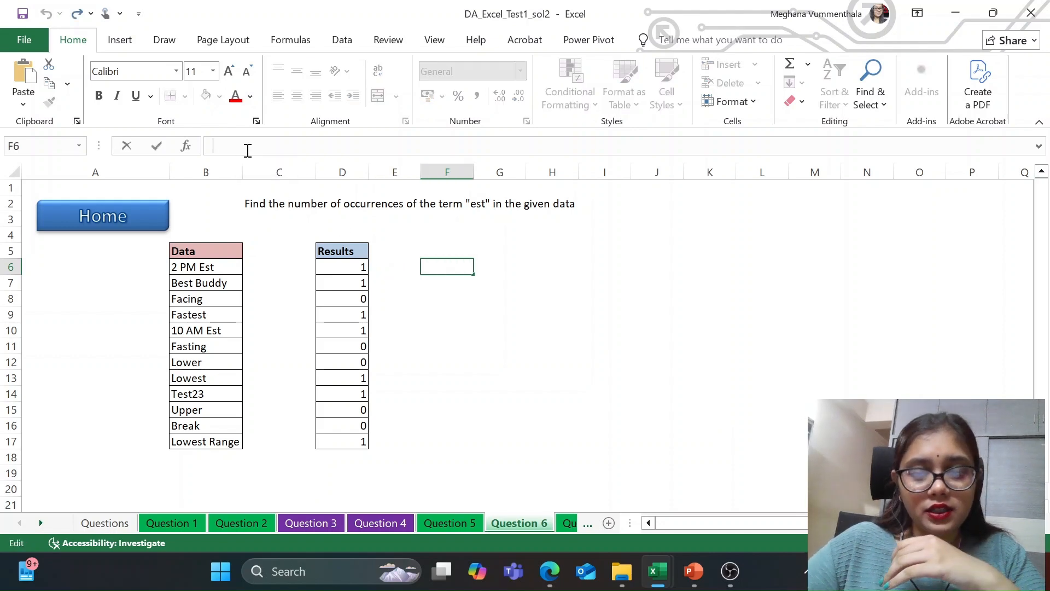
text(=)
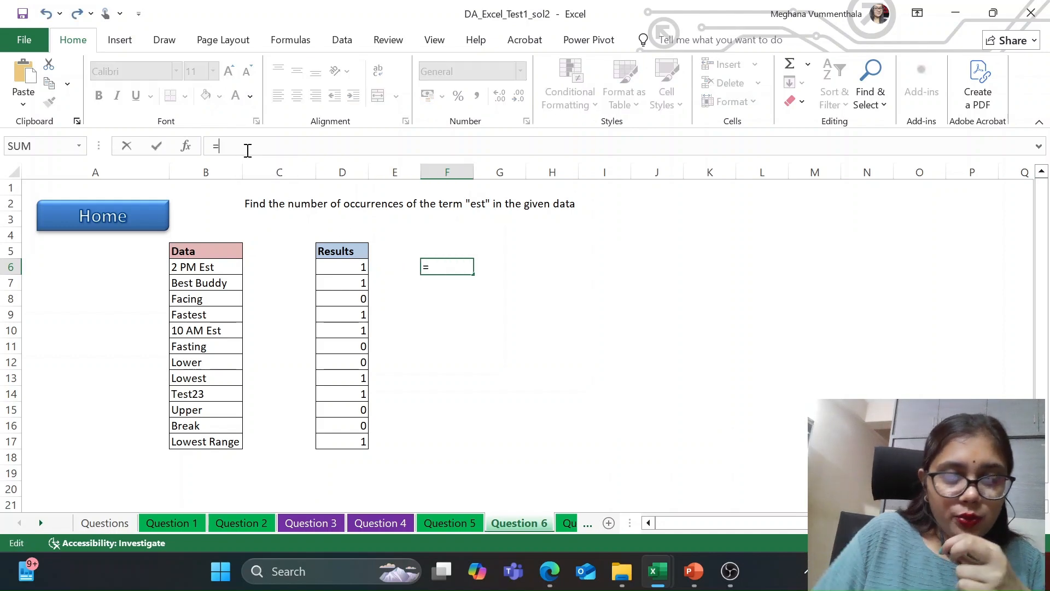
text(count)
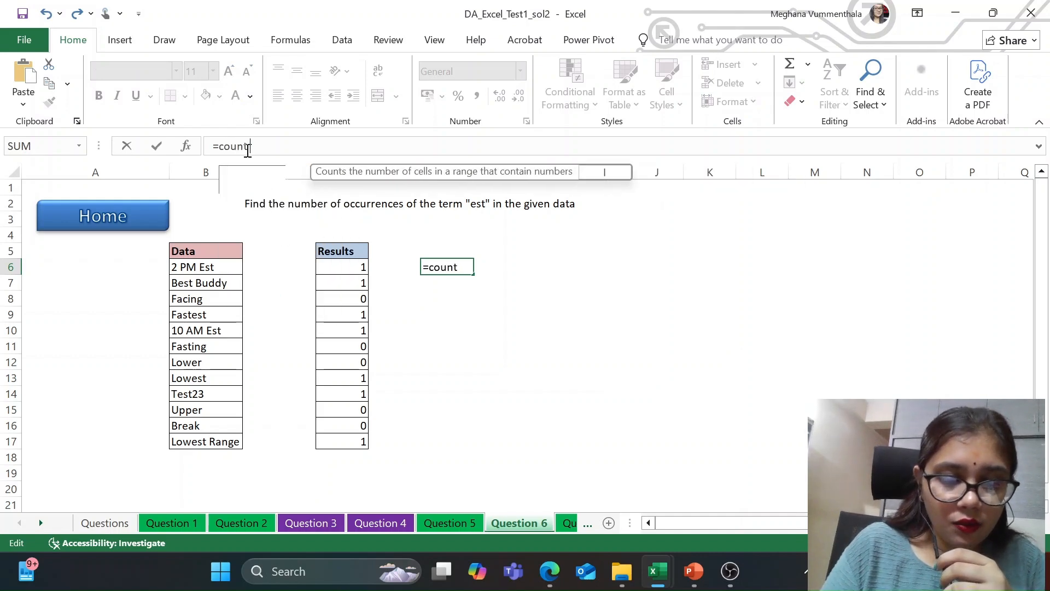
text(if()
drag(181, 266, 180, 437)
text(,*est)
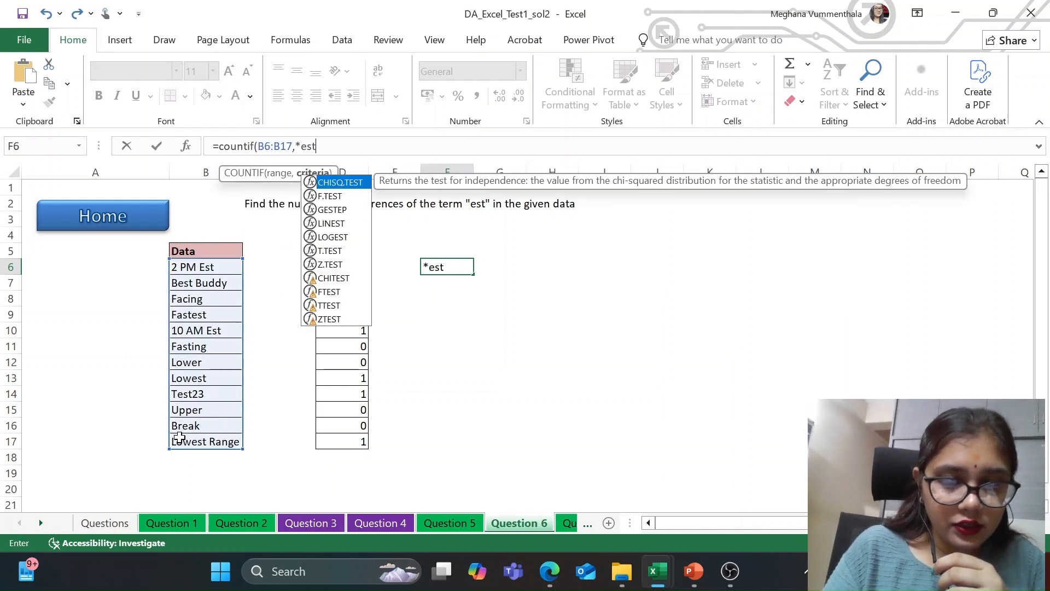
key(BackSpace)
key(BackSpace)
key(BackSpace)
key(BackSpace)
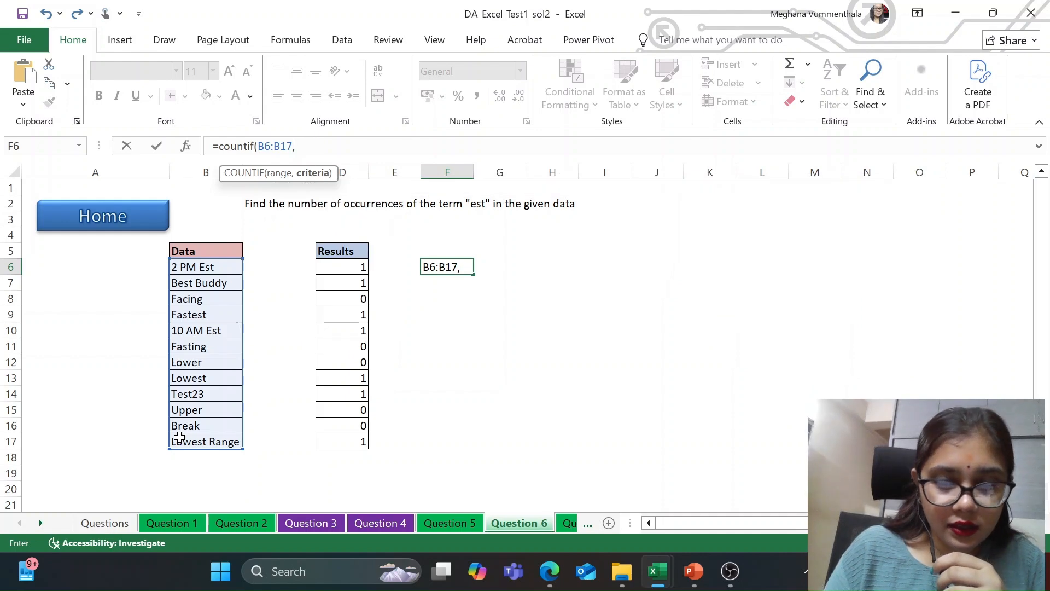
text(est*")
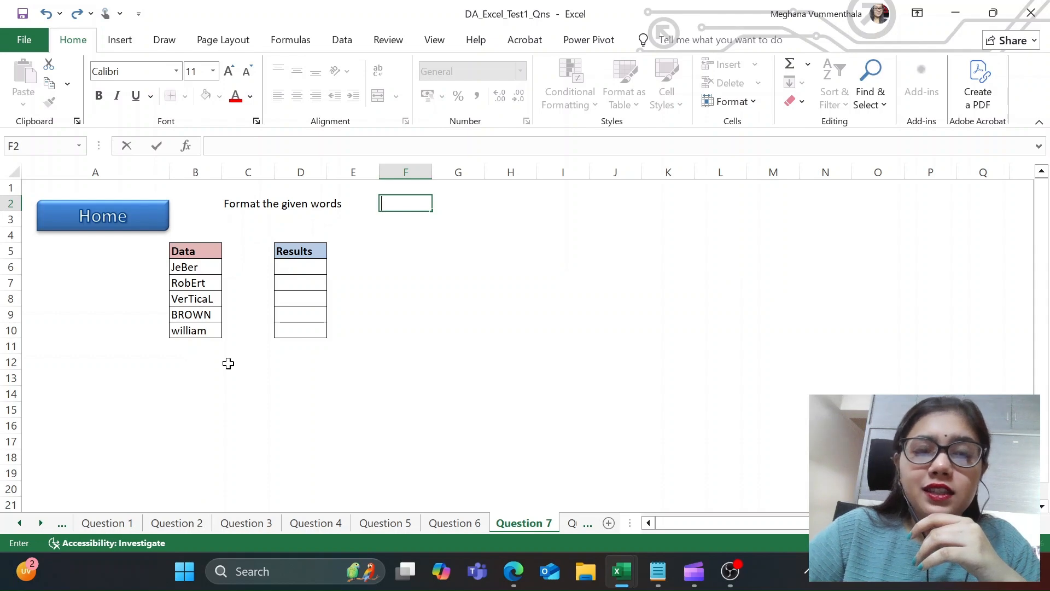
Step: View data cell B6 on the Question 7 sheet of the questions workbook, then switch to Edge and read how the PROPER function works
click(202, 269)
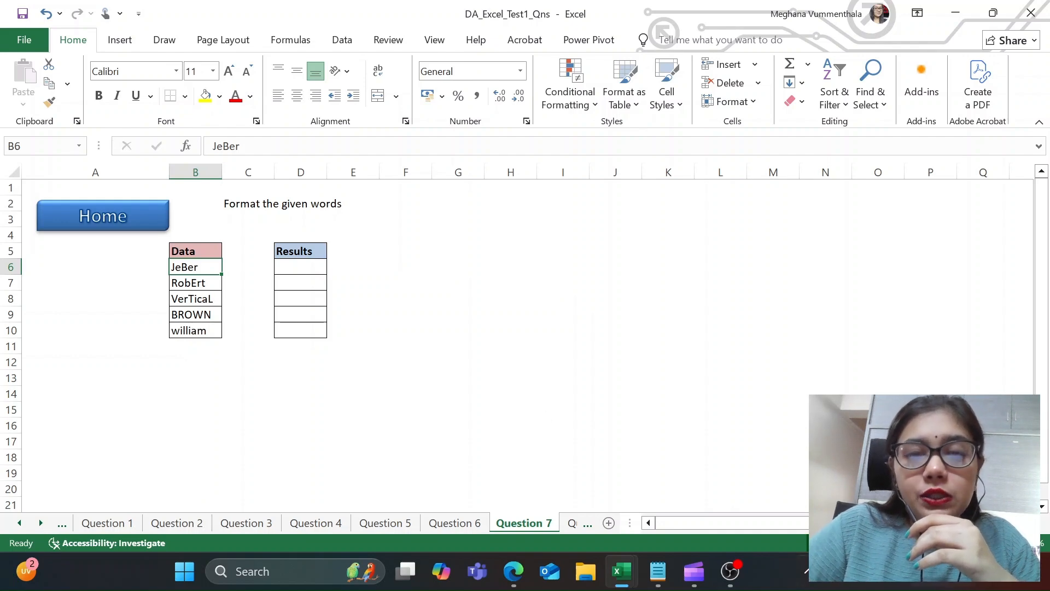
click(513, 572)
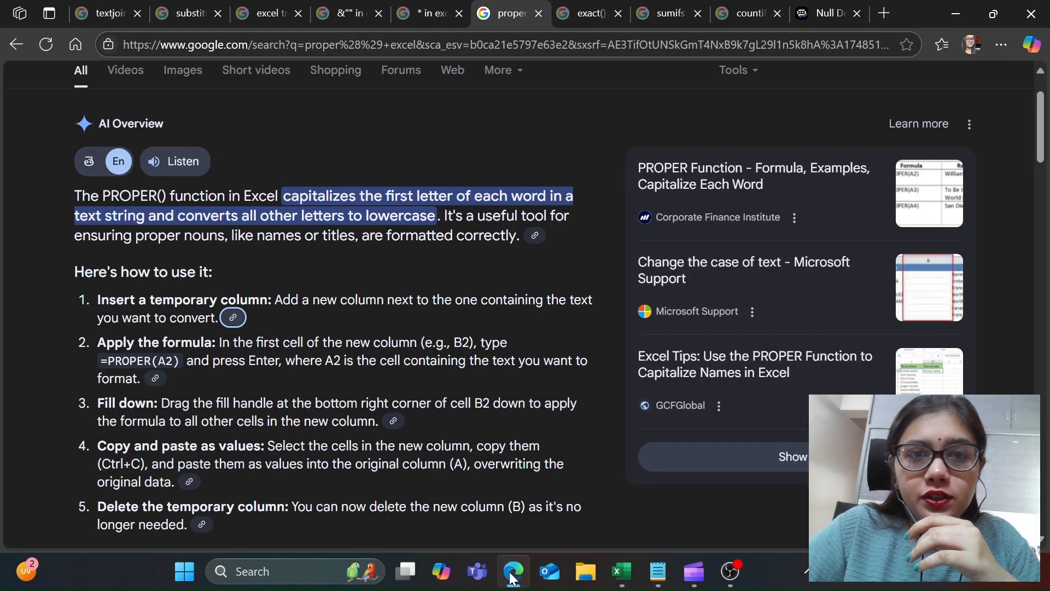
scroll(415, 203, up, 1)
scroll(400, 218, down, 1)
scroll(400, 219, up, 1)
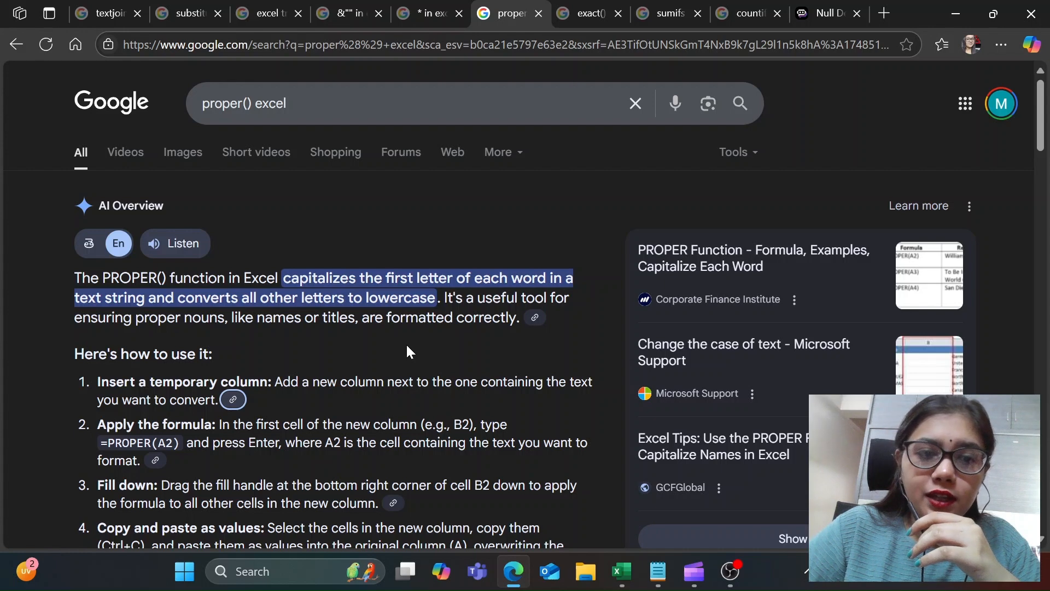
scroll(408, 346, down, 3)
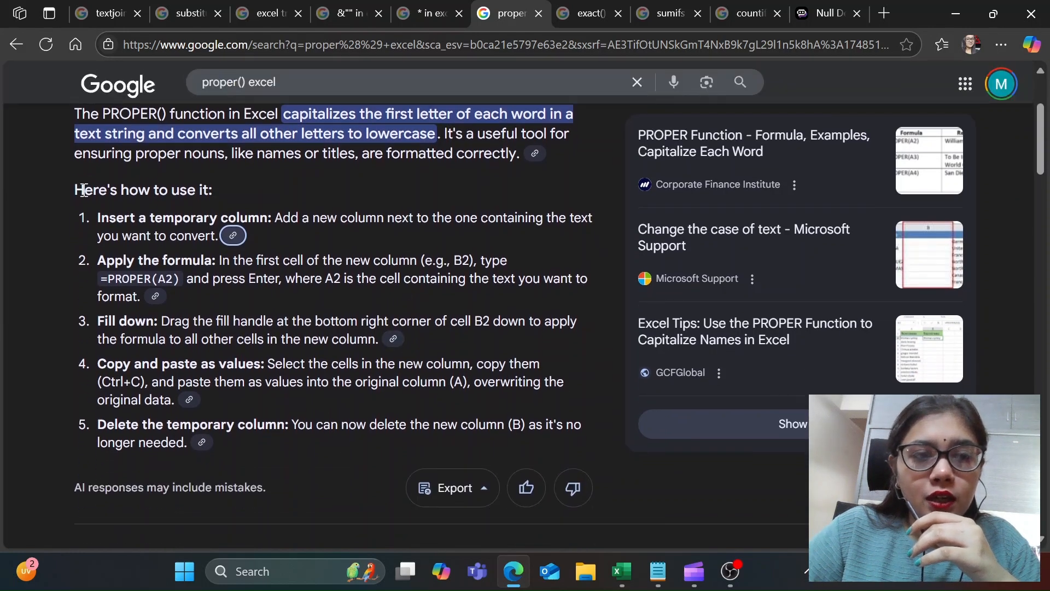
scroll(202, 323, down, 1)
scroll(208, 333, up, 1)
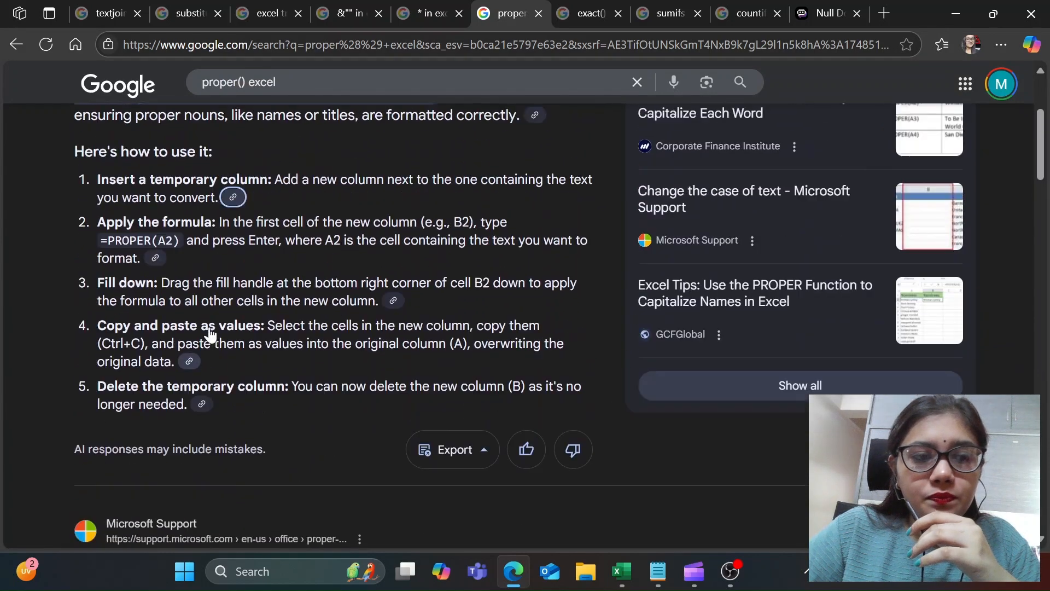
scroll(206, 333, down, 1)
scroll(206, 333, up, 3)
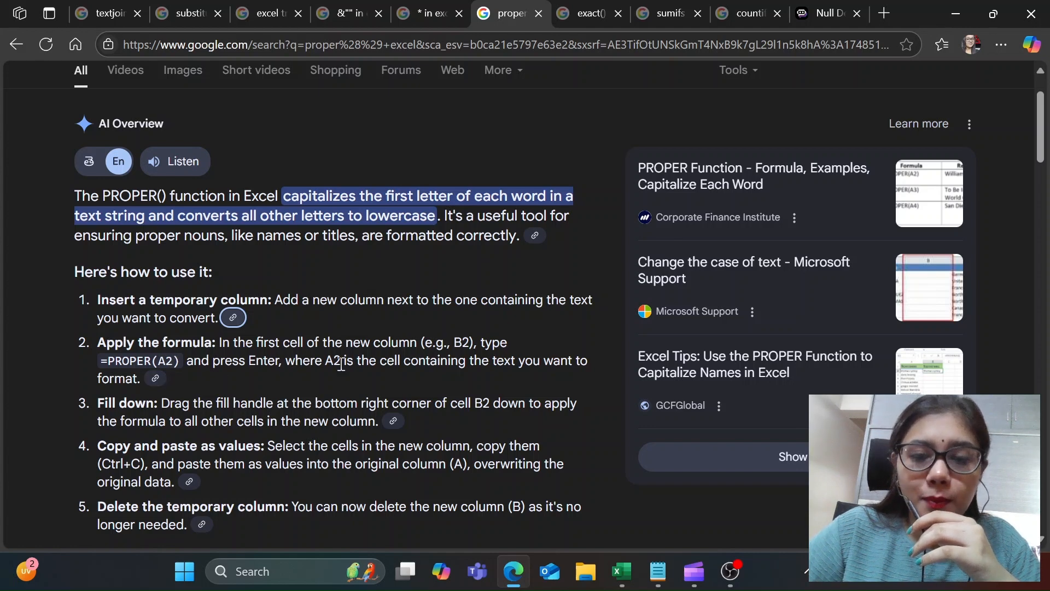
Step: Switch to the Excel solution workbook and compare the PROPER formula in D6 of the Question 7 sheet with its source word in B6
mouse_move(619, 570)
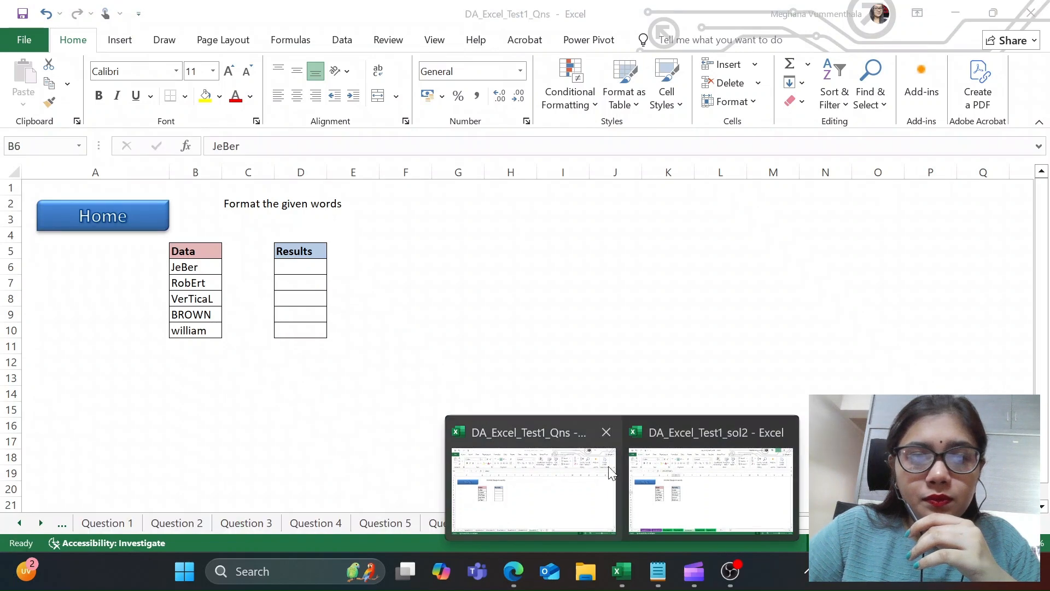
click(654, 476)
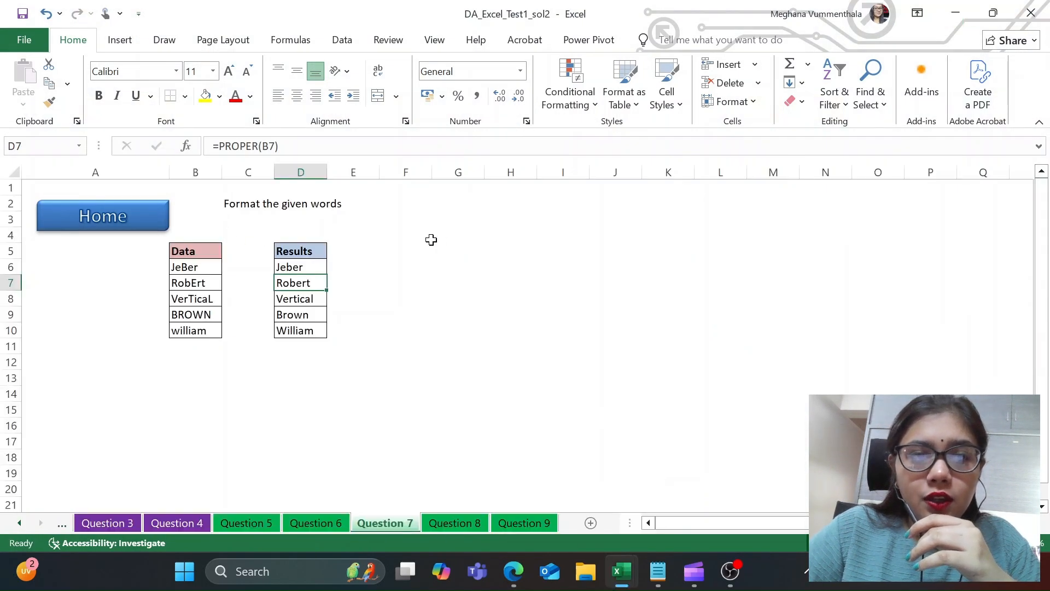
click(317, 268)
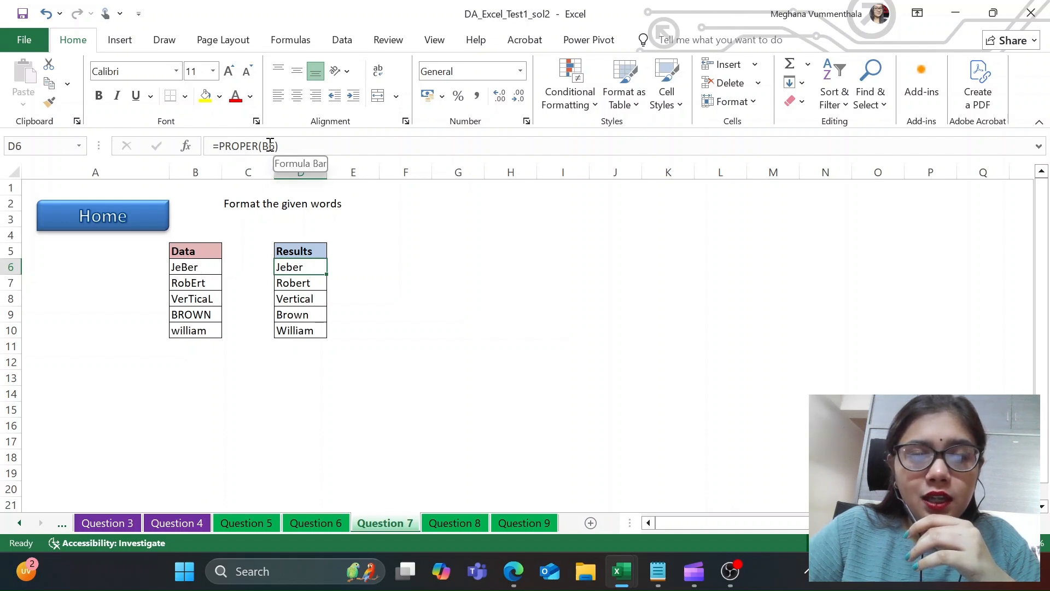
click(197, 269)
click(316, 268)
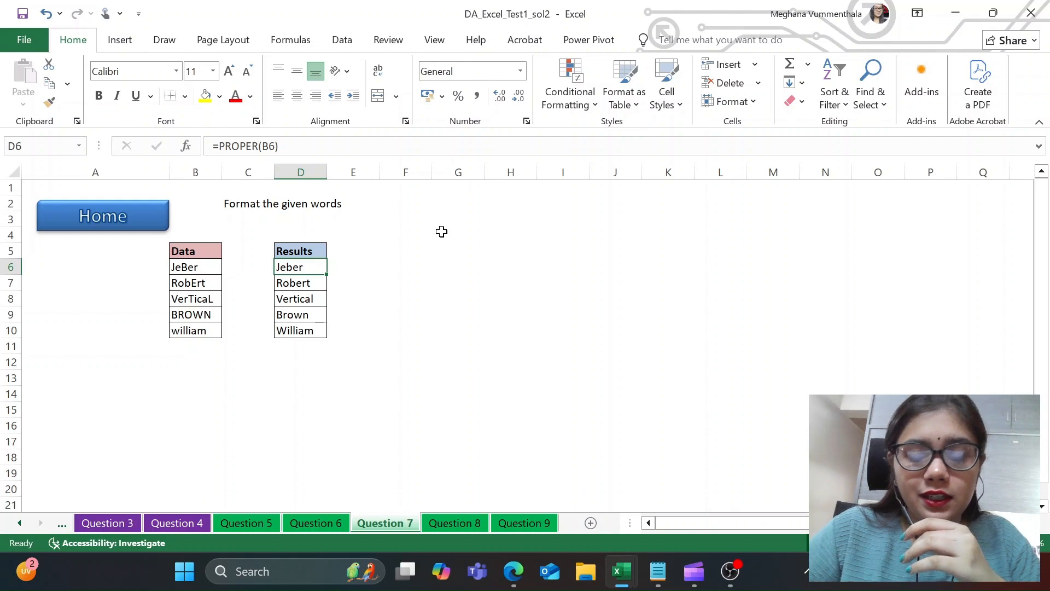
Step: On the Question 8 sheet, examine the Data entries in B6 to B8 and the NOT, EXACT and LOWER formula in D6
click(441, 520)
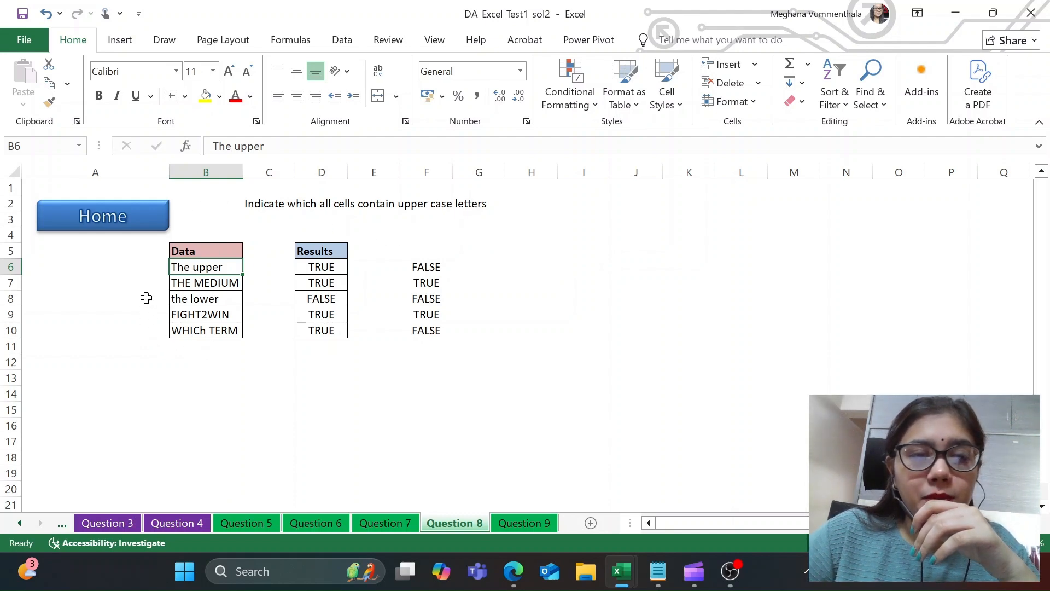
click(186, 283)
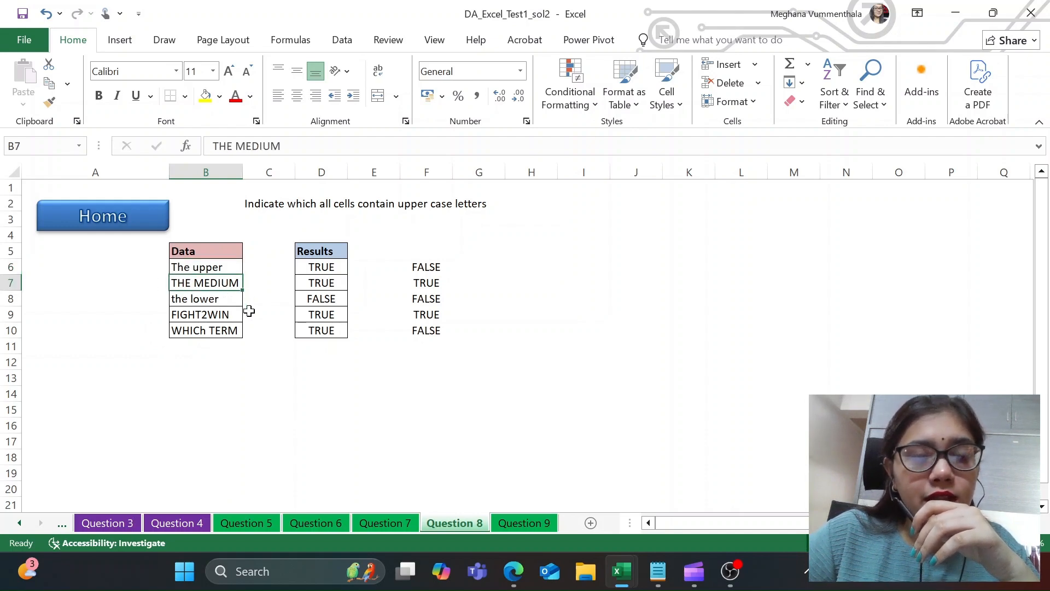
click(220, 268)
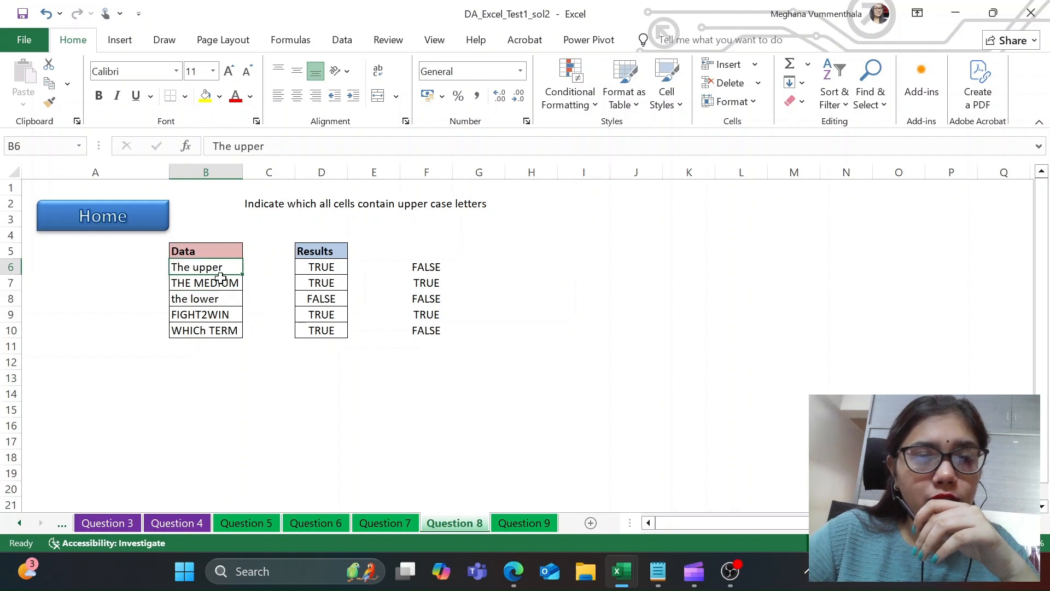
click(211, 299)
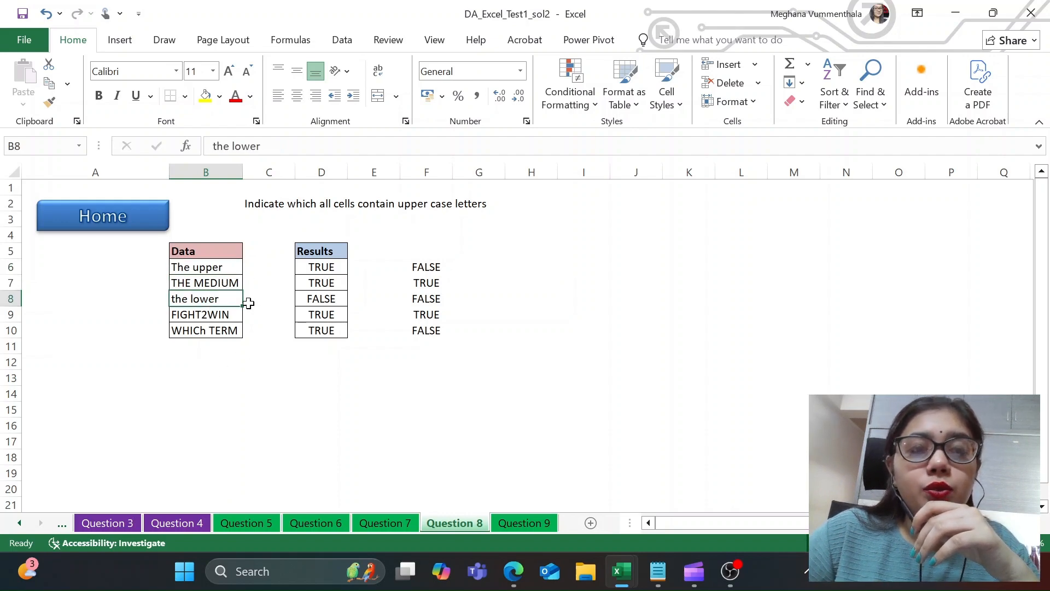
click(320, 268)
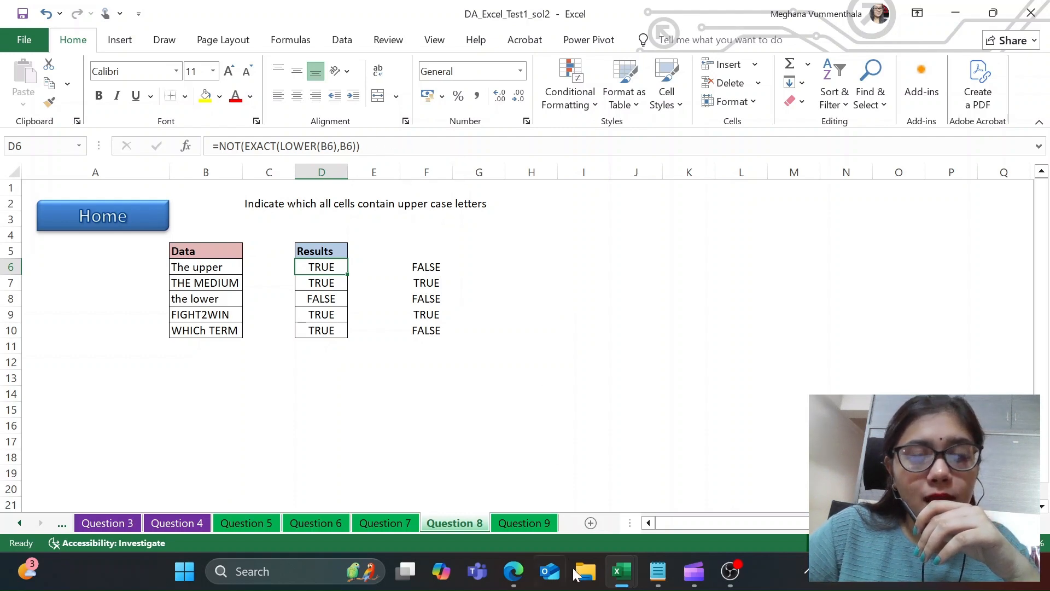
Step: Switch to Edge and read the EXACT function's description, case sensitivity, syntax and output
click(513, 571)
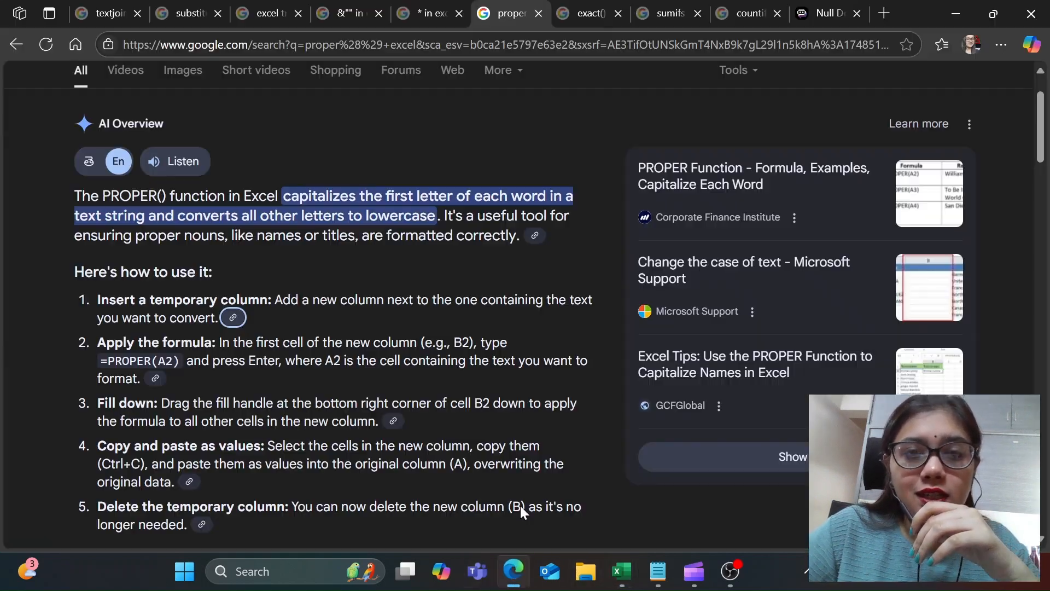
click(586, 13)
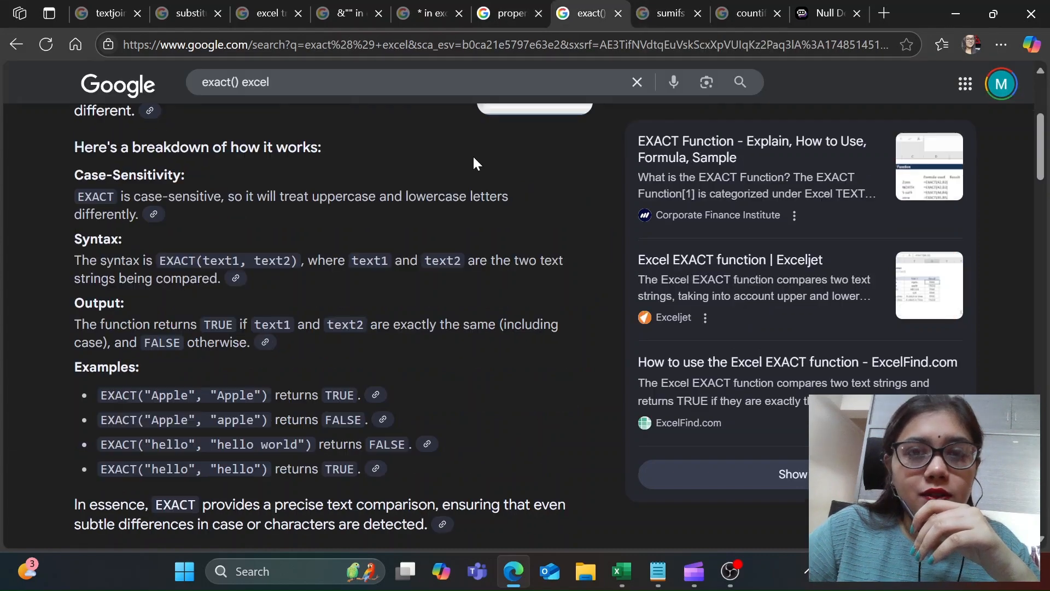
scroll(358, 313, up, 4)
scroll(351, 320, down, 3)
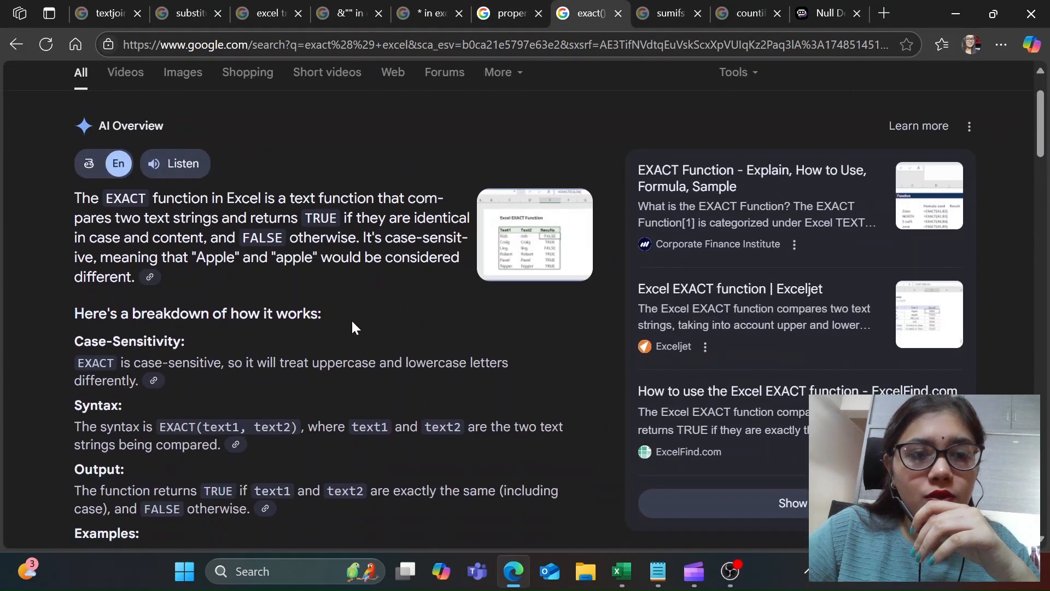
scroll(343, 260, up, 3)
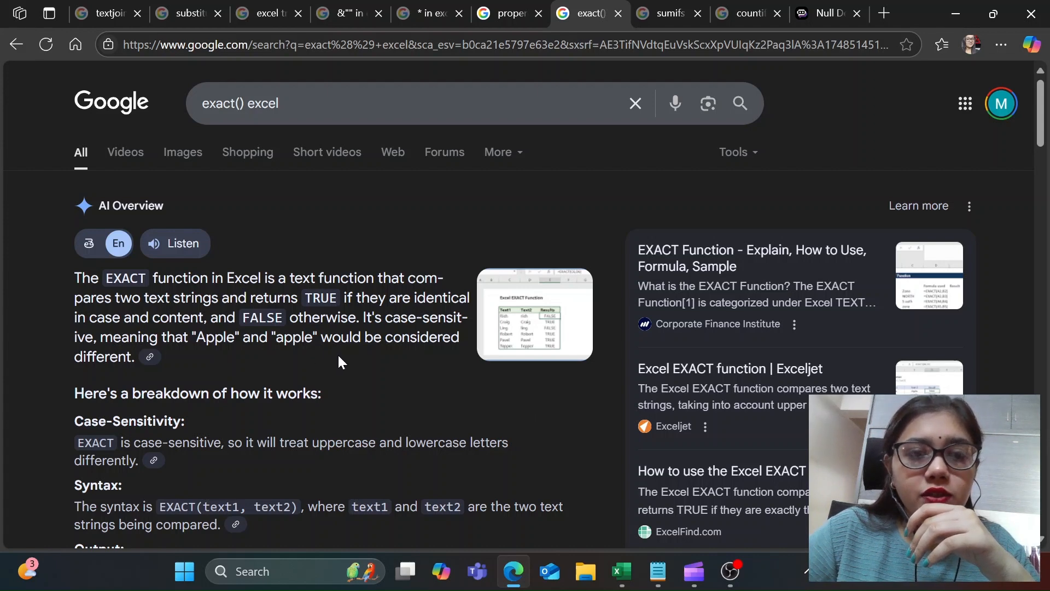
scroll(335, 355, down, 1)
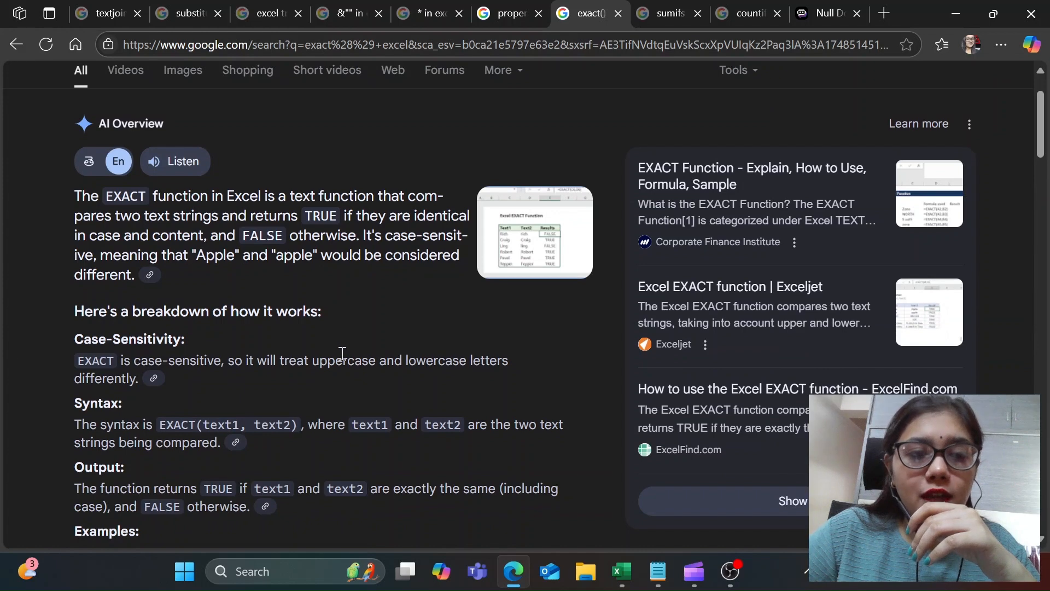
Step: Read the EXACT function's case sensitivity, syntax and worked examples, highlighting the "hello world" and "hello" arguments
scroll(341, 353, down, 1)
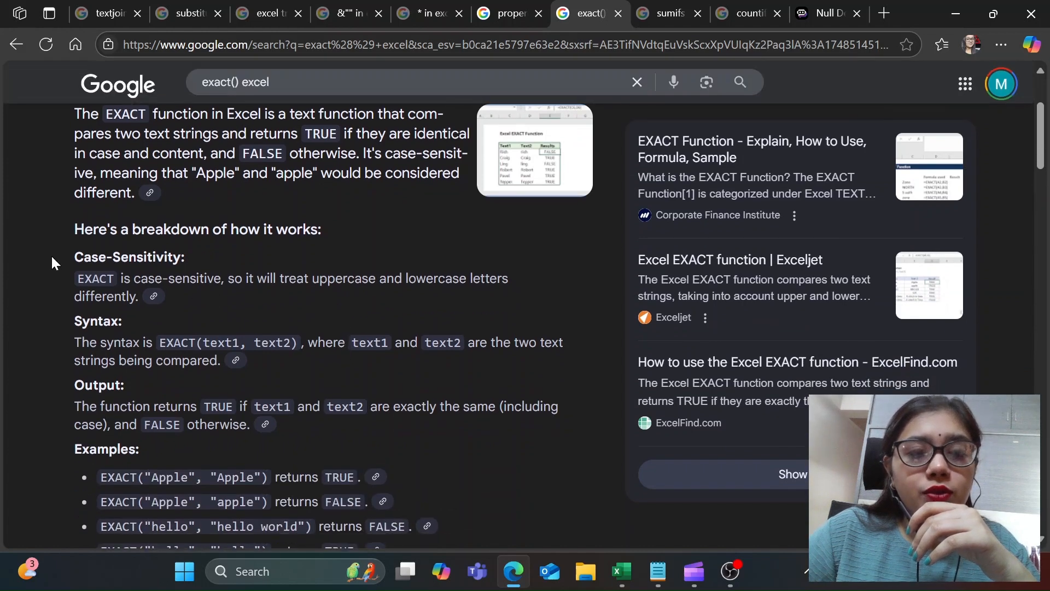
triple_click(100, 285)
click(340, 305)
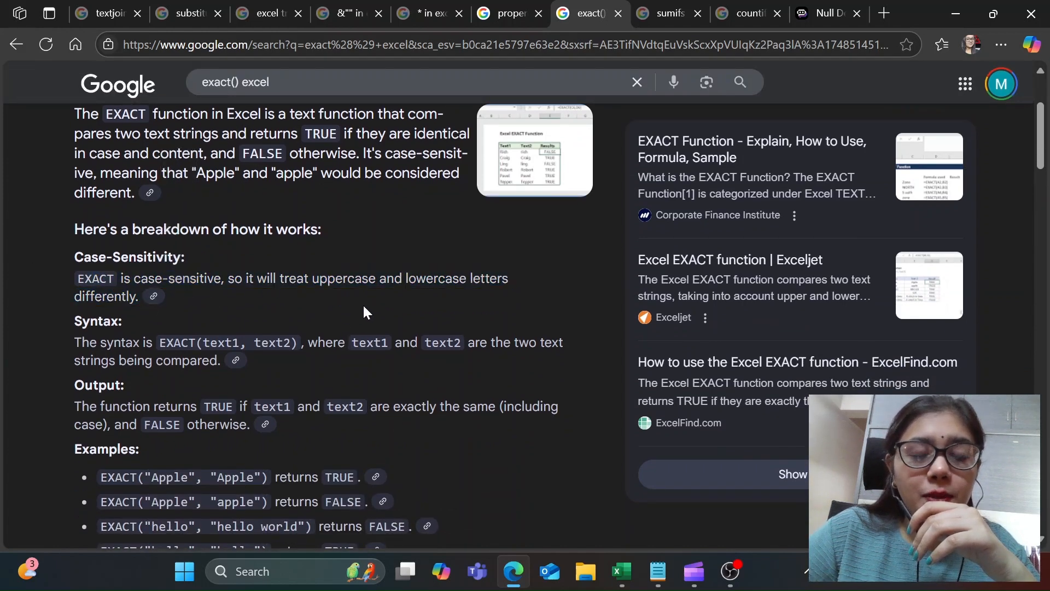
scroll(363, 303, down, 1)
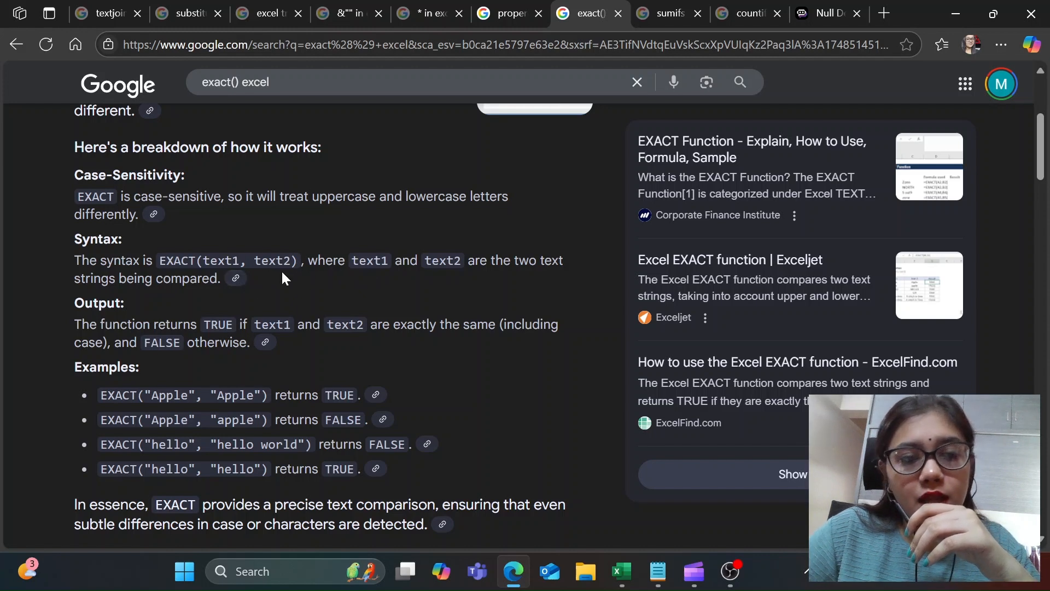
scroll(282, 272, down, 2)
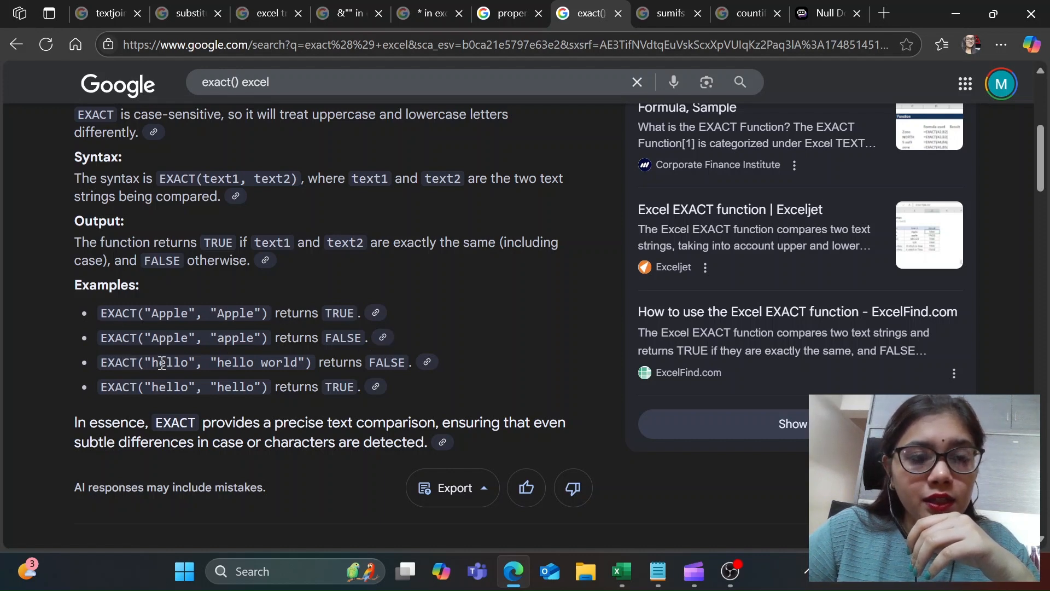
drag(250, 367, 305, 366)
drag(219, 364, 297, 364)
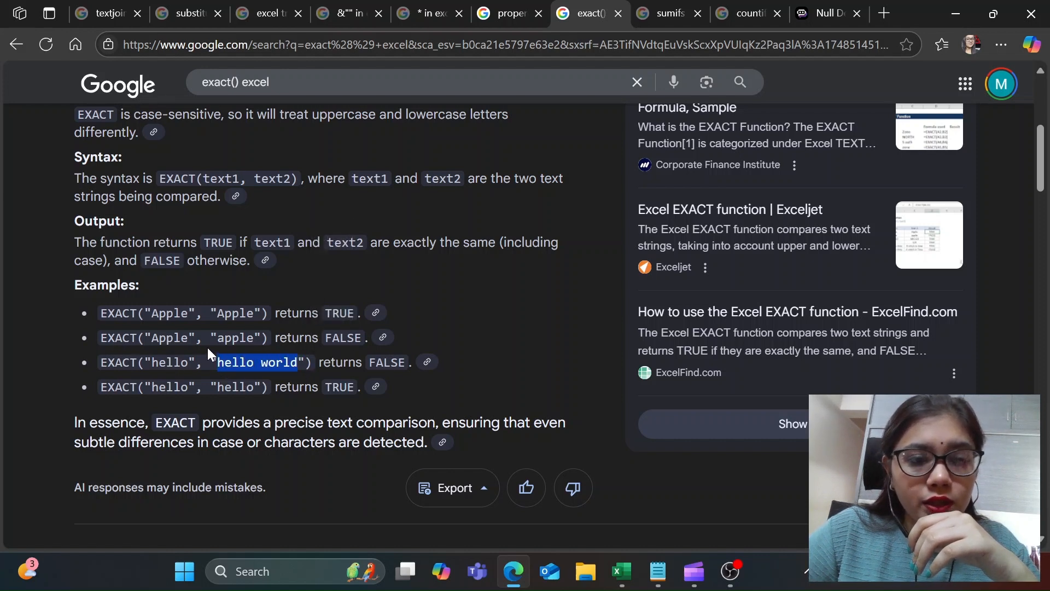
scroll(390, 356, down, 1)
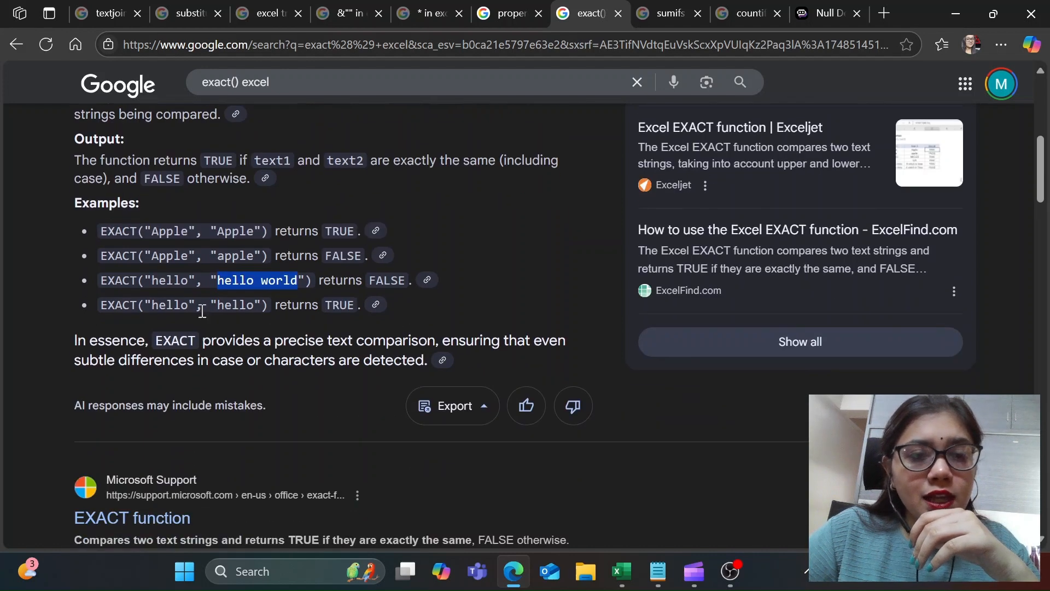
drag(165, 306, 195, 306)
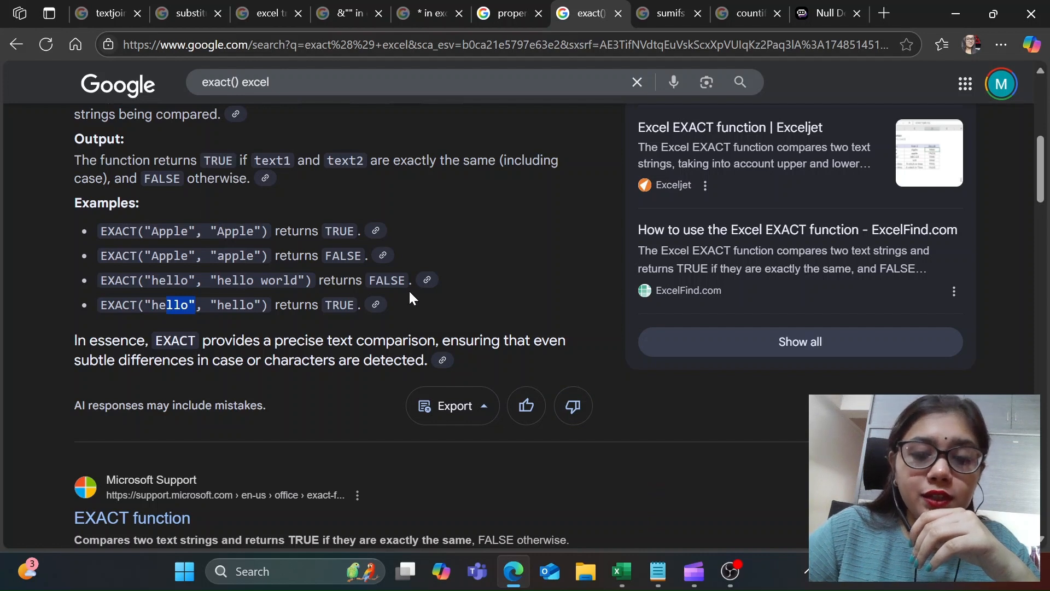
Step: Switch to the Excel solution workbook and examine the NOT, EXACT and LOWER formulas in D6 to D8 against the source text in B6
mouse_move(638, 588)
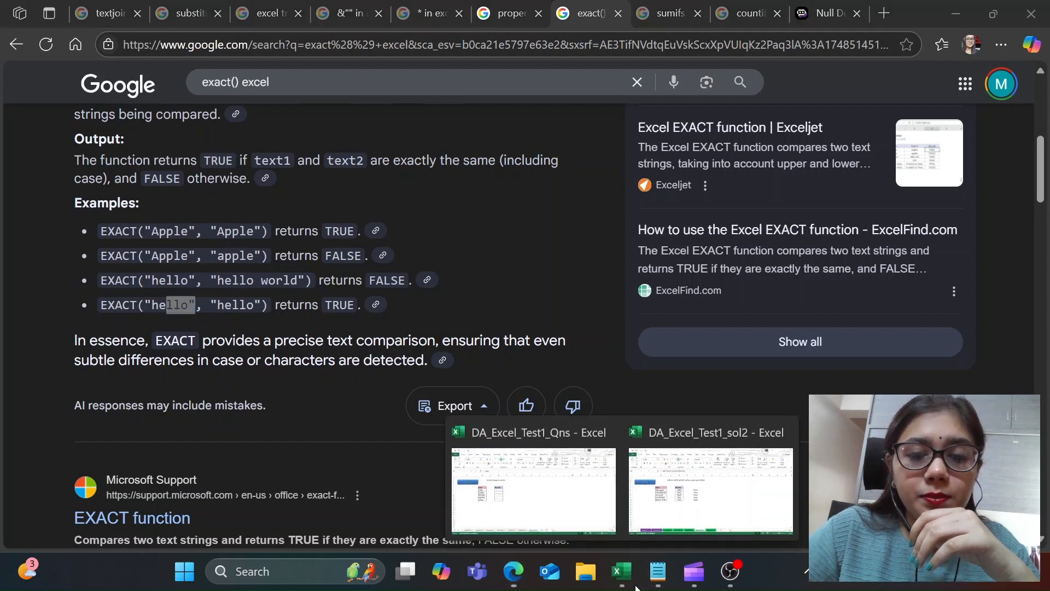
click(651, 520)
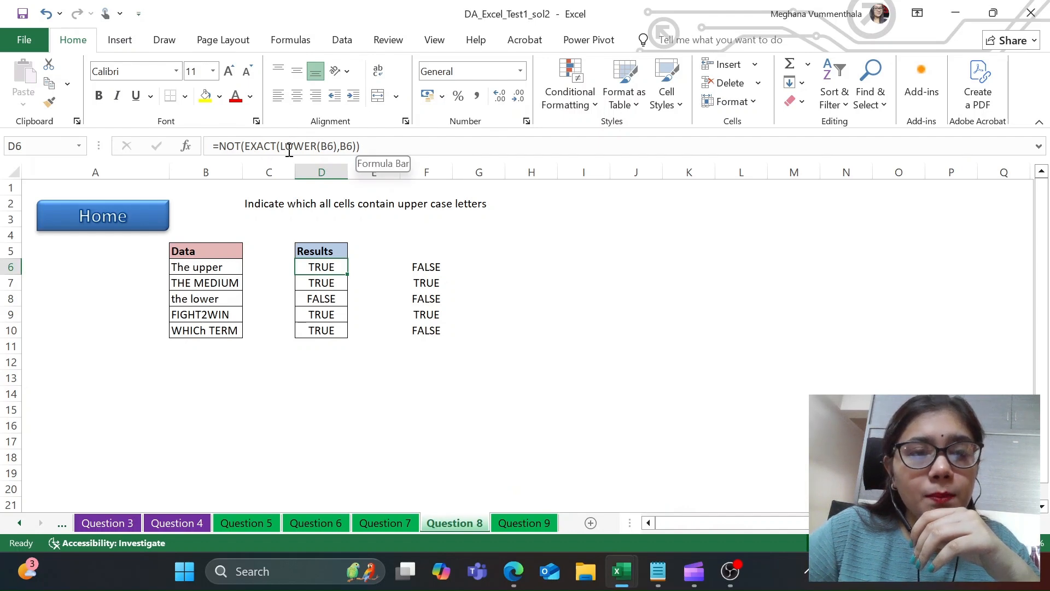
click(220, 265)
click(323, 265)
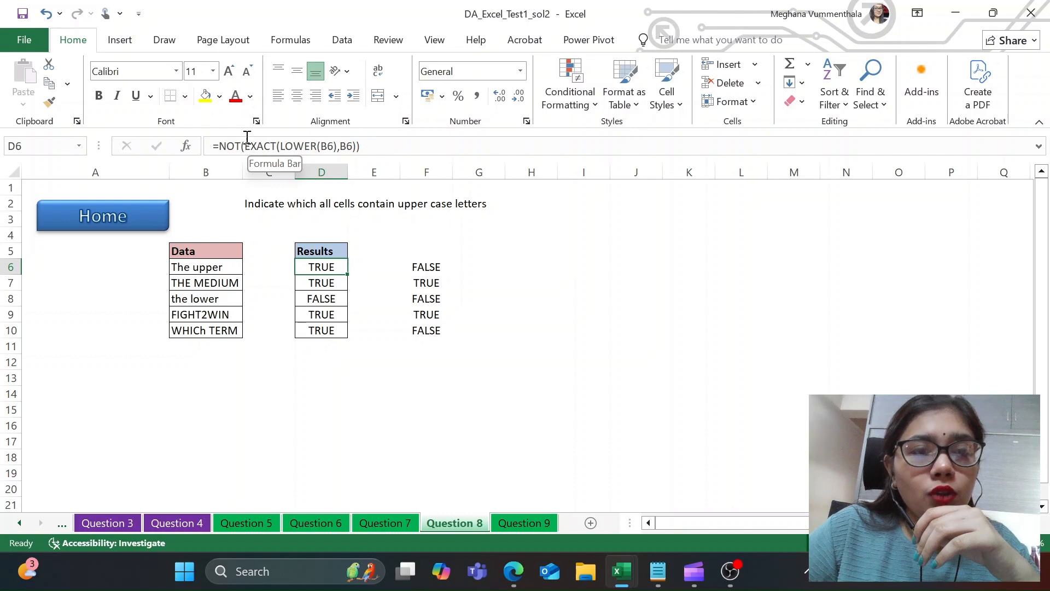
click(323, 284)
click(323, 304)
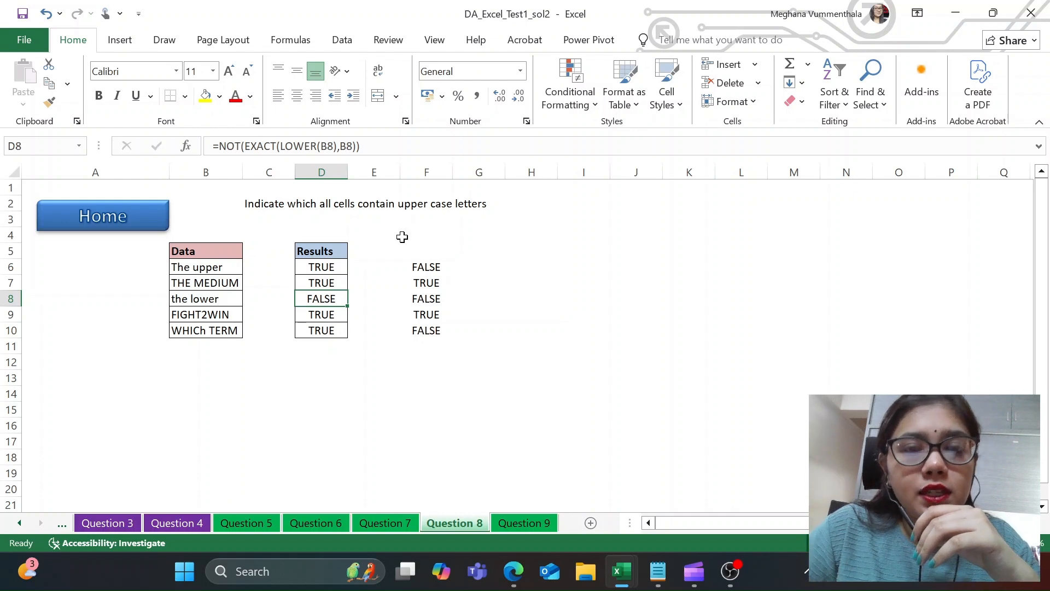
Step: Examine the alternative EXACT and UPPER formulas in F6, F7 and F9 alongside the Data entries in B7 and B9
click(420, 267)
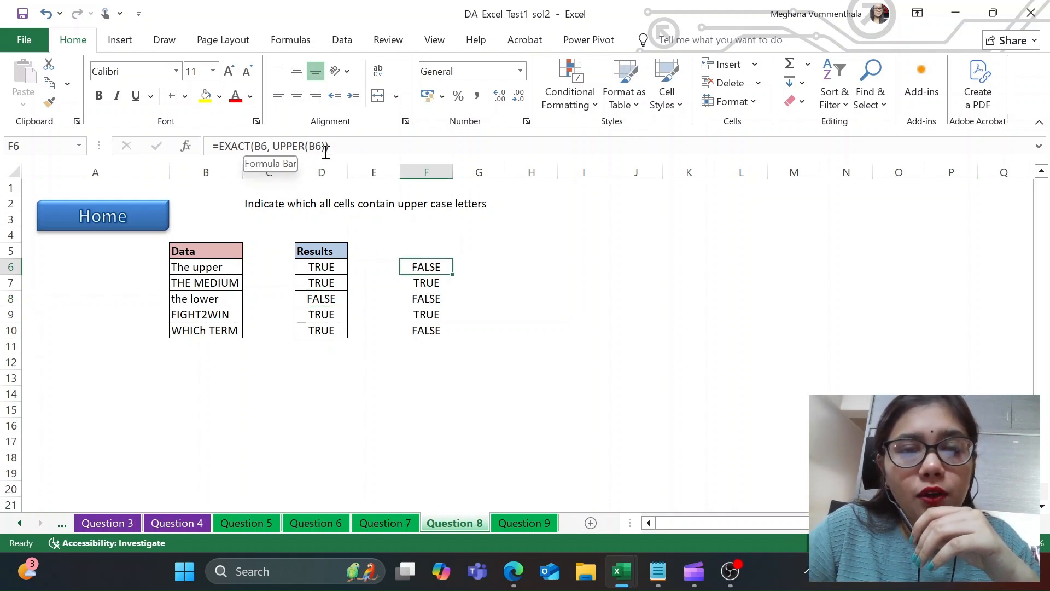
click(204, 284)
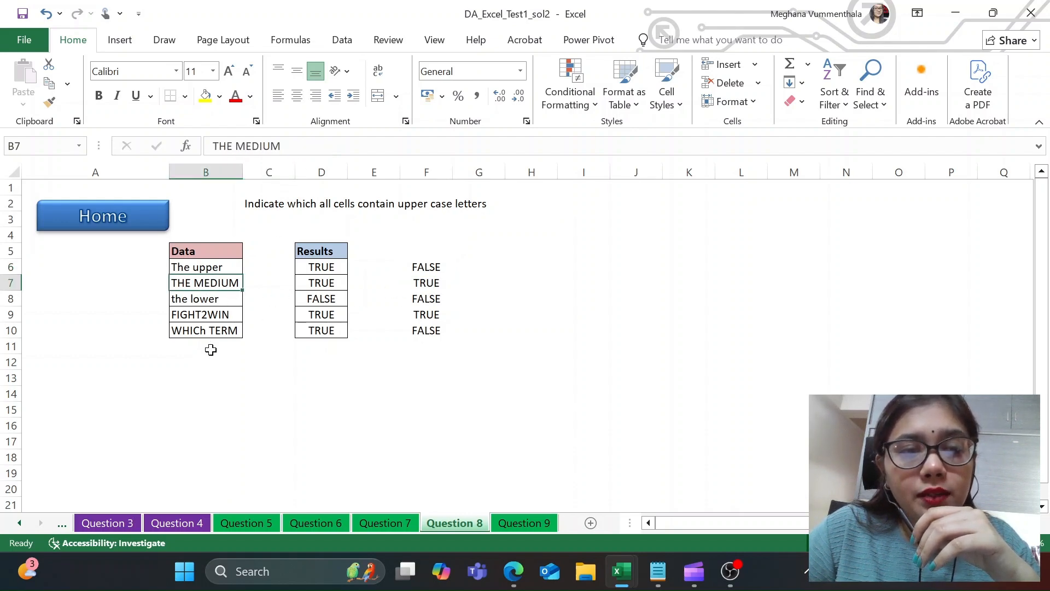
click(219, 315)
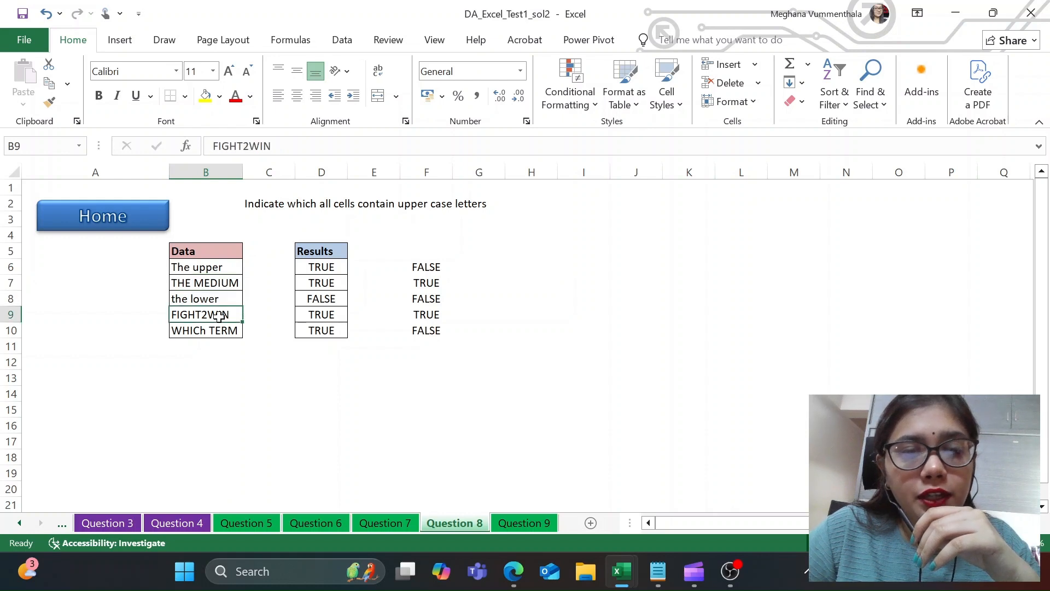
click(421, 285)
click(430, 316)
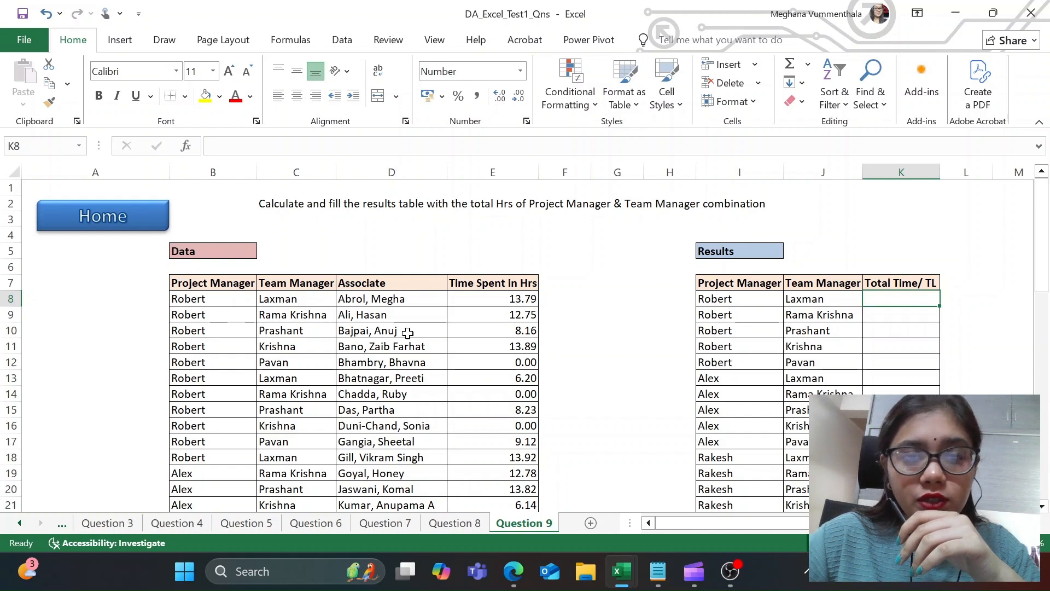
Step: On the Question 9 sheet of the questions workbook, examine the Project Manager, Team Manager and Associate entries in the Data table
scroll(432, 288, down, 1)
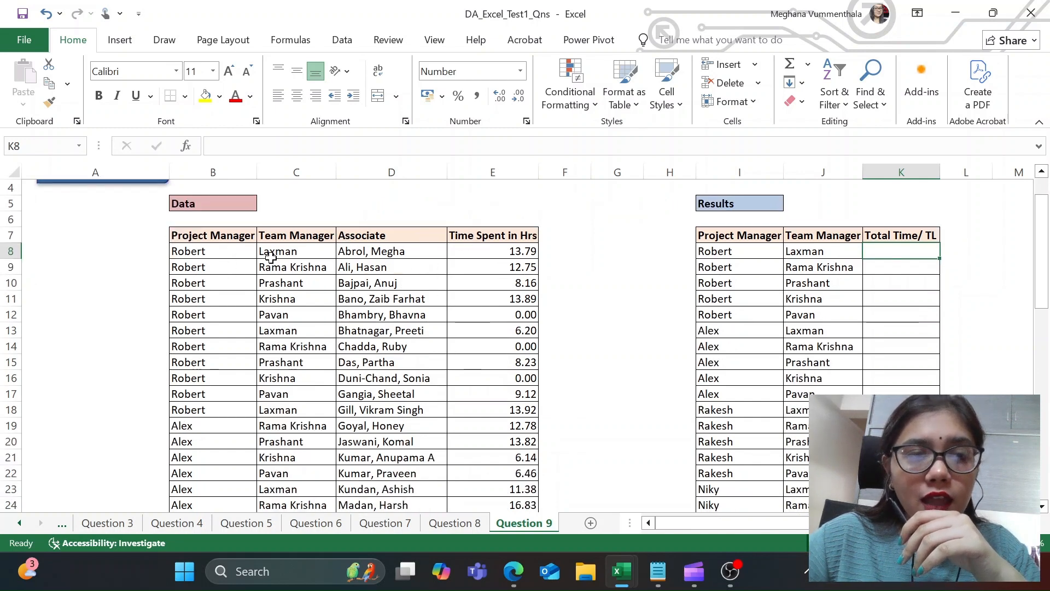
click(208, 253)
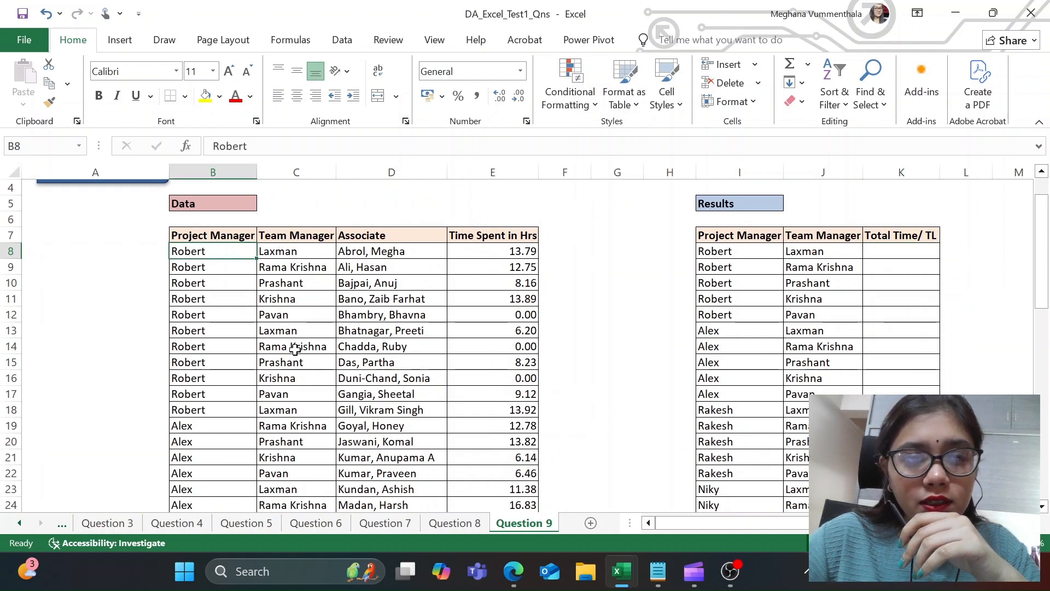
click(300, 250)
click(300, 283)
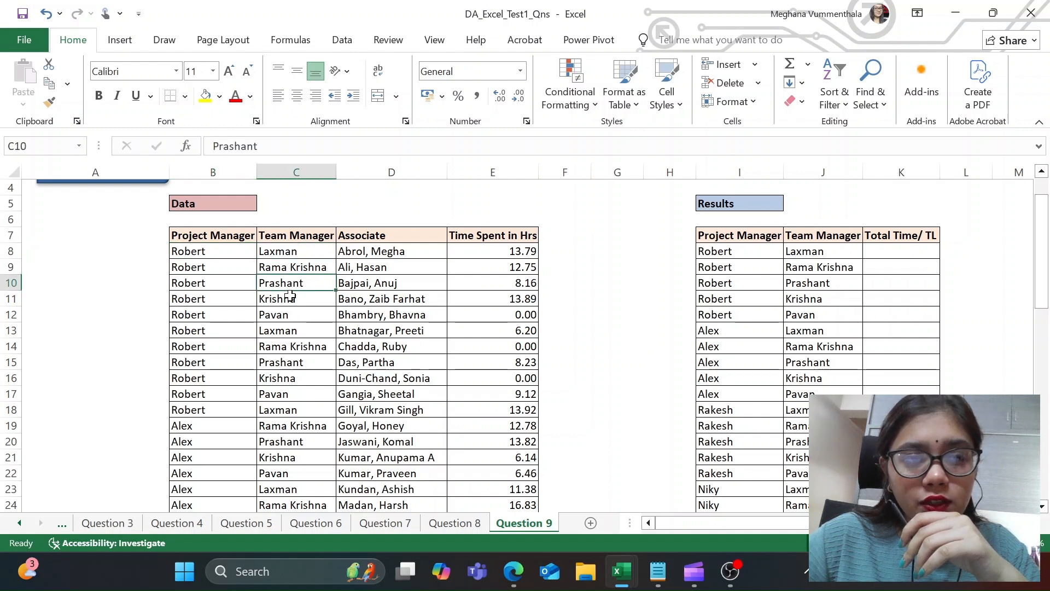
click(291, 295)
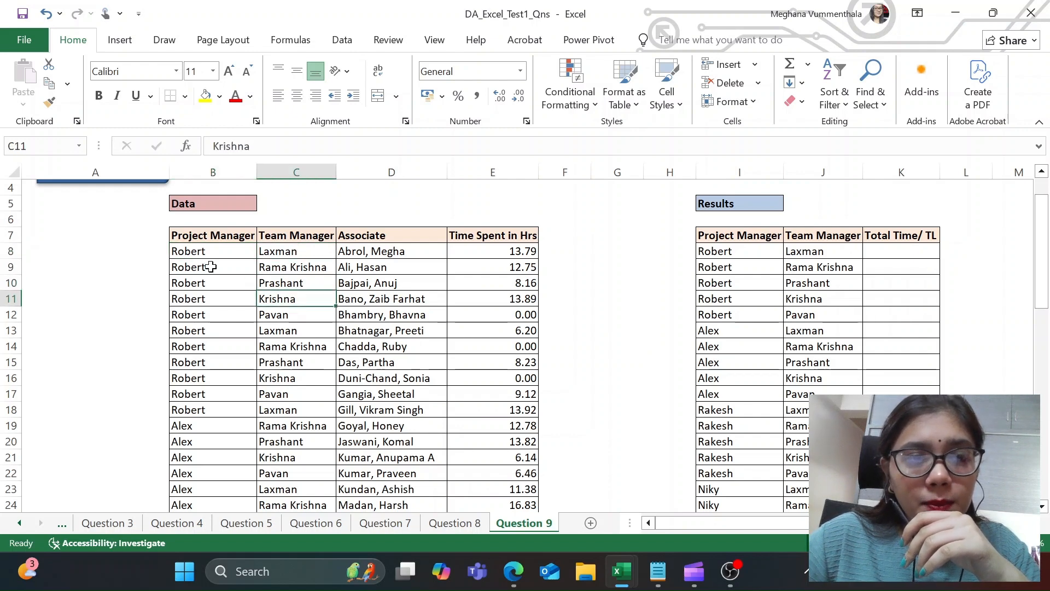
click(315, 251)
click(366, 251)
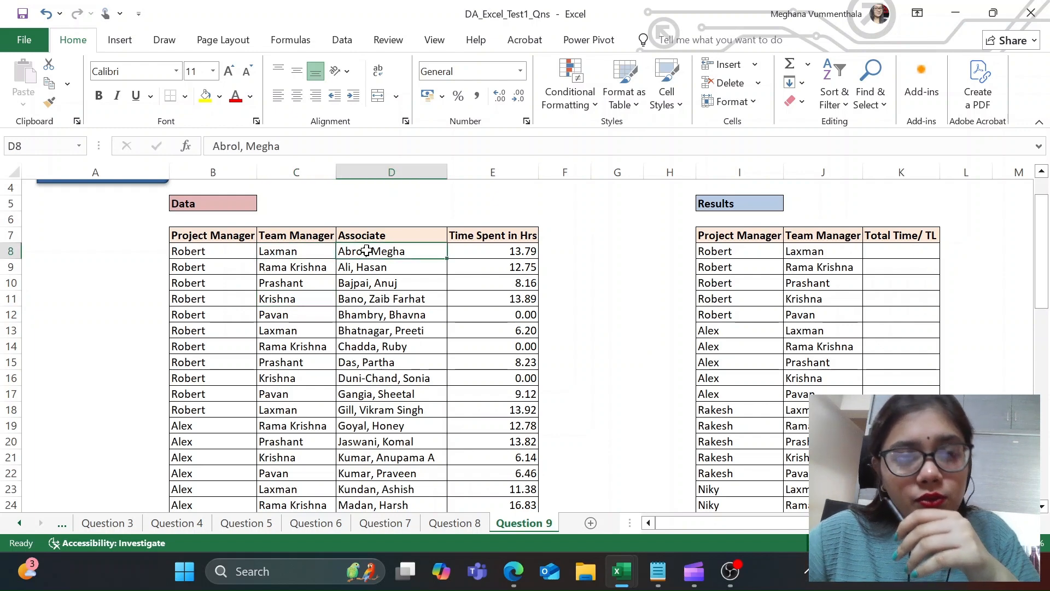
Step: Compare rows 8 and 13 for their manager combination, associate and Time Spent in Hrs, then review the Question 9 prompt
click(214, 256)
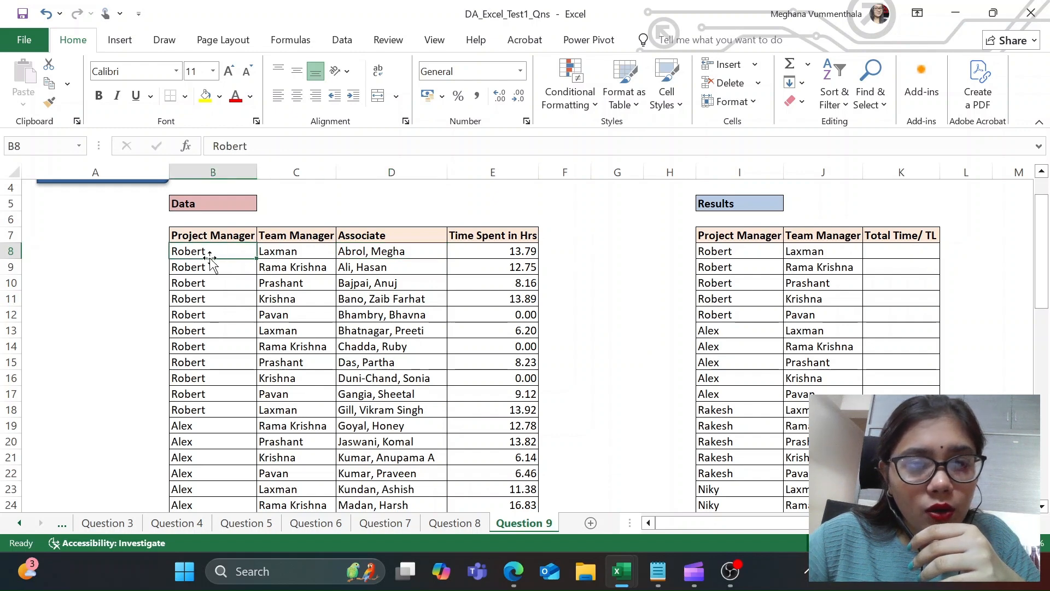
click(294, 256)
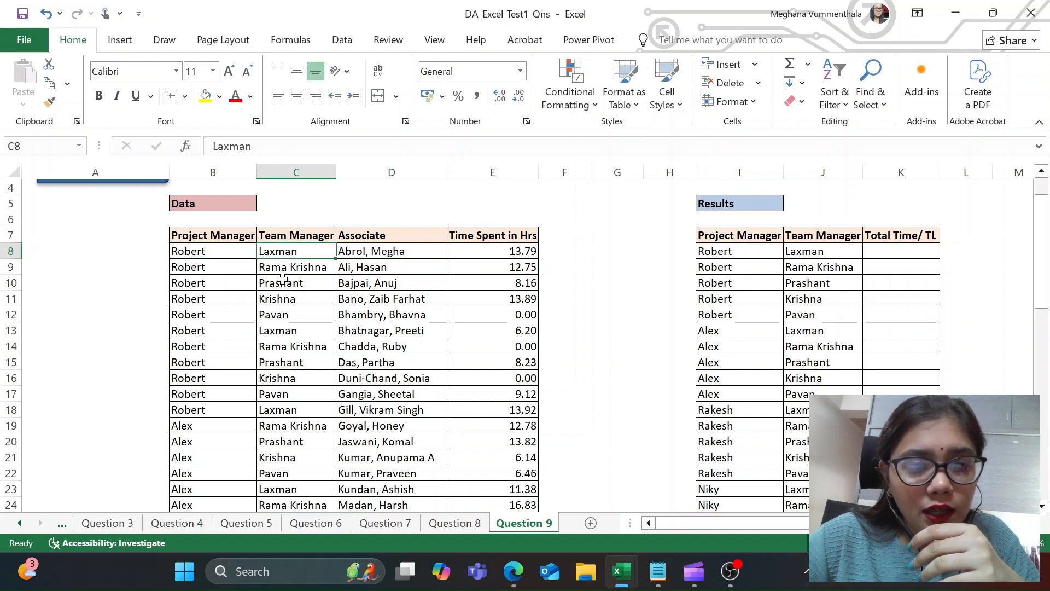
click(225, 333)
click(297, 334)
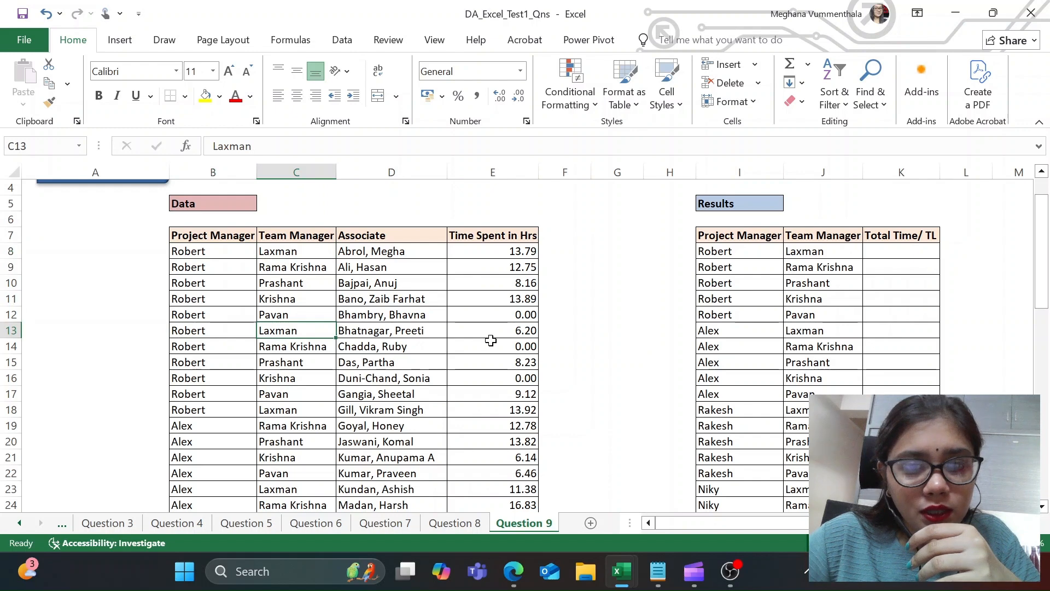
click(404, 338)
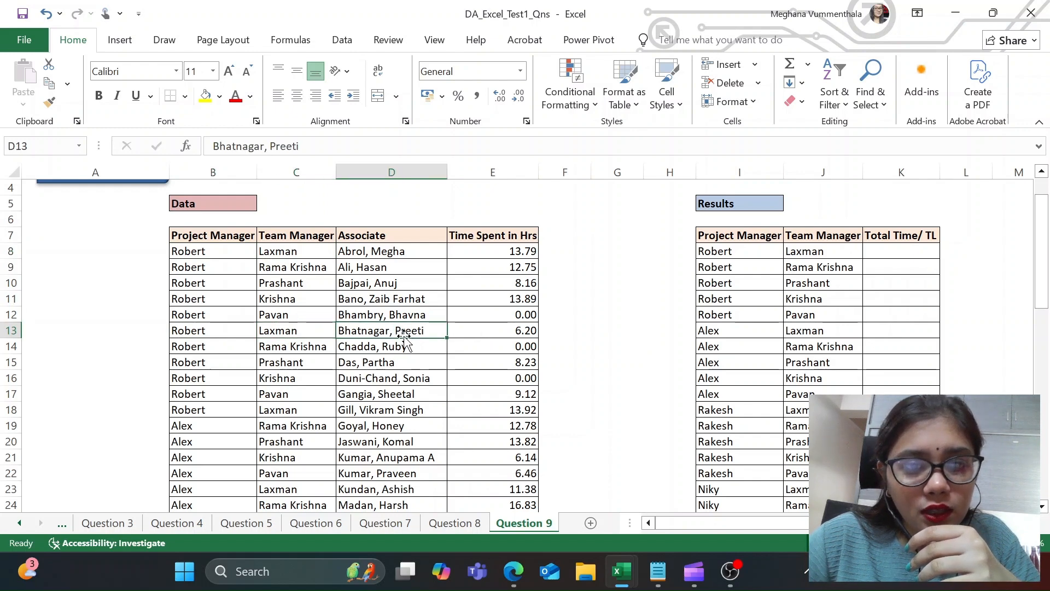
click(496, 335)
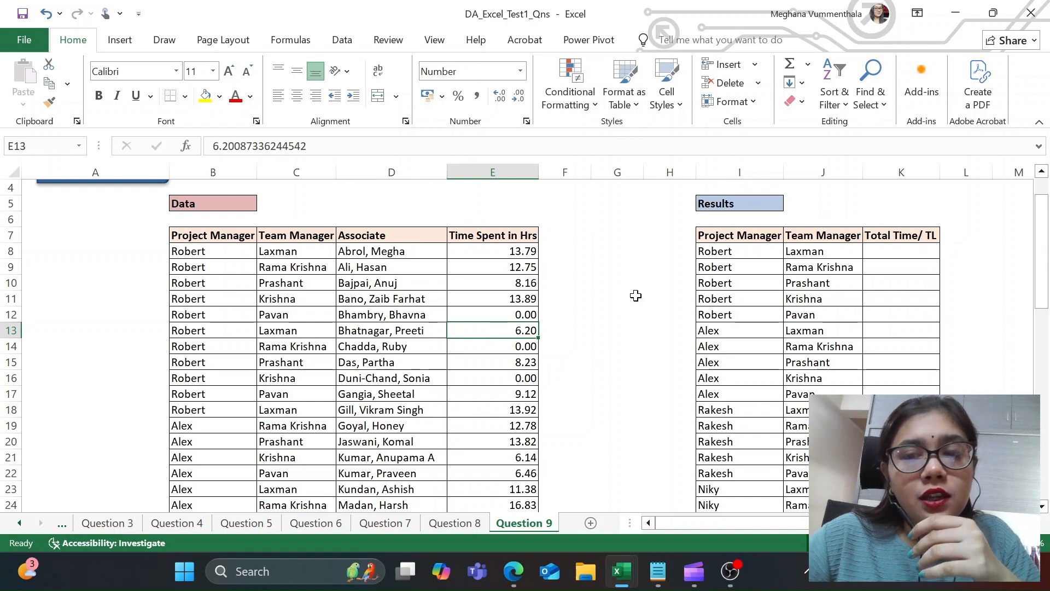
click(427, 332)
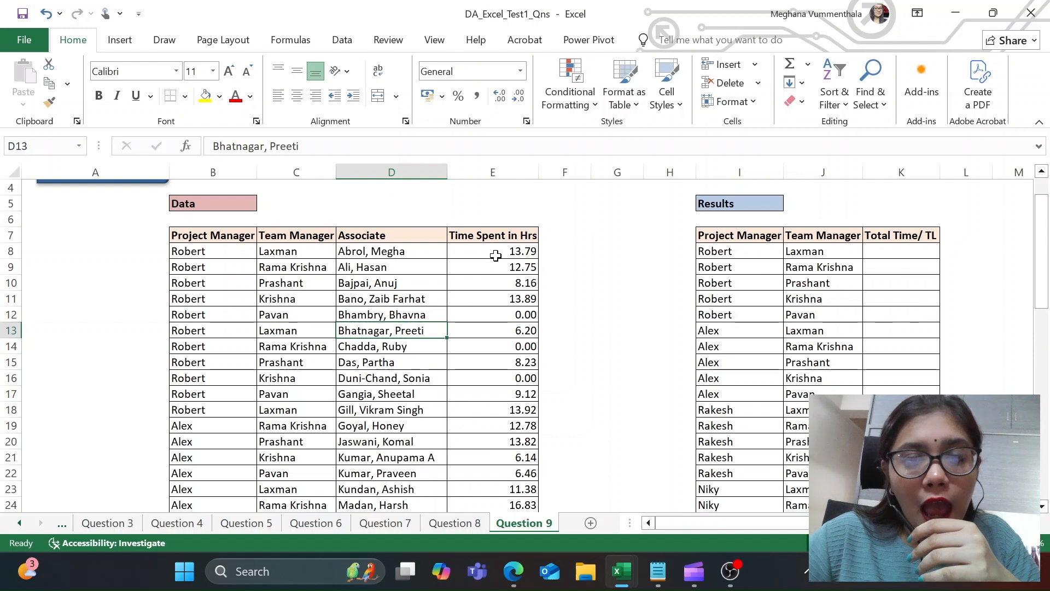
click(495, 255)
click(483, 333)
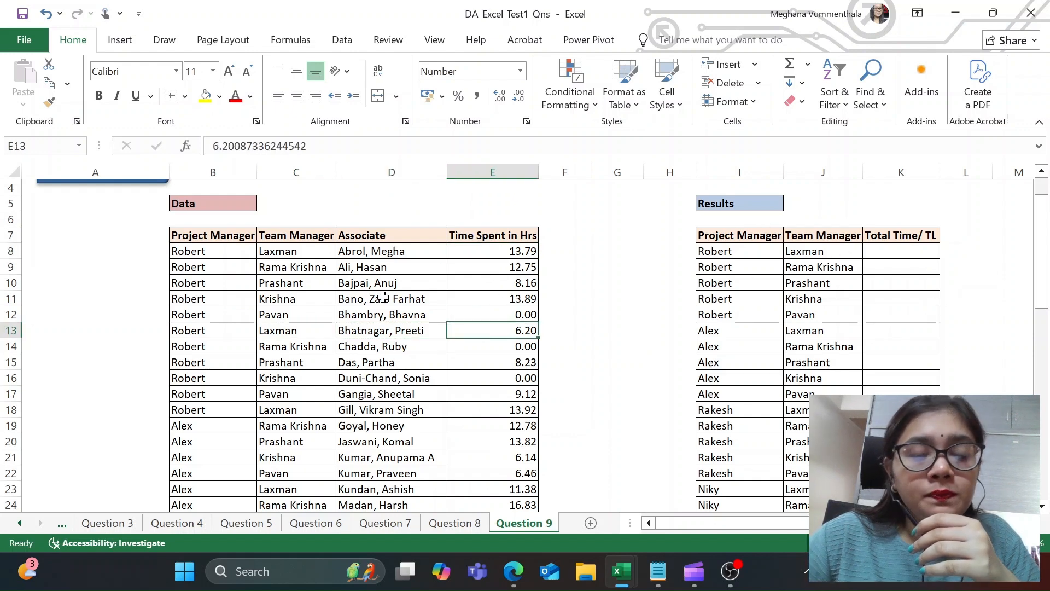
scroll(383, 298, down, 1)
scroll(383, 298, up, 1)
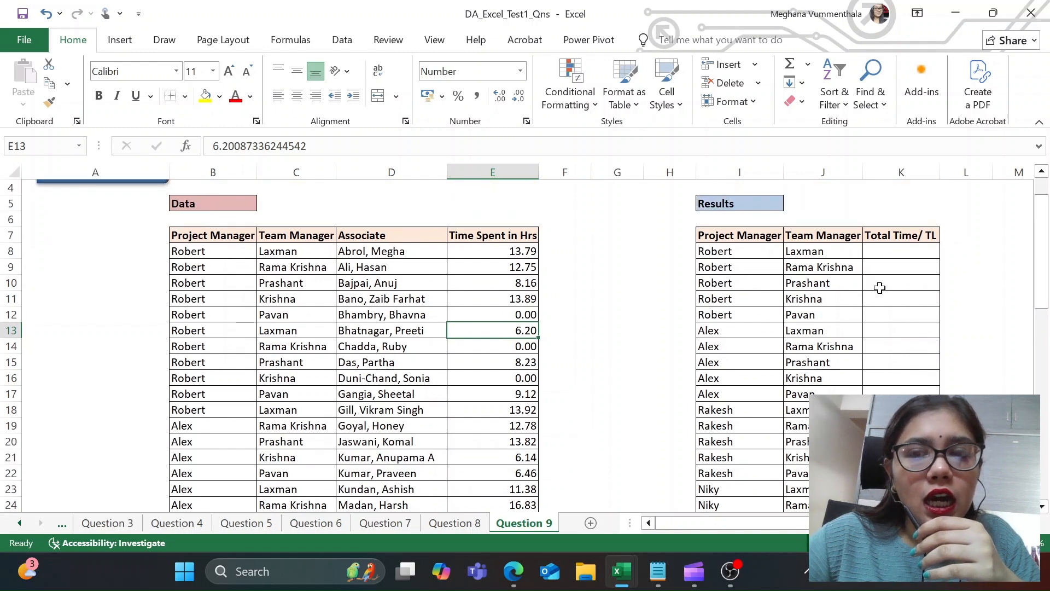
scroll(571, 316, up, 1)
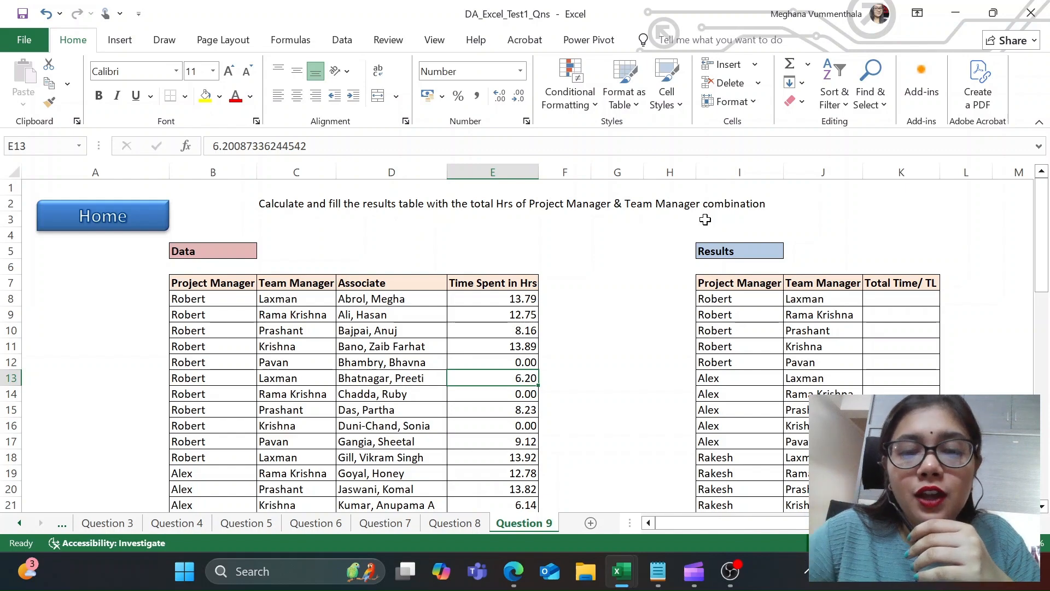
Step: Switch to Edge and bring up the SUMIFS function search results, reading down to the syntax breakdown
click(513, 570)
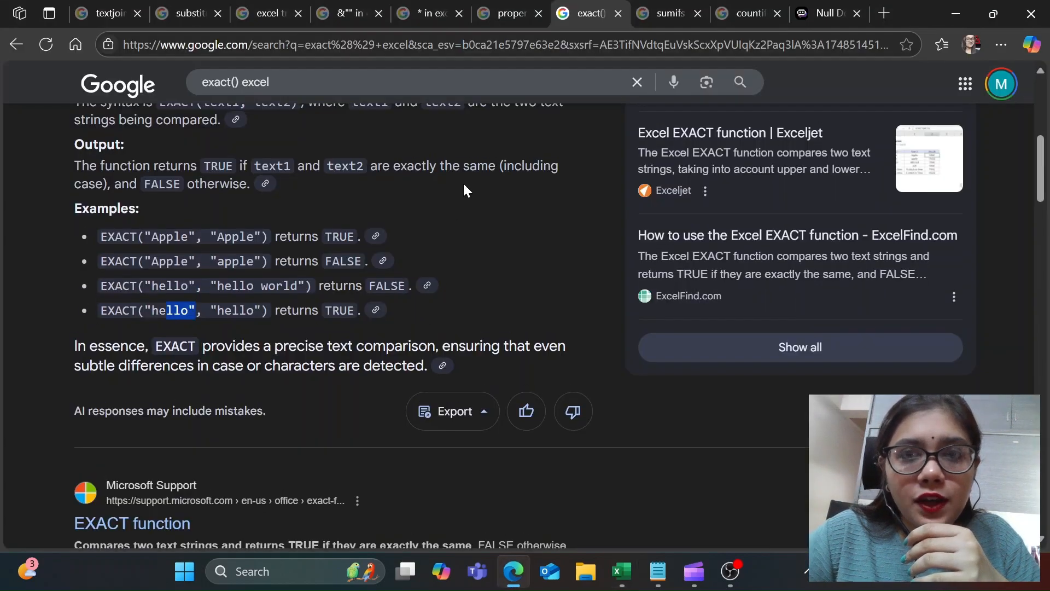
scroll(464, 190, up, 10)
click(664, 14)
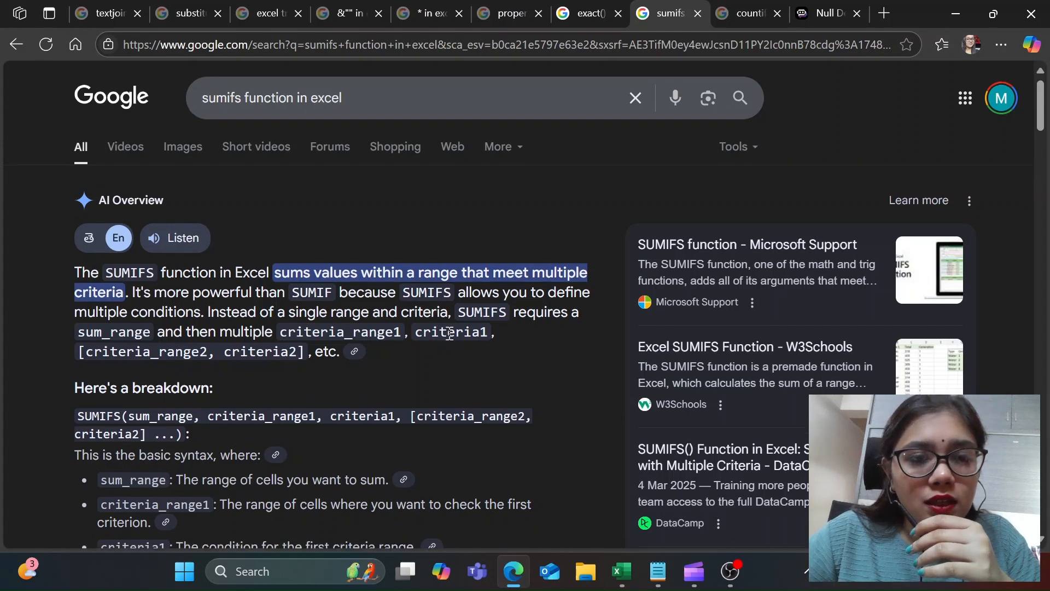
scroll(449, 333, down, 1)
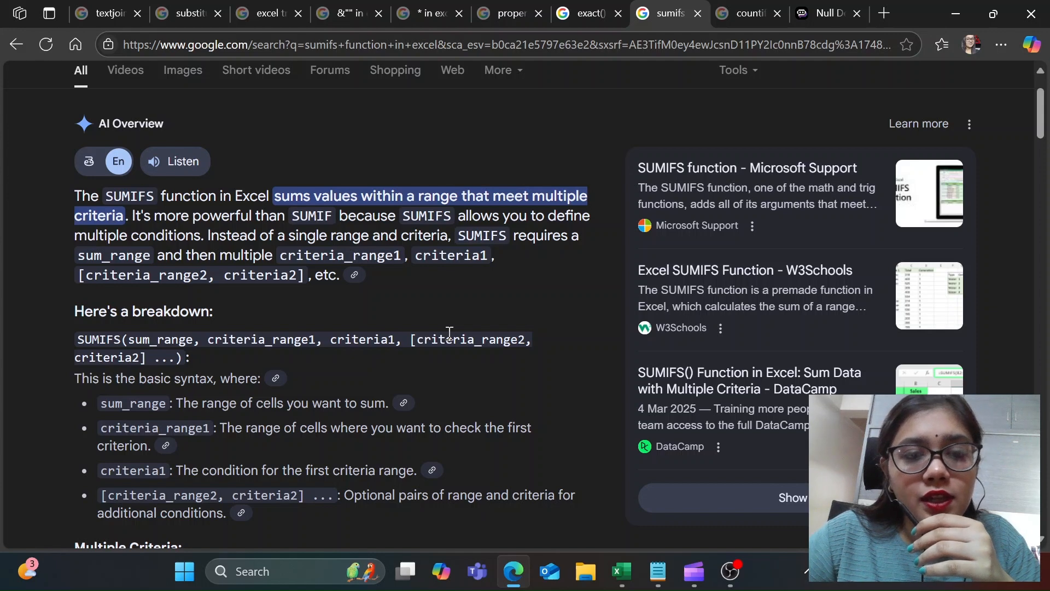
scroll(435, 308, down, 1)
scroll(150, 268, down, 1)
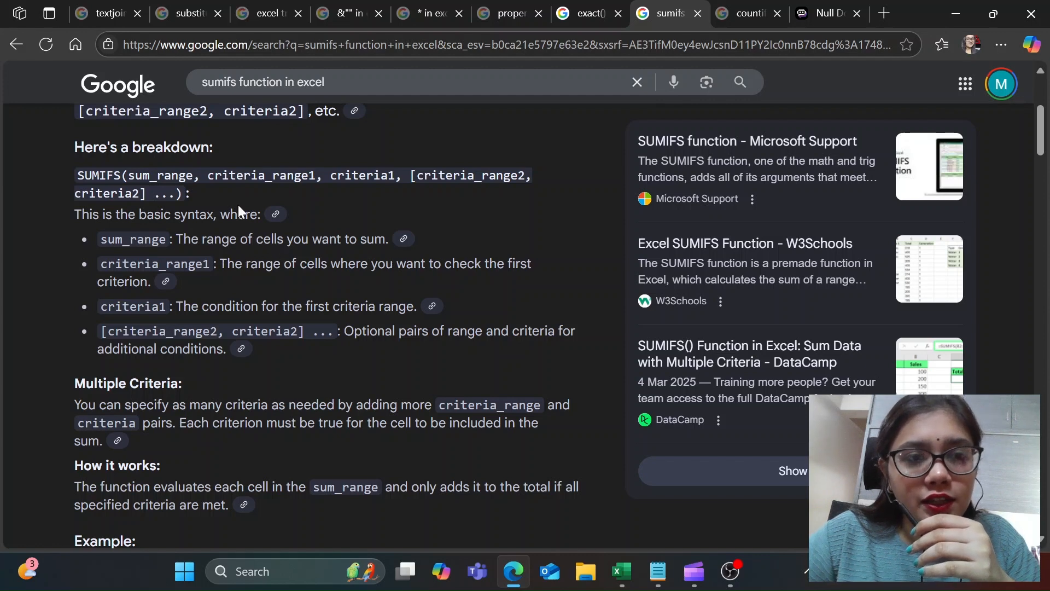
Step: Examine the criteria1 and criteria_range2 arguments in the SUMIFS syntax and the Multiple Criteria explanation
drag(338, 177, 395, 177)
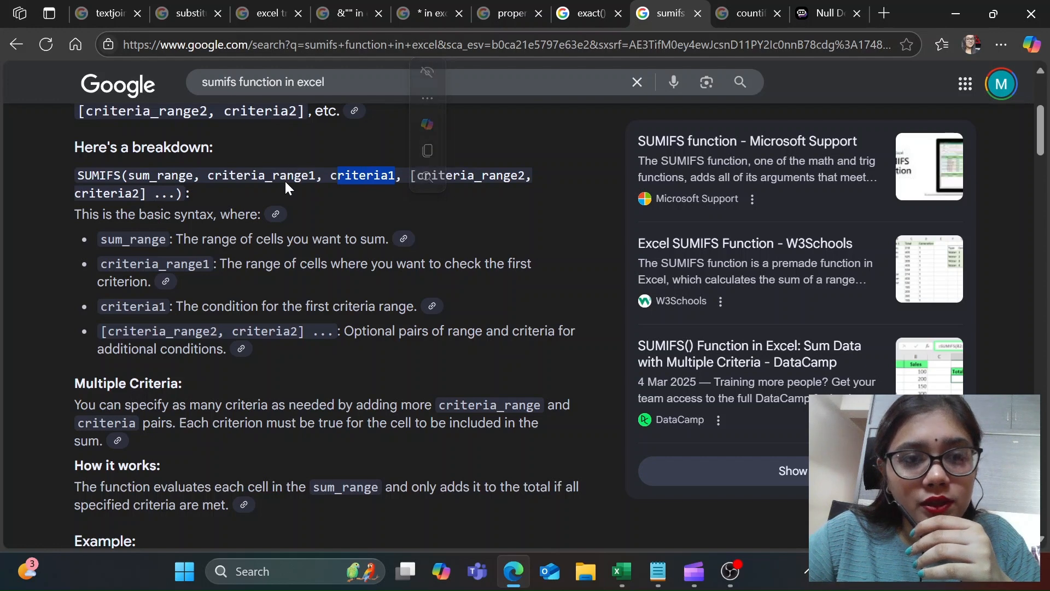
drag(424, 175, 525, 175)
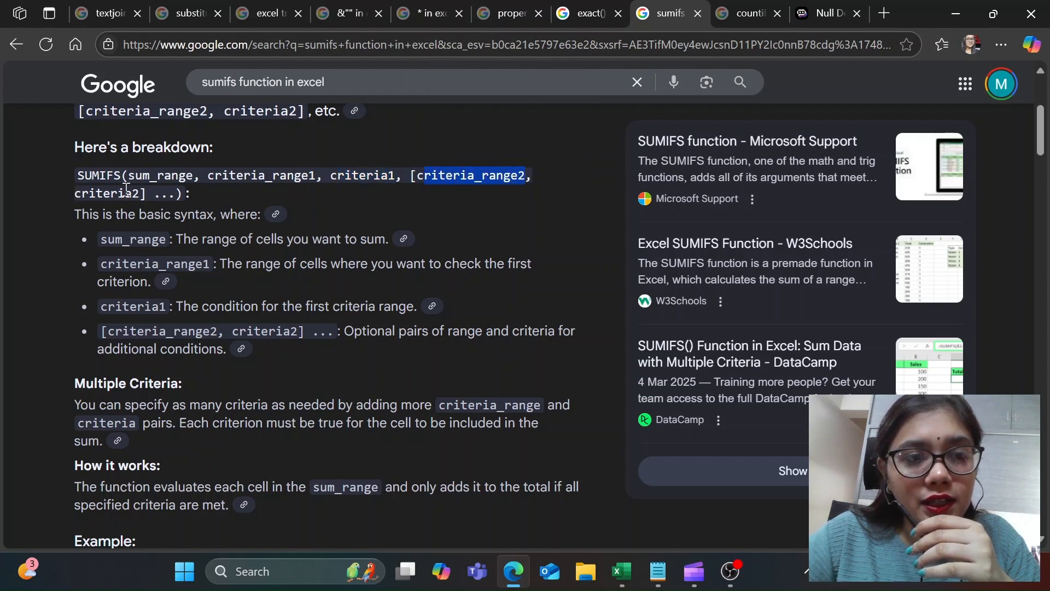
scroll(438, 170, down, 1)
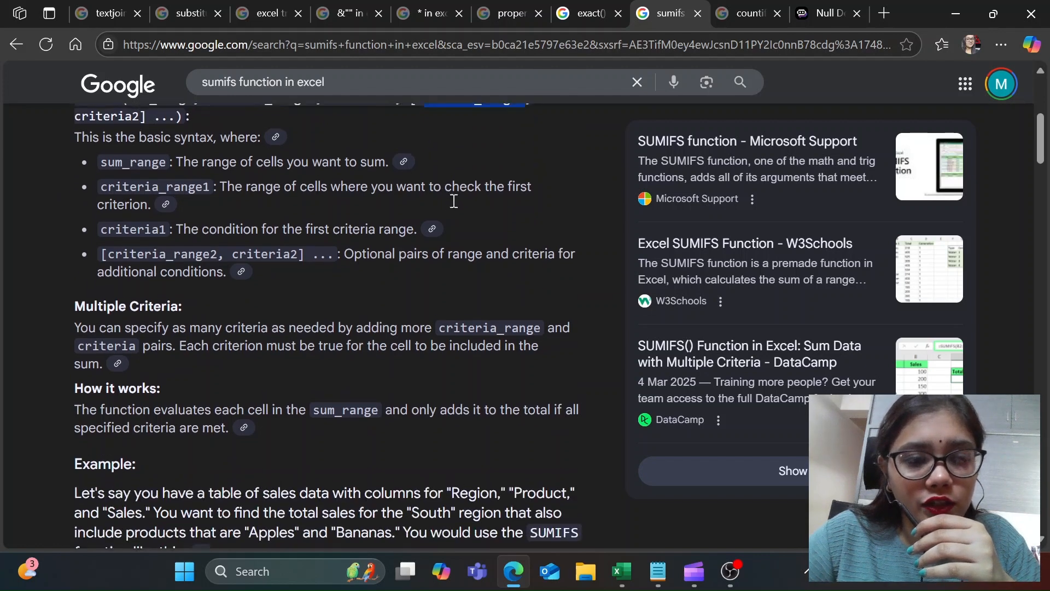
scroll(452, 201, up, 3)
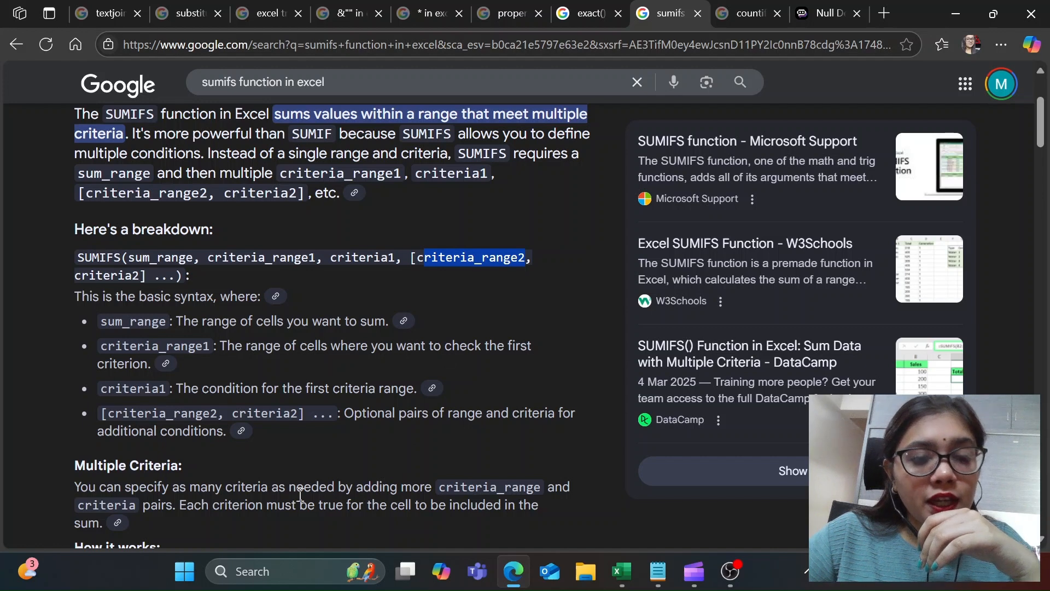
drag(259, 483, 165, 504)
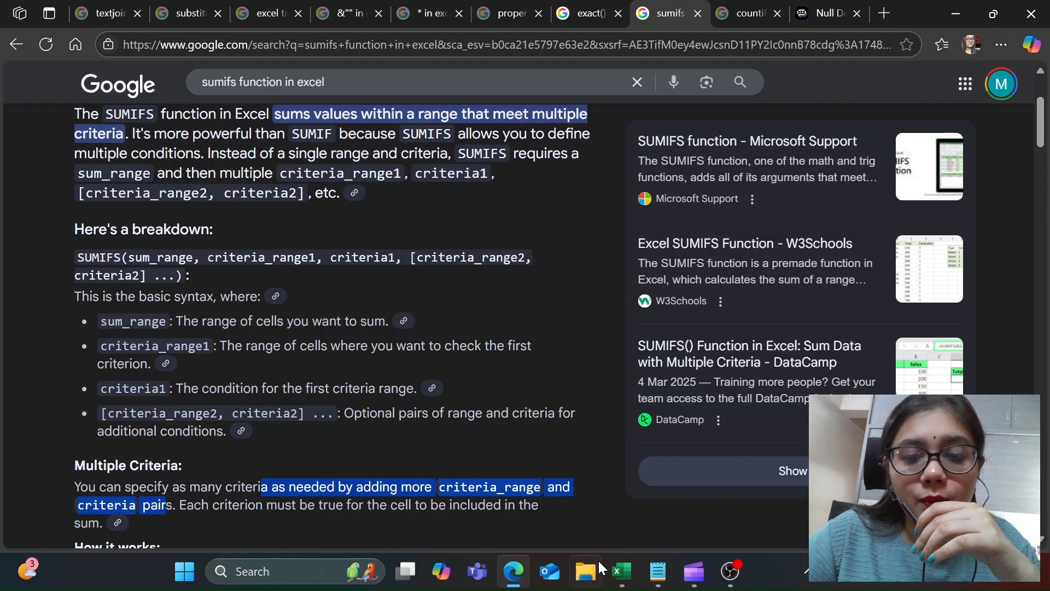
Step: Switch to the DA_Excel_Test1_sol2 workbook in Excel and examine the ranges referenced by the SUMIFS formula in K8 on the Question 9 sheet
click(624, 571)
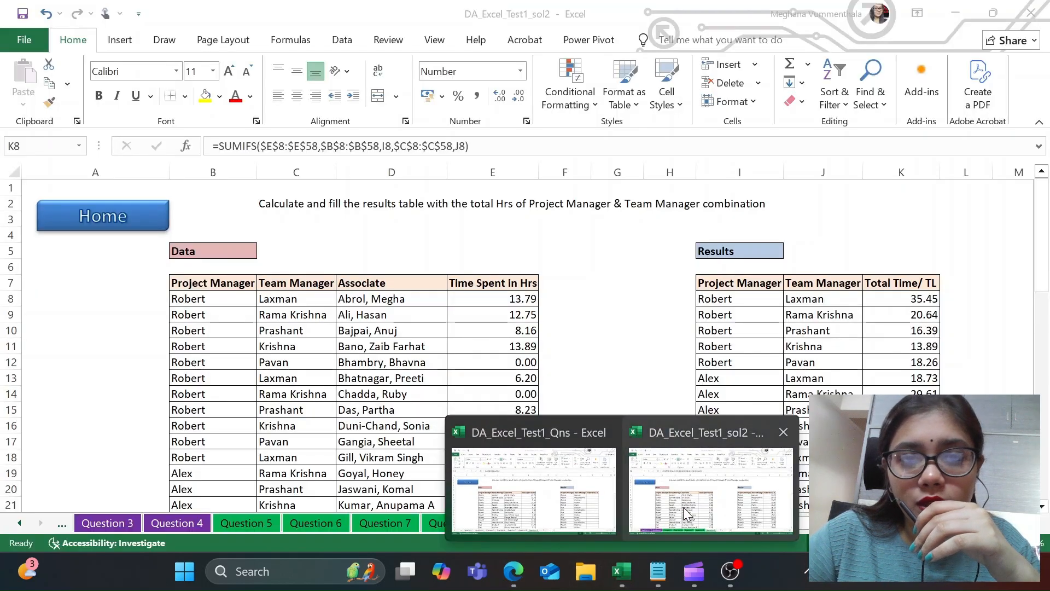
click(683, 507)
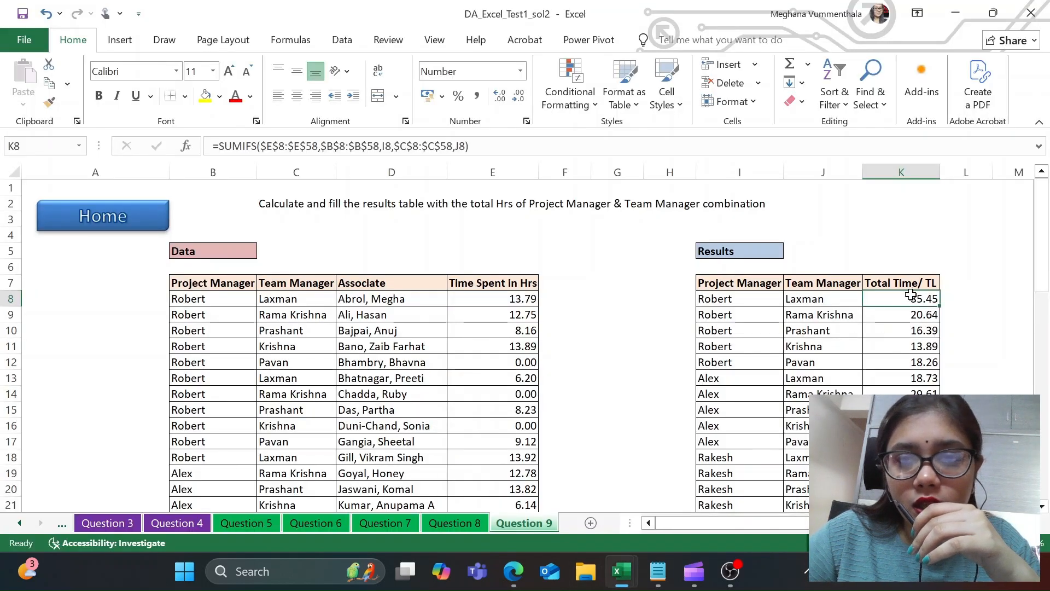
click(545, 140)
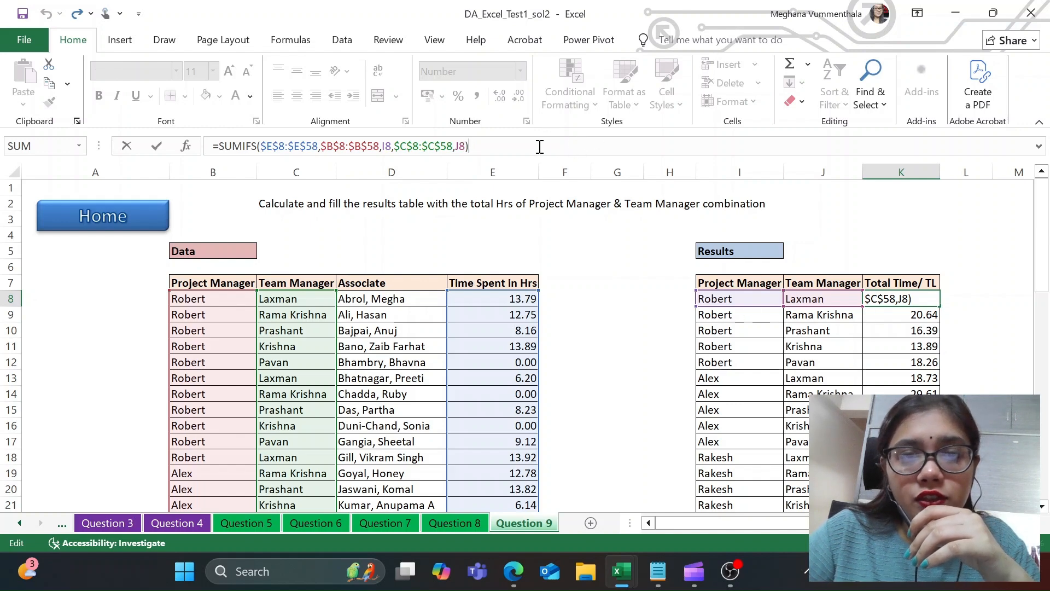
key(Return)
Step: Examine how the SUMIFS formula in K9 references its manager pair, then review the remaining rows of the Results table
click(739, 315)
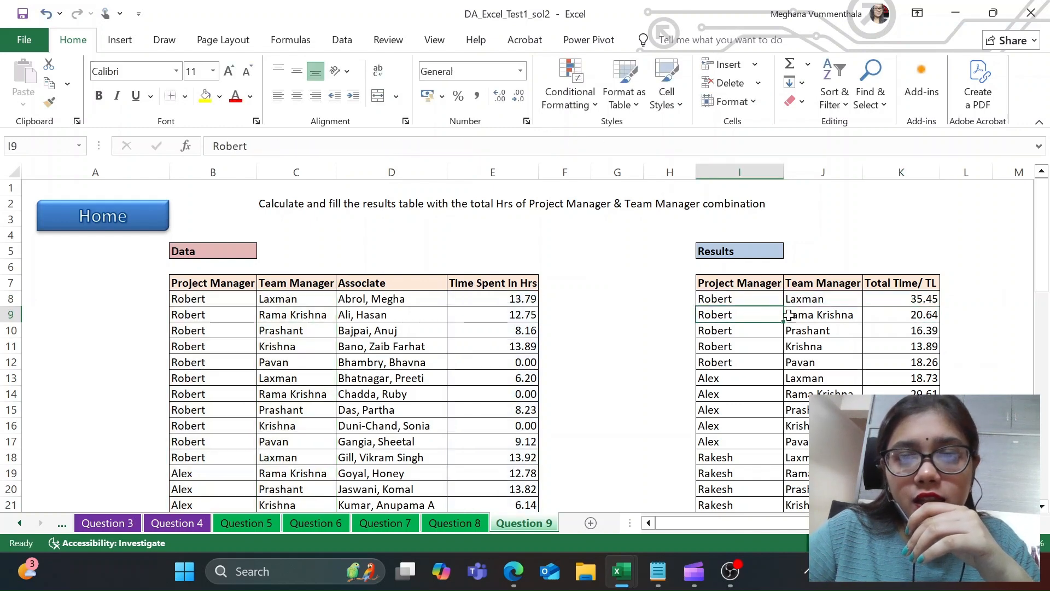
click(880, 317)
click(465, 145)
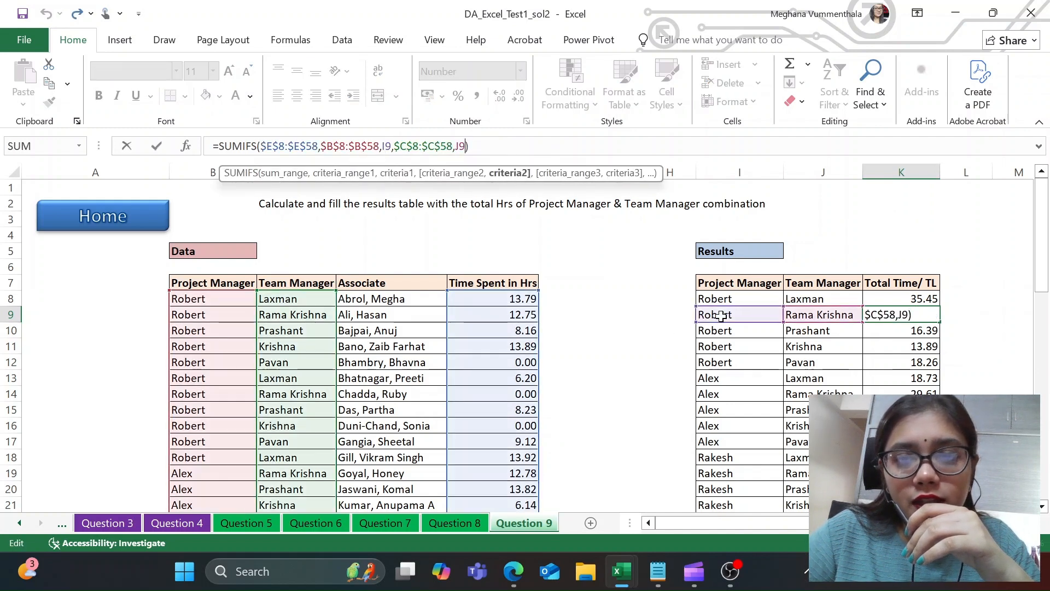
scroll(714, 438, down, 1)
scroll(717, 439, down, 3)
scroll(745, 305, up, 3)
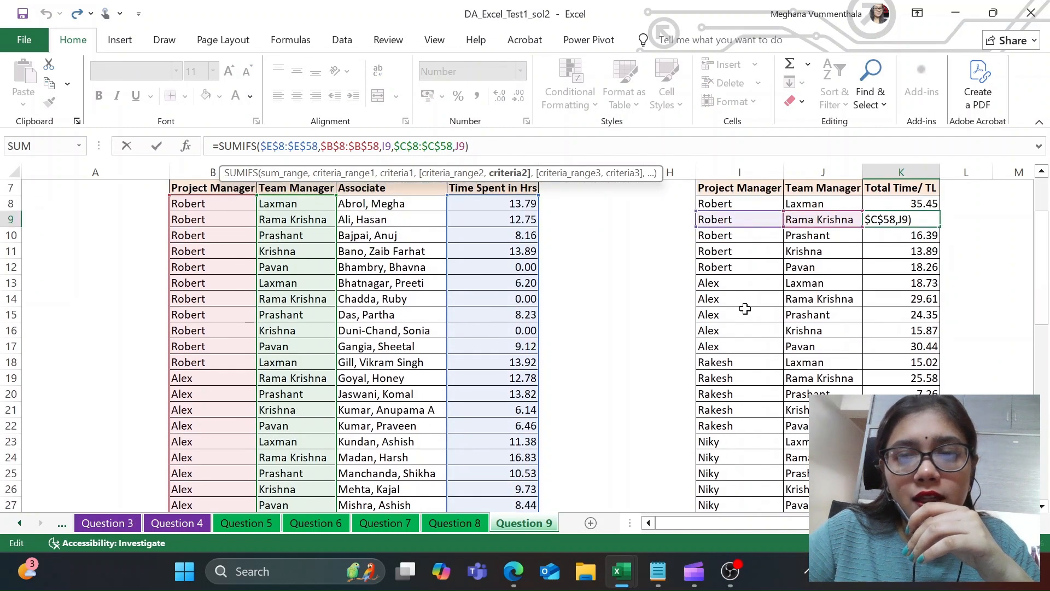
scroll(822, 351, down, 3)
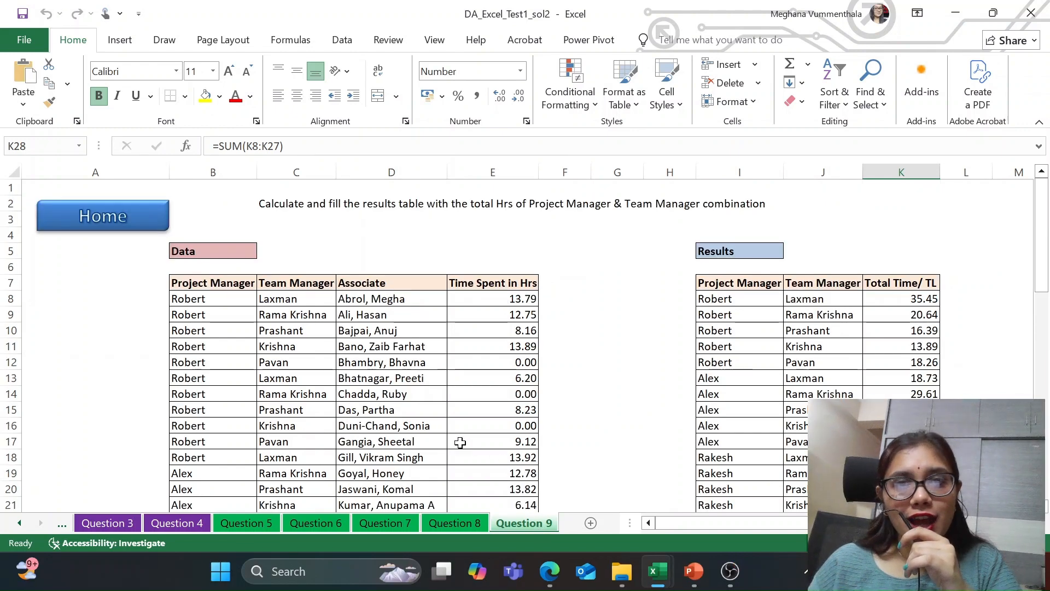
Step: View the Question 3 and Question 4 sheets of the solution workbook, ending on the Question 3 address-splitting task
click(107, 520)
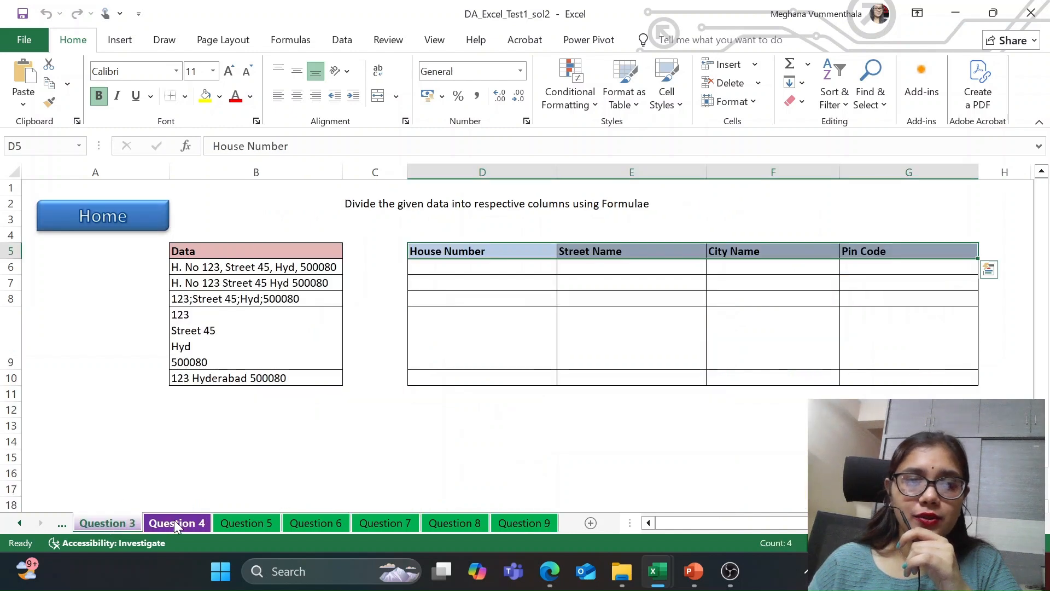
click(174, 520)
click(120, 517)
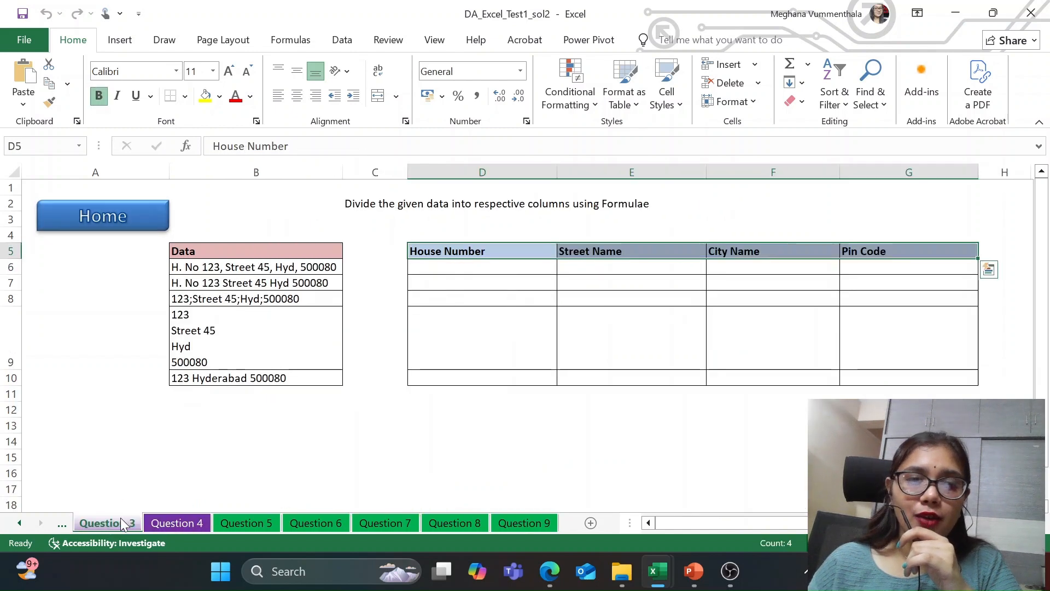